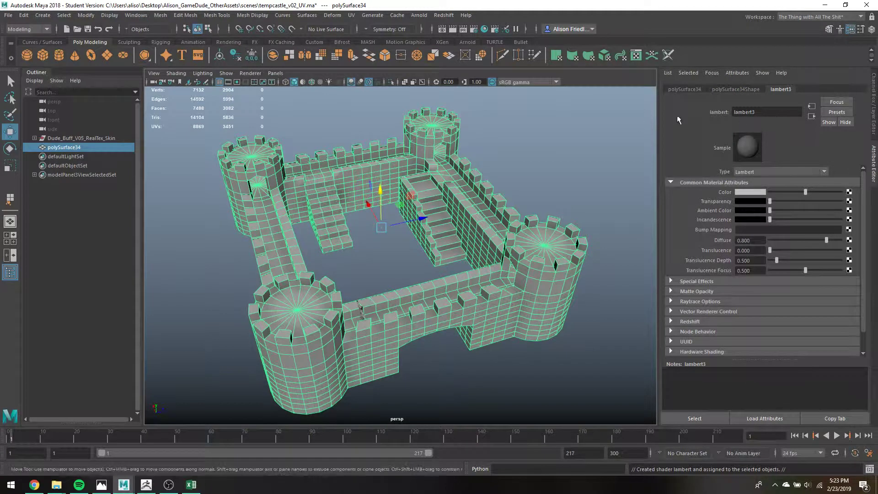
- Rename the castle's new Lambert material as Wall
double_click(750, 112)
type("Wall")
key("Return")
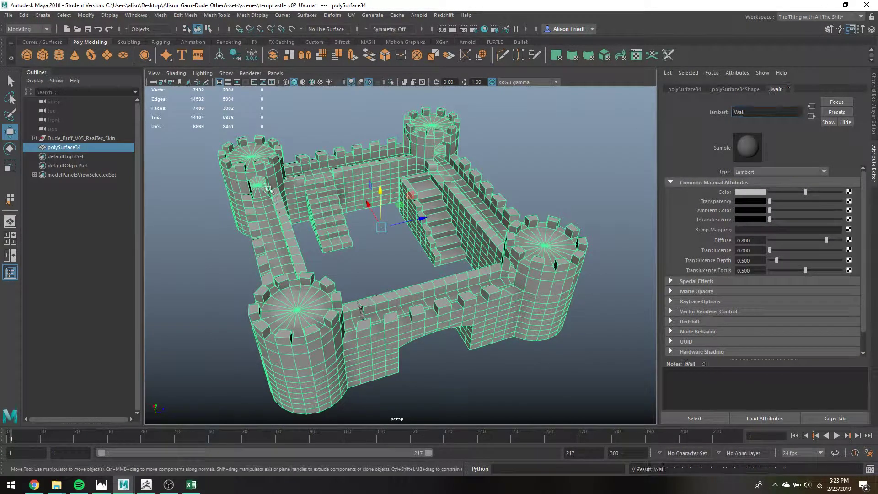
- Connect a file texture to the Wall material's color, using TexturesCom_Wall_CobblestoneMossy_5x2.5_1K_albedo.tif from the Downloads folder
left_click(849, 193)
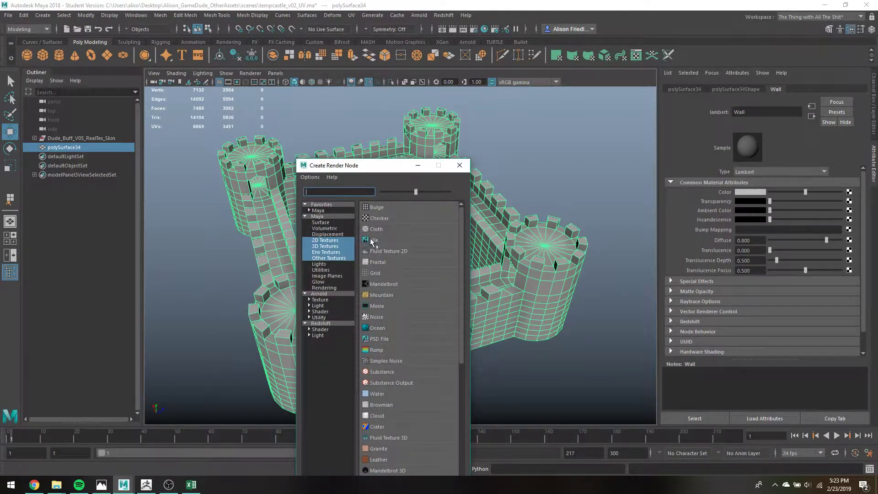
left_click(373, 240)
left_click(851, 213)
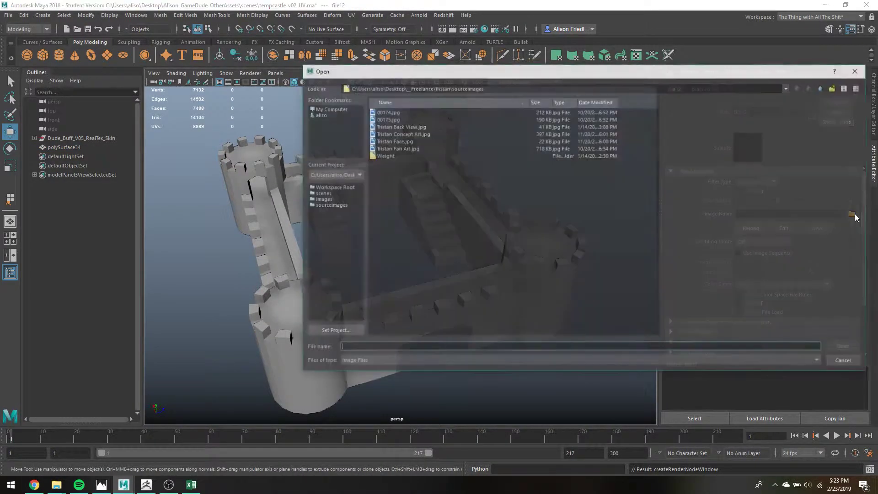
left_click(326, 114)
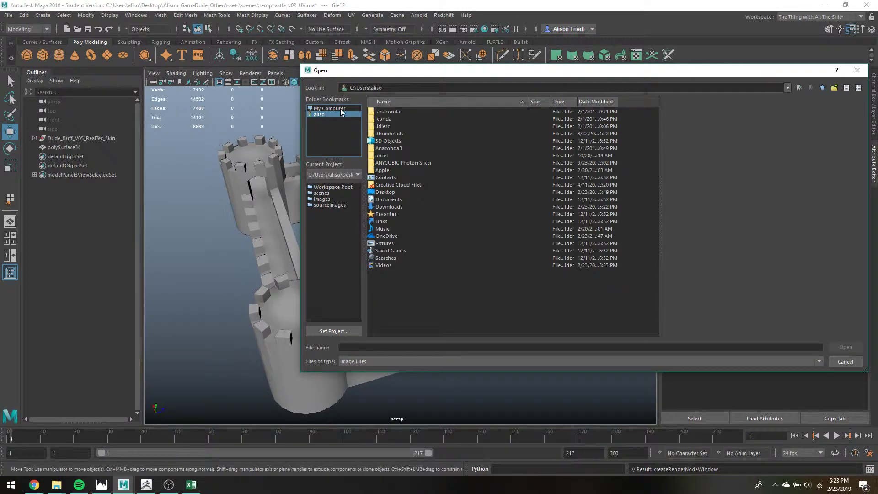
double_click(389, 206)
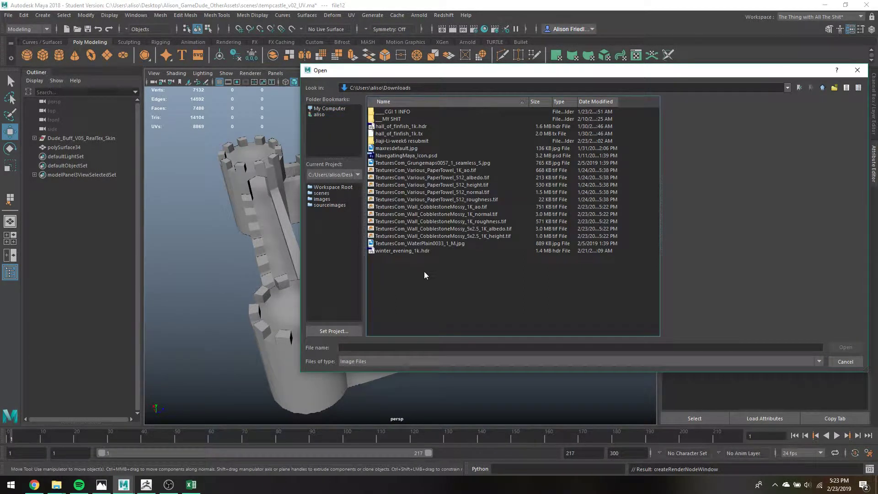
left_click(490, 214)
left_click(487, 207)
left_click(503, 228)
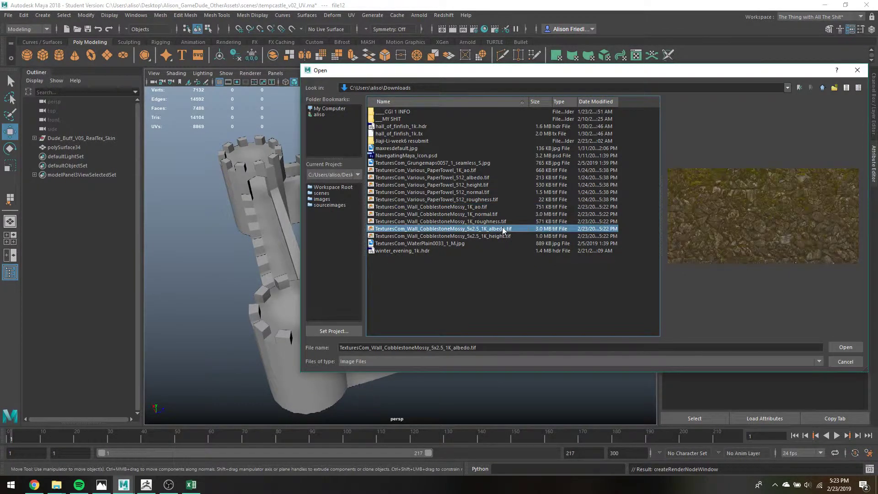
double_click(503, 228)
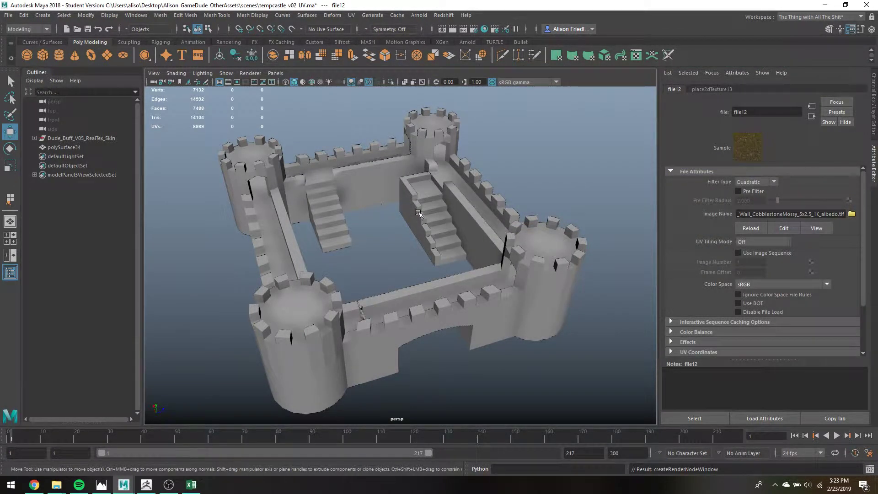
- Turn on textured shading and check how the cobblestone texture lies on the walls, stairs and towers
key("6")
scroll(418, 213, "up", 5)
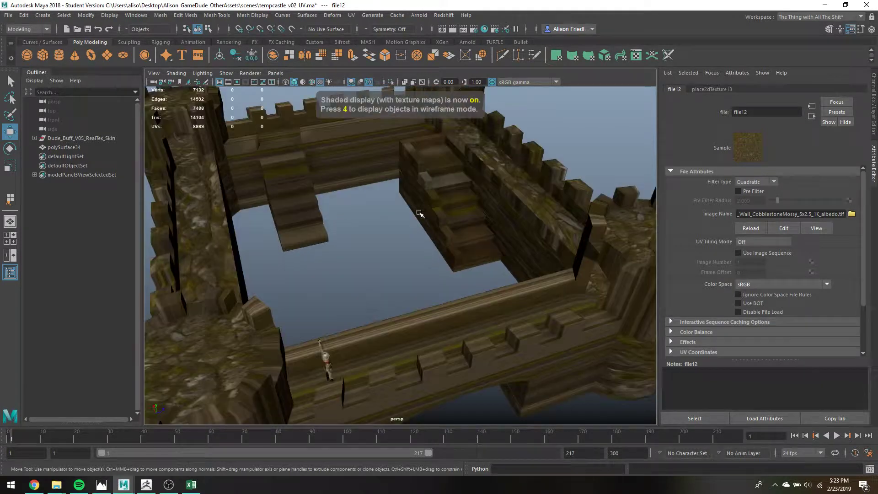
middle_click_drag(383, 269, 443, 236, "alt")
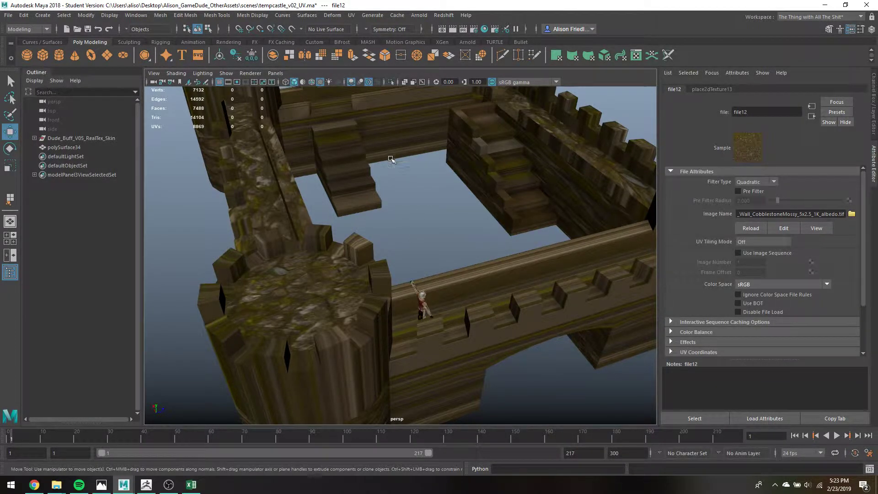
scroll(391, 159, "down", 5)
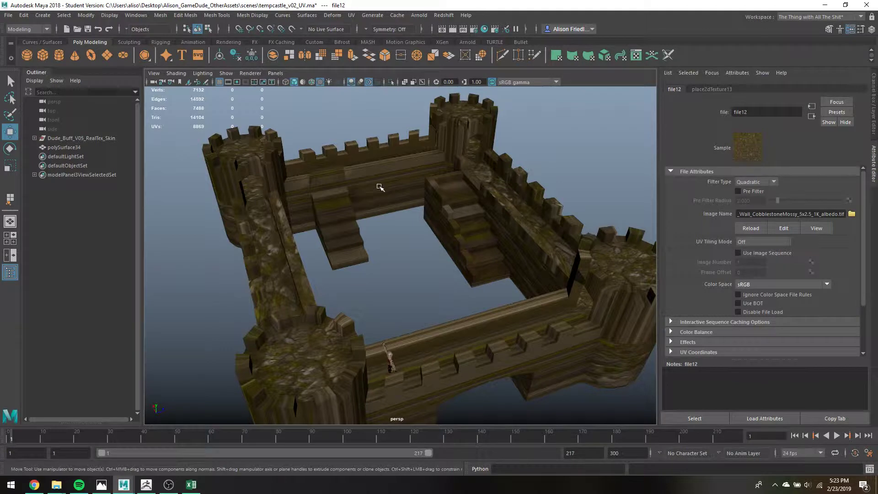
- Apply an automatic UV projection to the whole castle mesh and return to object selection
left_click(447, 120)
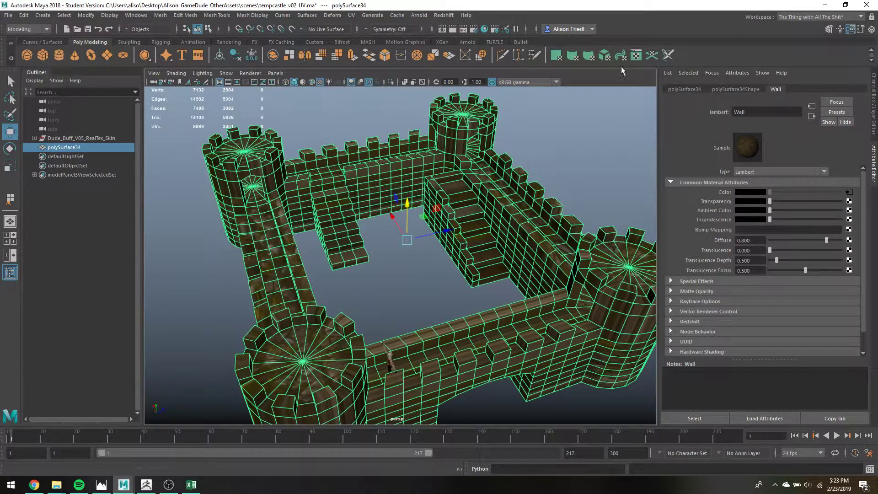
left_click(605, 55)
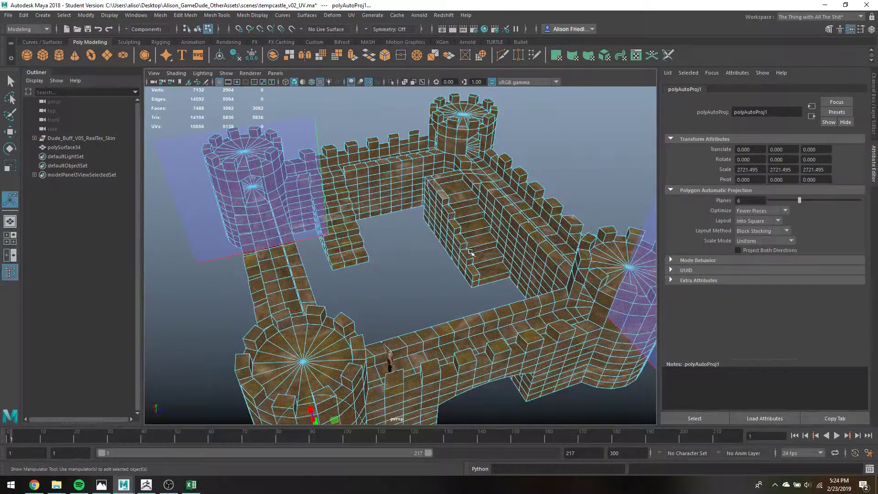
right_click_drag(428, 194, 533, 149)
left_click(533, 149)
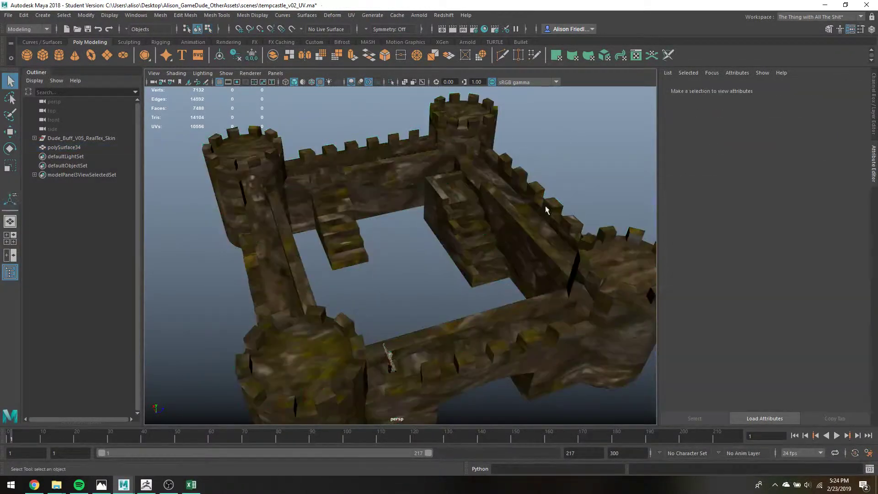
- Open the castle mesh's UV layout in the UV Editor and close the extra window that comes with it
left_click_drag(534, 149, 502, 216, "alt")
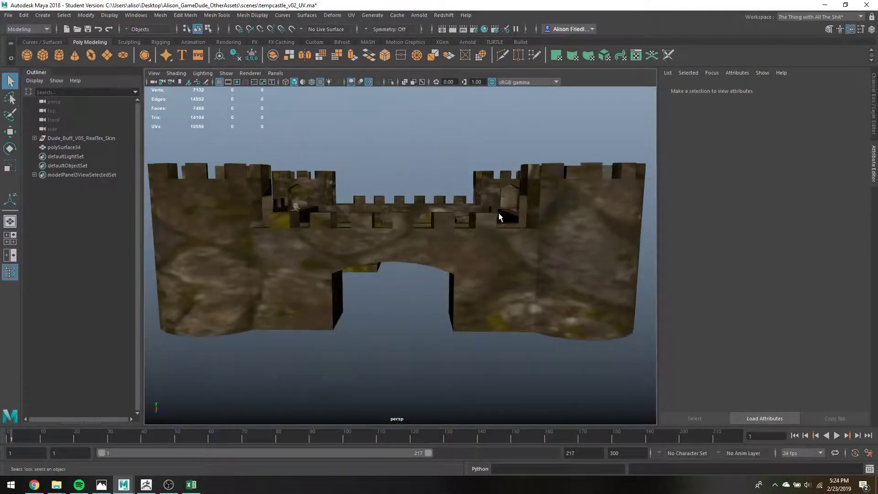
left_click(408, 236)
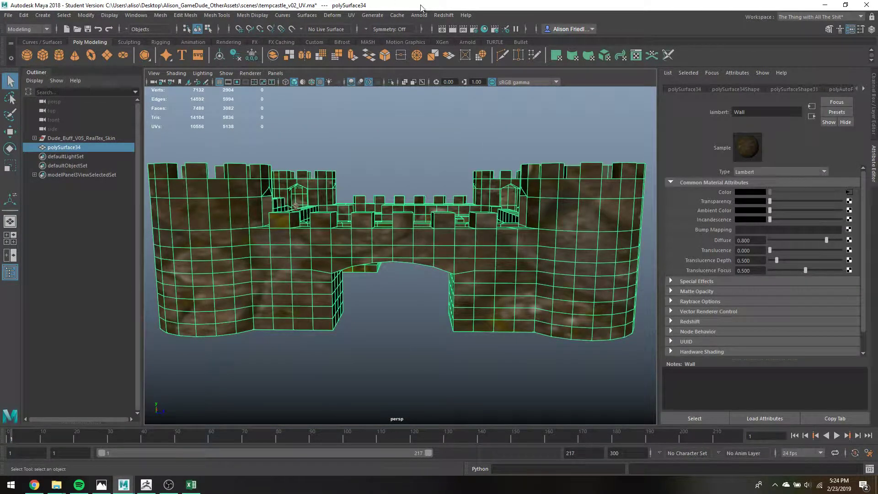
left_click(636, 55)
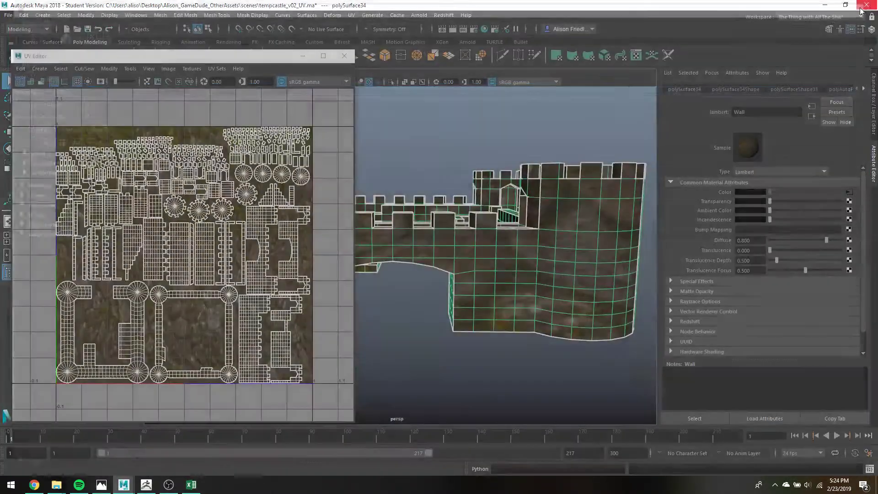
left_click(868, 4)
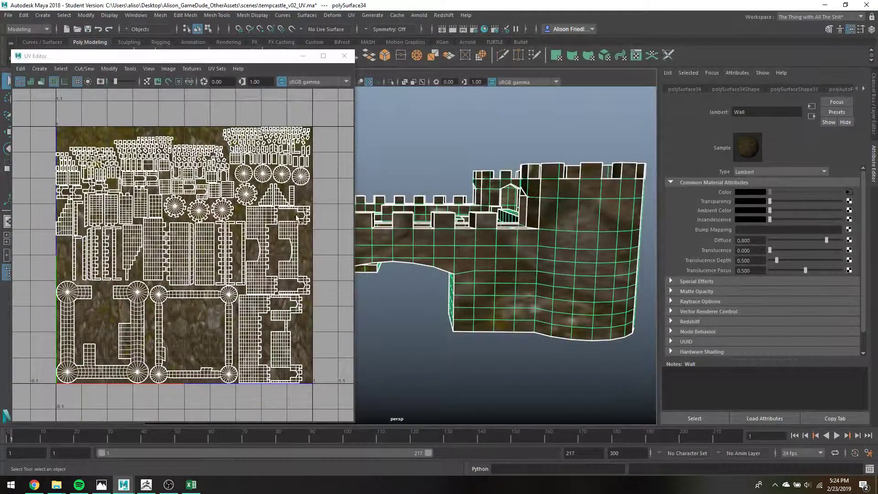
- Cut the castle's UVs along the vertical edges where the outer walls meet the corner towers
left_click_drag(509, 238, 475, 241, "alt")
right_click_drag(446, 219, 437, 189)
left_click_drag(420, 243, 471, 192, "alt")
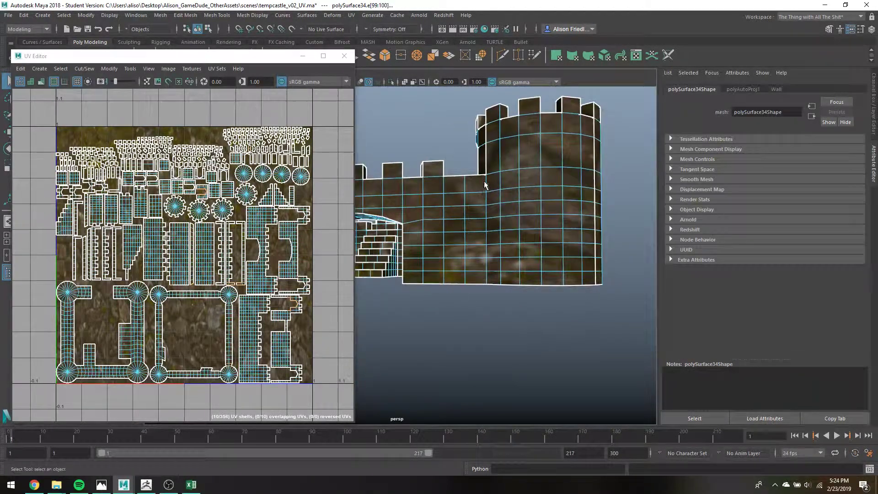
left_click(484, 185)
left_click_drag(507, 215, 467, 229, "alt")
left_click(391, 205)
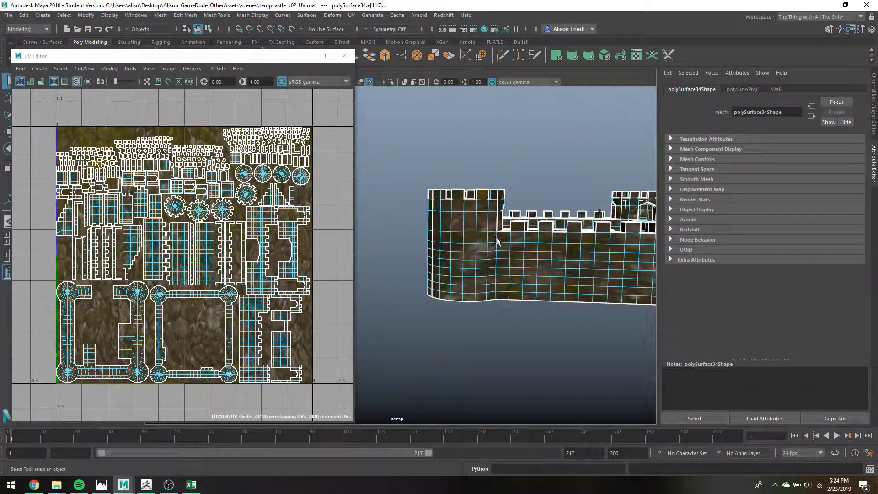
left_click(499, 242, "shift")
left_click_drag(510, 243, 507, 260, "alt")
left_click_drag(604, 255, 485, 247, "alt")
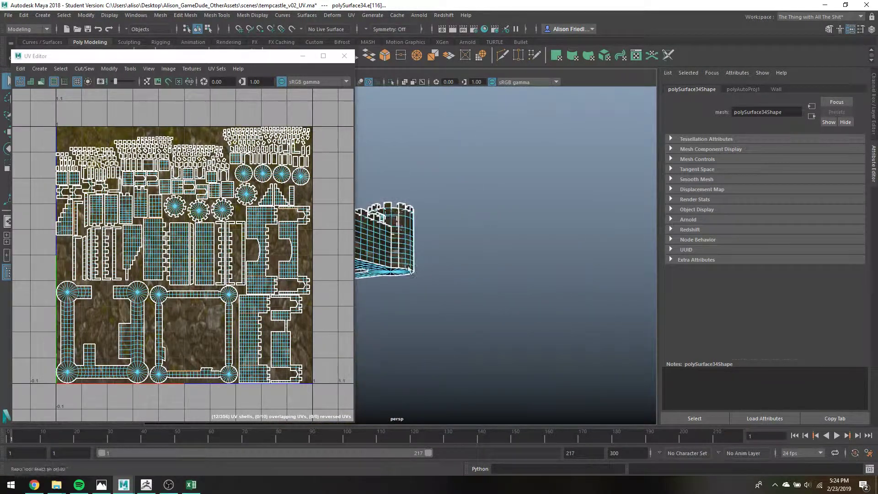
middle_click_drag(483, 267, 665, 303, "alt")
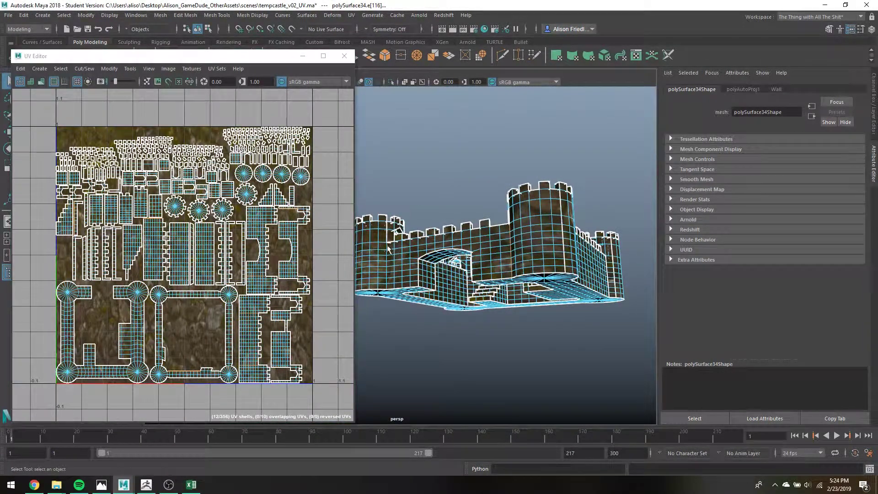
right_click_drag(207, 247, 243, 349)
key("w")
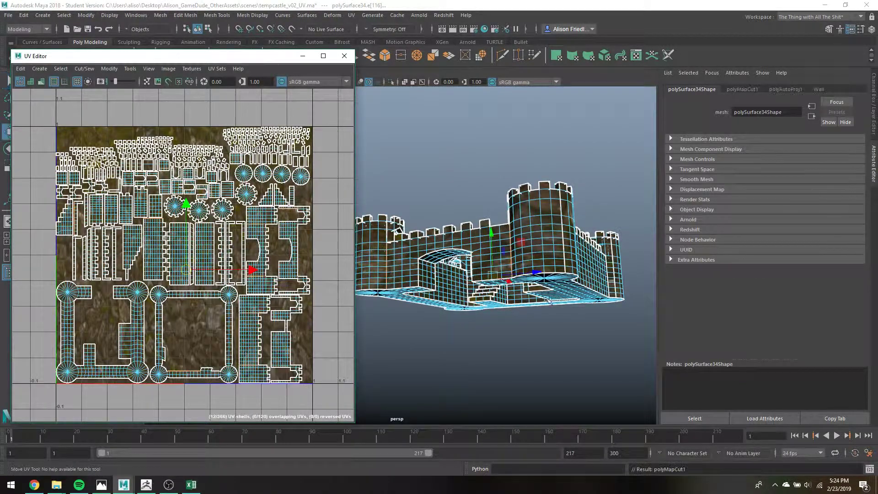
- Move and sew the UVs along the vertical seam edges running down the outer faces of the corner towers
right_click_drag(559, 222, 560, 204)
double_click(561, 204)
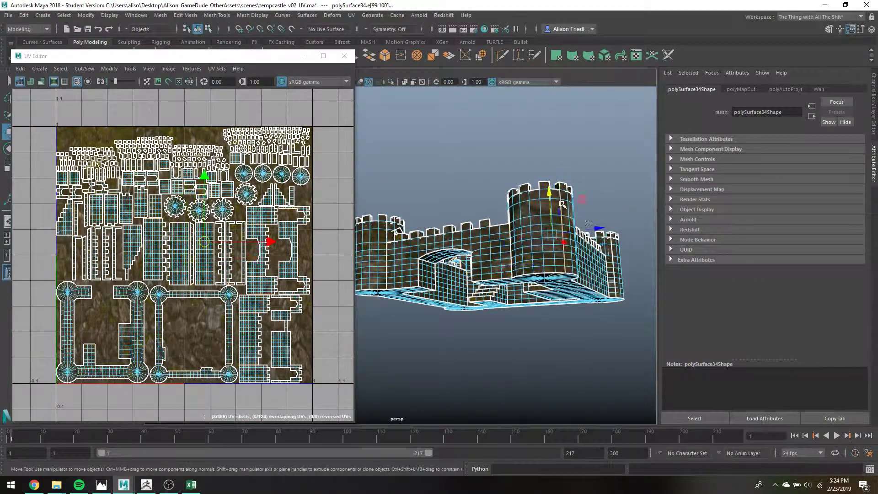
mouse_move(607, 250)
left_mouse_down("alt")
mouse_move(547, 265)
mouse_move(451, 235)
mouse_move(607, 249)
left_mouse_up("alt")
double_click(542, 261, "shift")
double_click(449, 231, "shift")
scroll(606, 249, "down", 3)
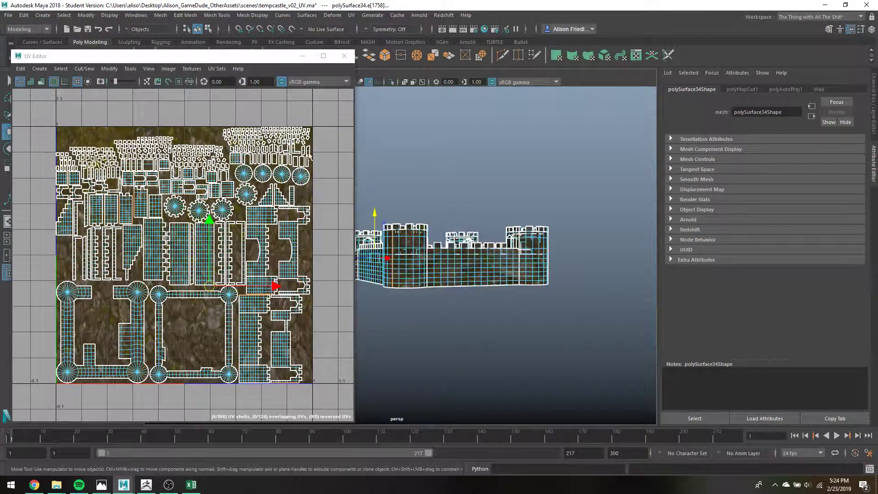
left_click_drag(210, 57, 32, 51)
scroll(448, 300, "up", 5)
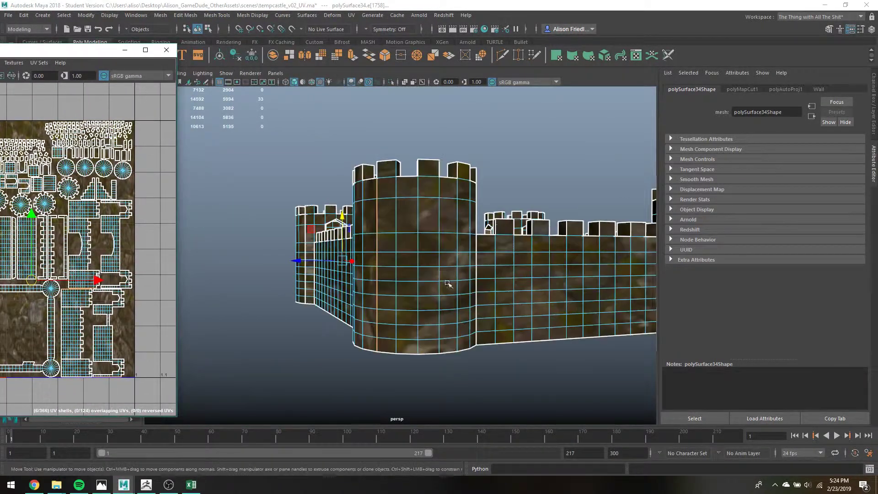
left_click_drag(449, 284, 350, 262, "alt")
left_click_drag(378, 370, 373, 220, "alt")
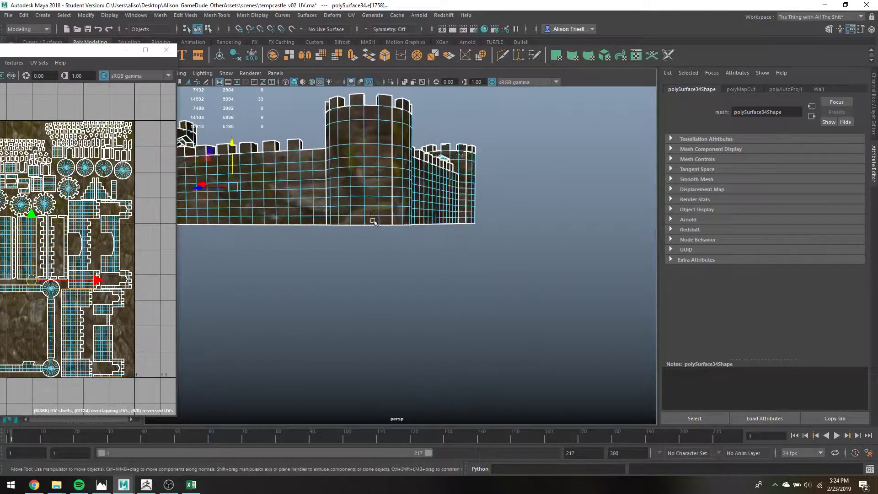
left_click(392, 195)
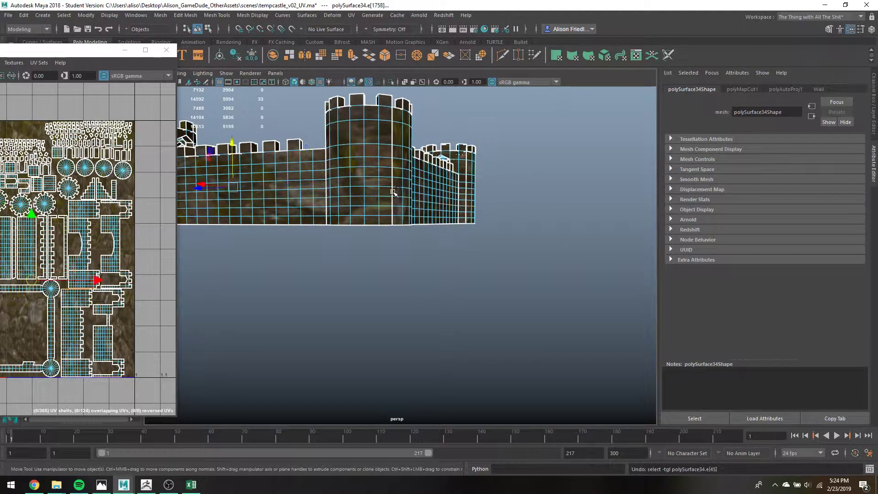
left_click_drag(393, 193, 356, 181, "alt")
right_click_drag(105, 208, 155, 351)
left_click(326, 238)
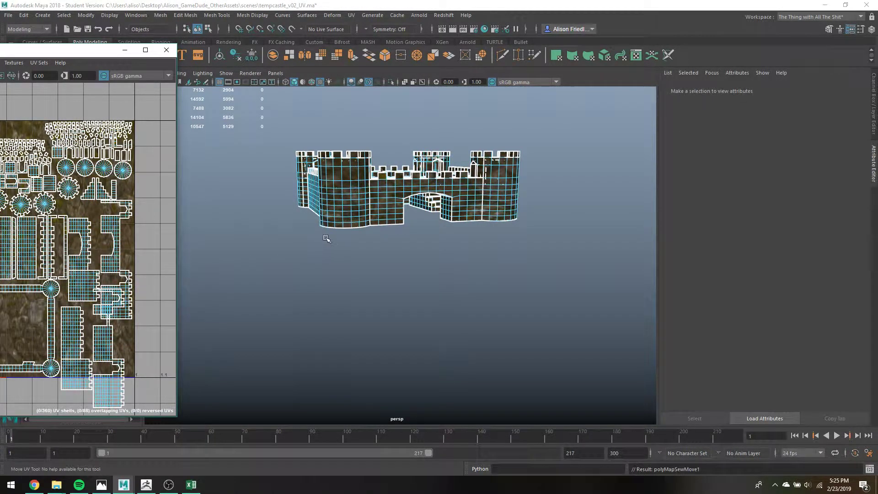
- Move and sew the UVs along the seam edges where the gateway arch's underside meets the passage walls
right_click_drag(344, 207, 430, 226, "alt")
middle_click_drag(429, 225, 429, 284, "alt")
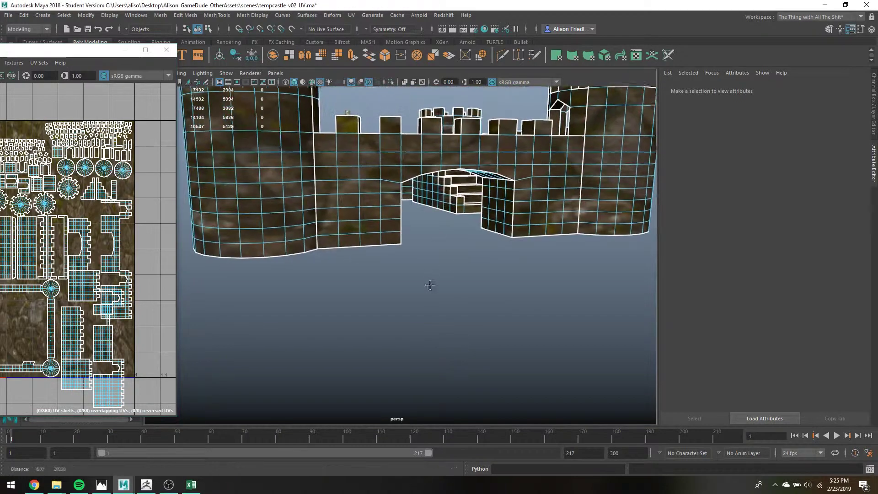
left_click_drag(429, 284, 404, 189, "alt")
left_click(493, 193)
double_click(403, 188, "shift")
key("g")
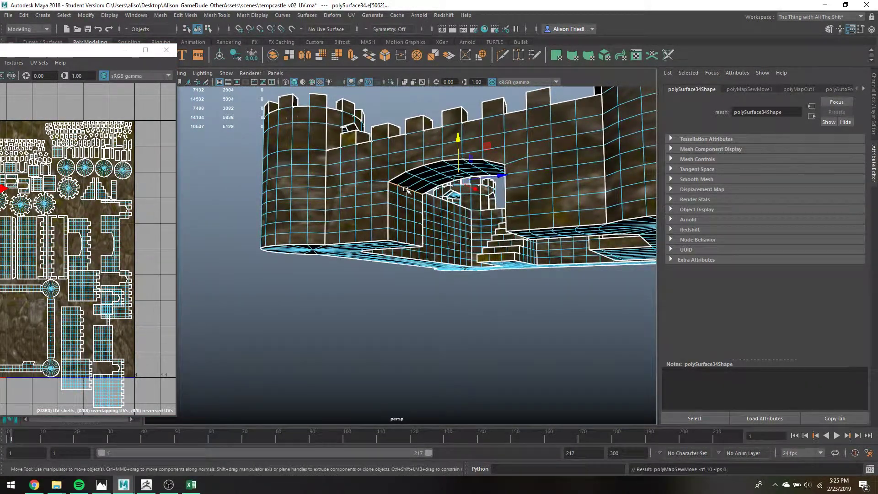
- Move and sew the UVs along the edges between the treads and risers of the courtyard staircase without a parapet
scroll(499, 228, "up", 3)
middle_click_drag(507, 252, 452, 334, "alt")
scroll(452, 334, "down", 8)
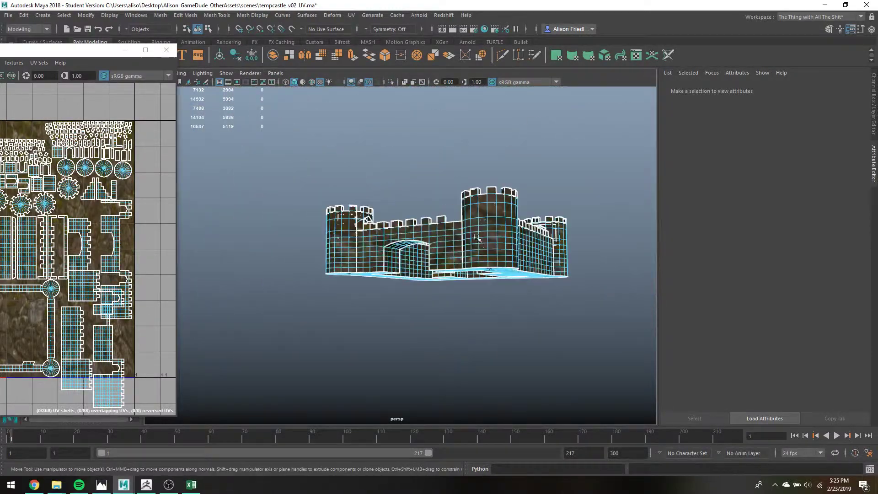
left_click_drag(477, 156, 490, 219, "alt")
scroll(494, 202, "up", 6)
middle_click_drag(485, 215, 292, 367, "alt")
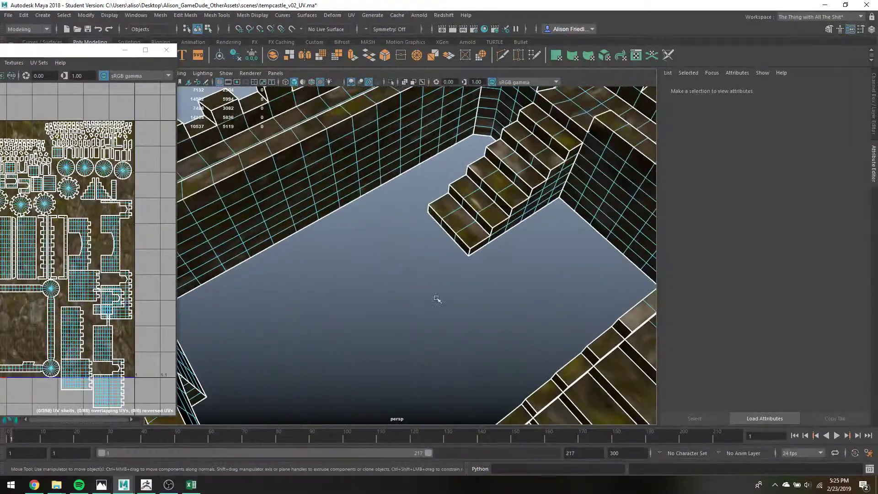
left_click(437, 223)
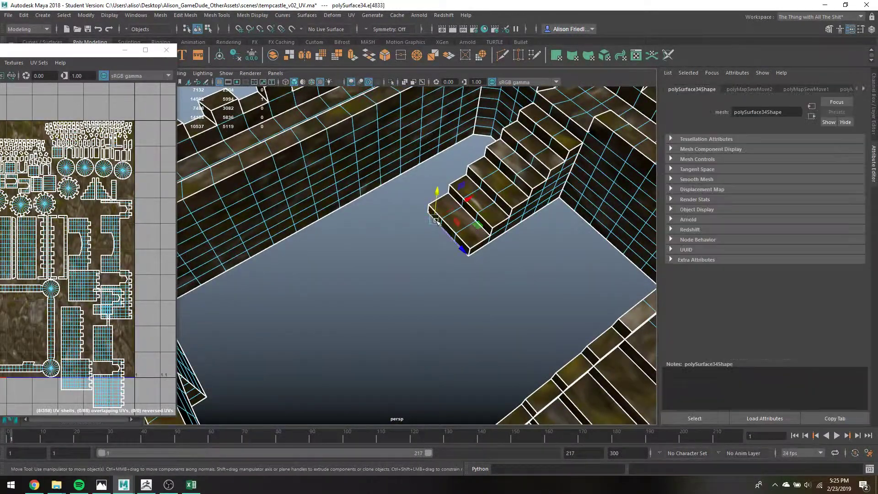
key("q")
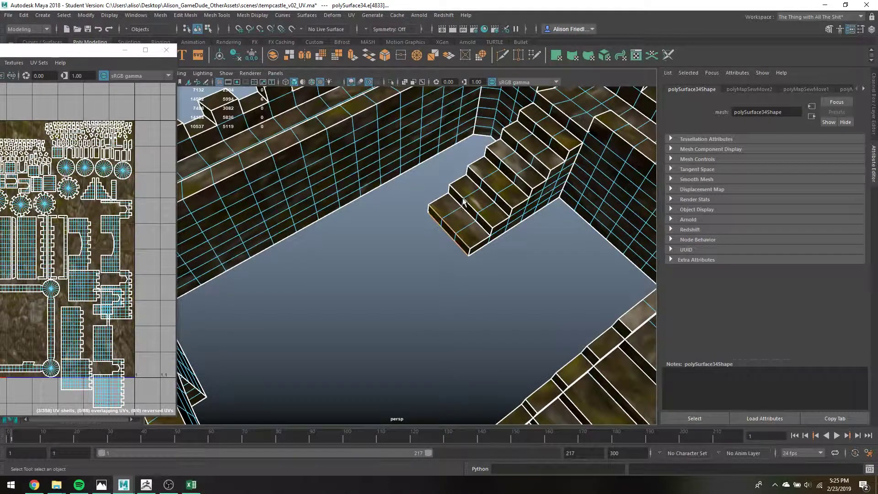
left_click(463, 202, "shift")
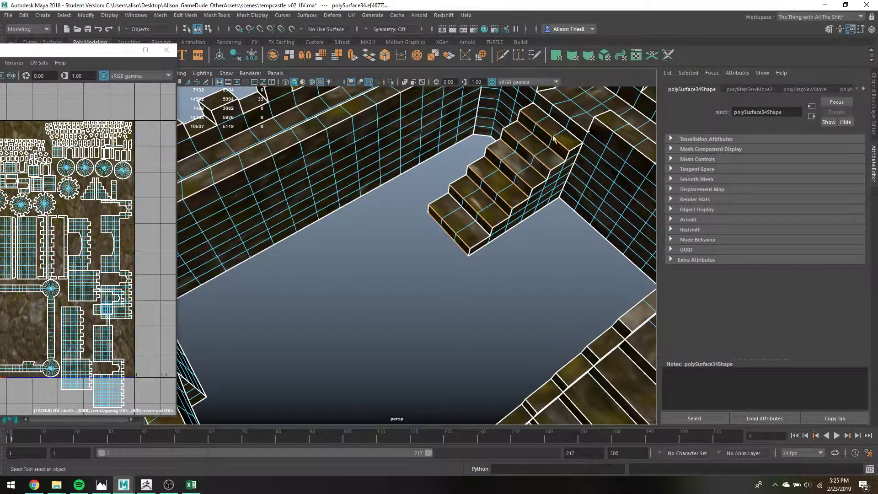
key("g")
- Move and sew the UVs along the bottom edges of that staircase's two side walls
left_click(517, 240)
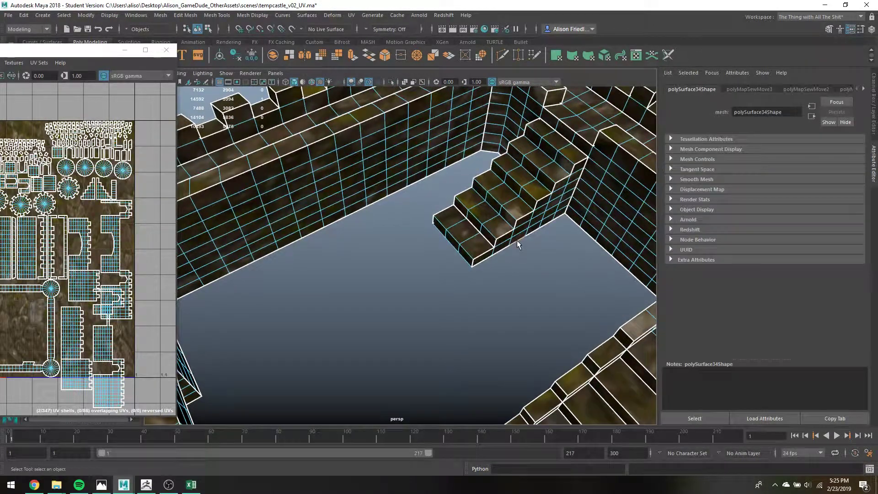
key("f")
scroll(448, 238, "down", 8)
key("g")
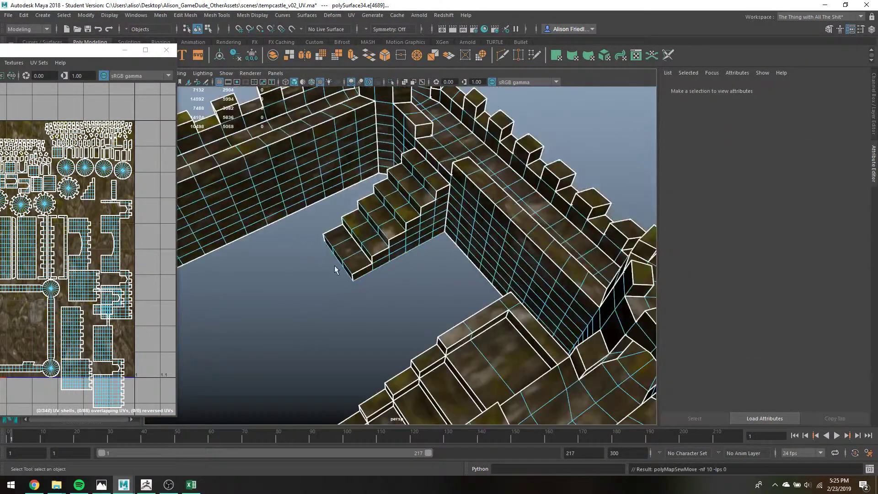
left_click_drag(404, 269, 351, 276, "alt")
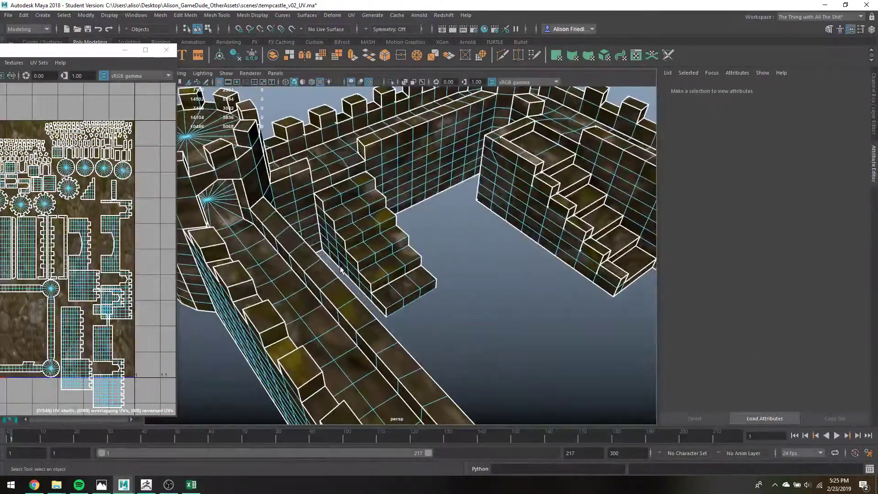
left_click(342, 270)
key("g")
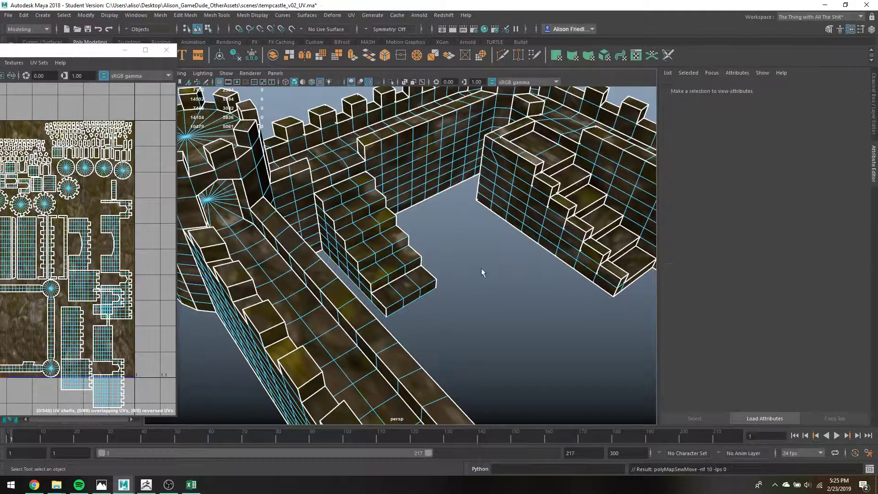
- Move and sew the UVs along the stepped edges of the parapet on the opposite courtyard staircase
left_click_drag(568, 223, 511, 221, "alt")
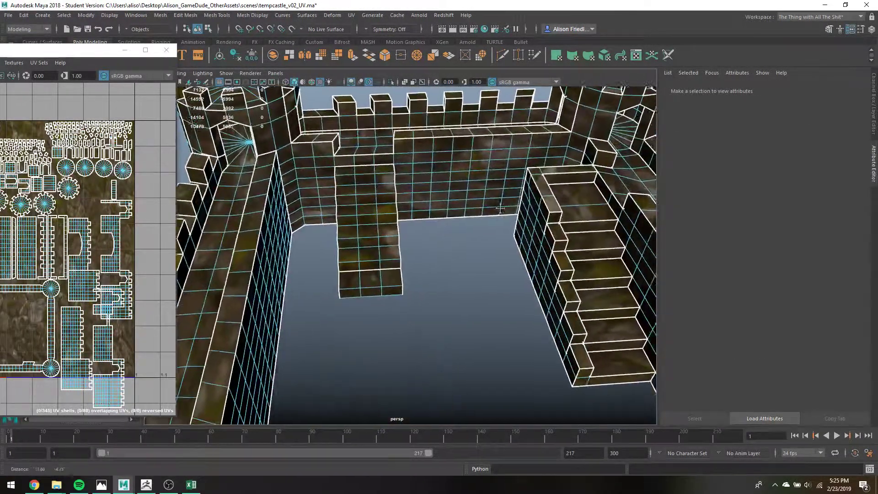
middle_click_drag(565, 218, 452, 216, "alt")
left_click(435, 250)
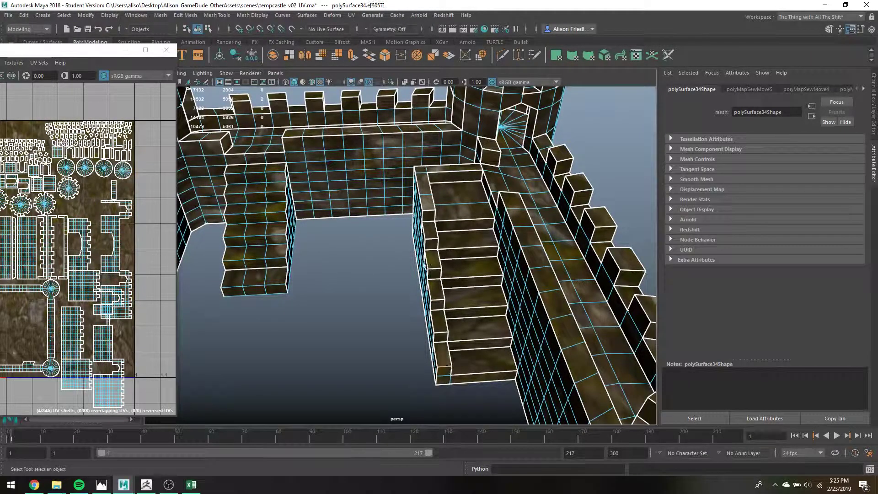
key("g")
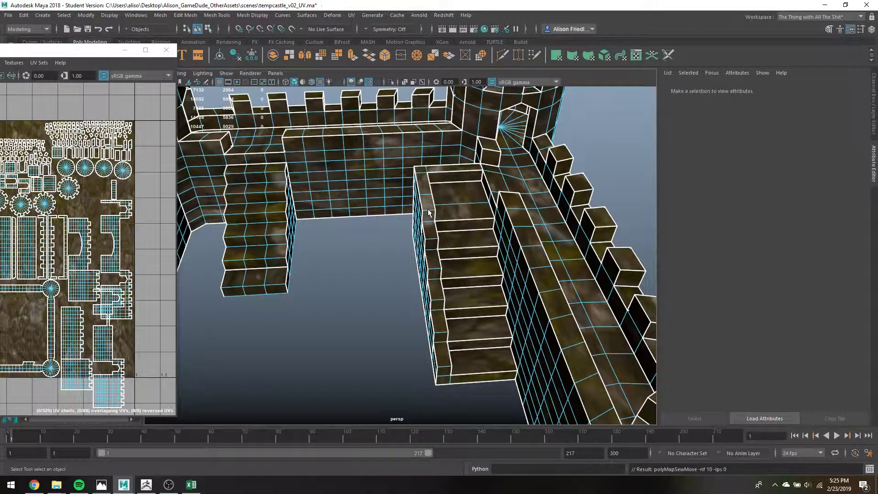
- Move and sew the UVs along the parapeted staircase's tread and riser edges and the bottom edge of its outer side wall
left_click_drag(460, 235, 463, 204, "alt")
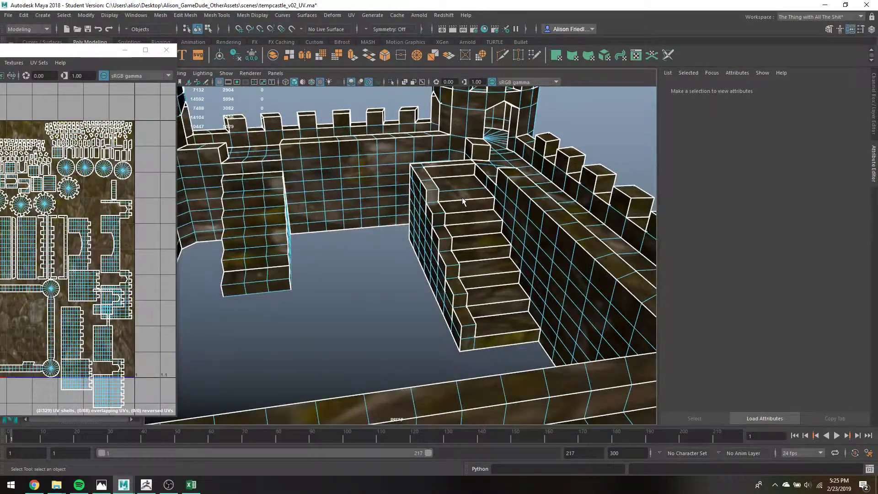
left_click(463, 201)
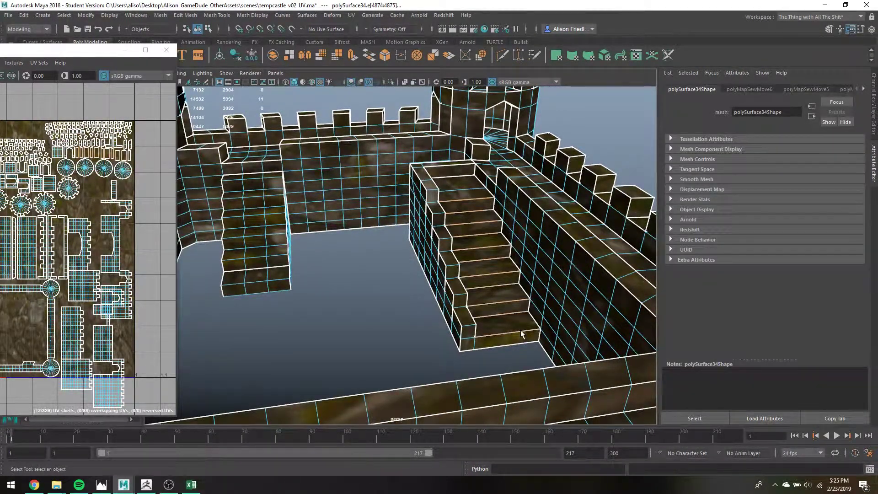
key("g")
left_click(455, 341)
key("g")
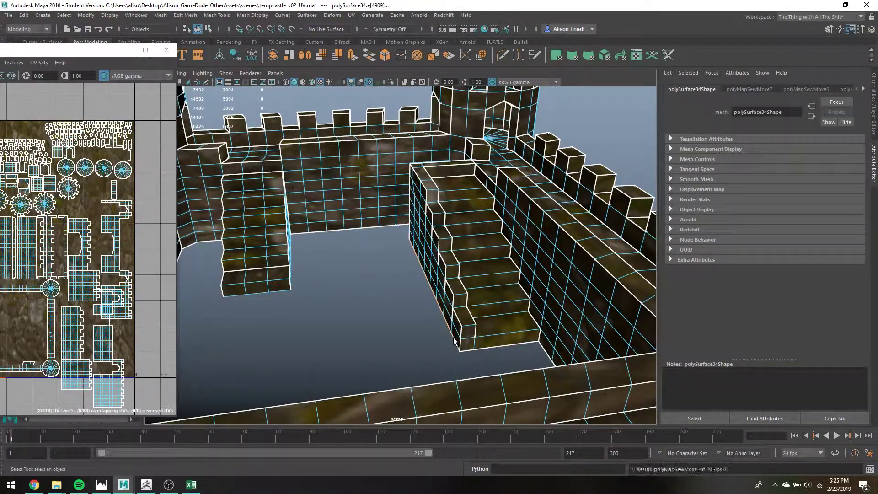
- Move and sew the UVs along the remaining seam edge near the top of the staircase parapet
left_click_drag(437, 233, 459, 197, "alt")
scroll(442, 201, "up", 3)
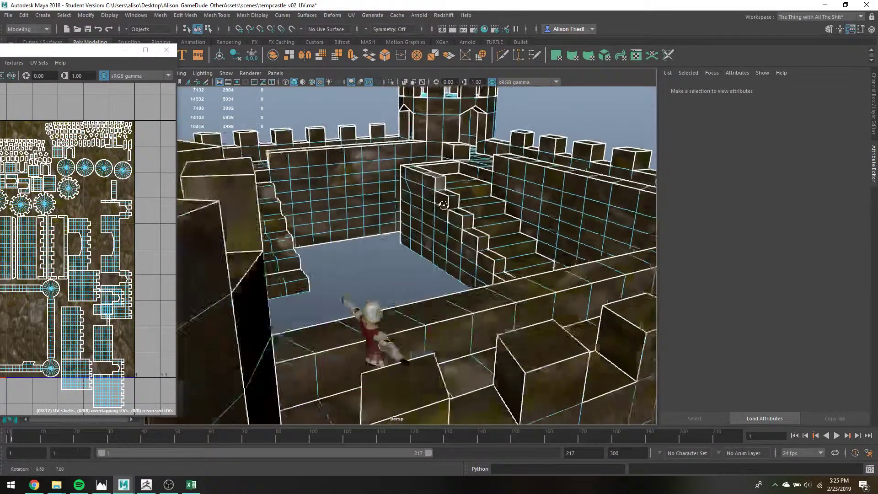
left_click(435, 201)
key("g")
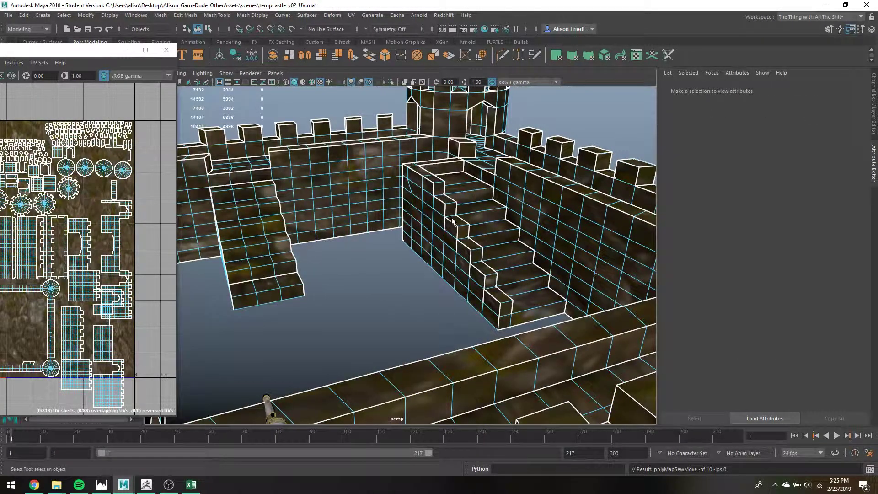
- Delete the five small hidden faces inside the mesh beneath the staircase's stepped parapet
mouse_move(455, 227)
left_mouse_down("alt")
mouse_move(425, 233)
mouse_move(441, 229)
left_mouse_up("alt")
key("4")
scroll(388, 296, "up", 5)
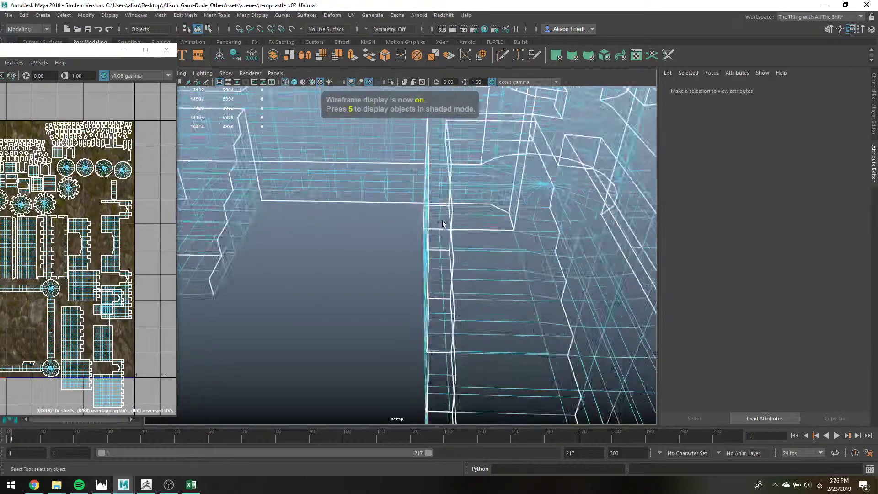
mouse_move(389, 296)
left_mouse_down("alt")
mouse_move(401, 297)
mouse_move(394, 296)
mouse_move(415, 271)
mouse_move(382, 258)
mouse_move(346, 278)
left_mouse_up("alt")
key("5")
scroll(415, 271, "up", 2)
scroll(346, 278, "down", 2)
scroll(346, 278, "down", 3)
middle_click_drag(345, 277, 549, 303, "alt")
scroll(539, 301, "down", 3)
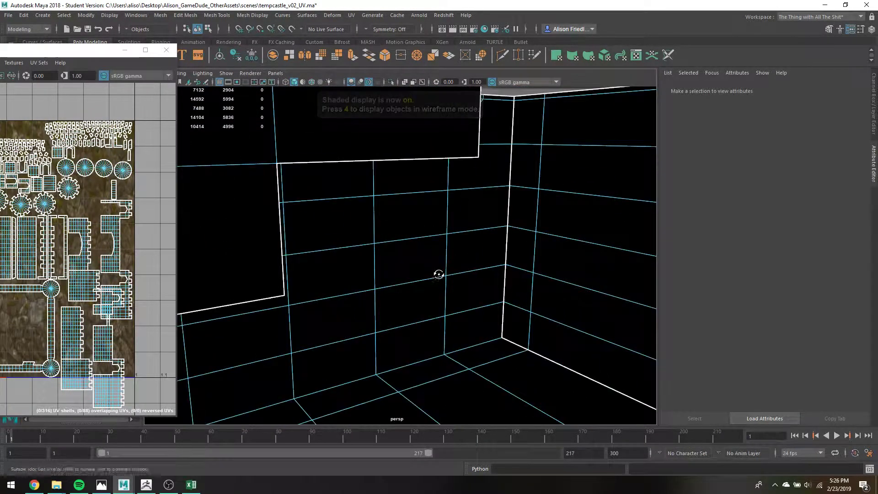
left_click_drag(438, 274, 405, 251, "alt")
middle_click_drag(405, 251, 478, 272, "alt")
left_click_drag(478, 273, 434, 262, "alt")
right_click_drag(387, 208, 387, 224)
left_click(386, 204)
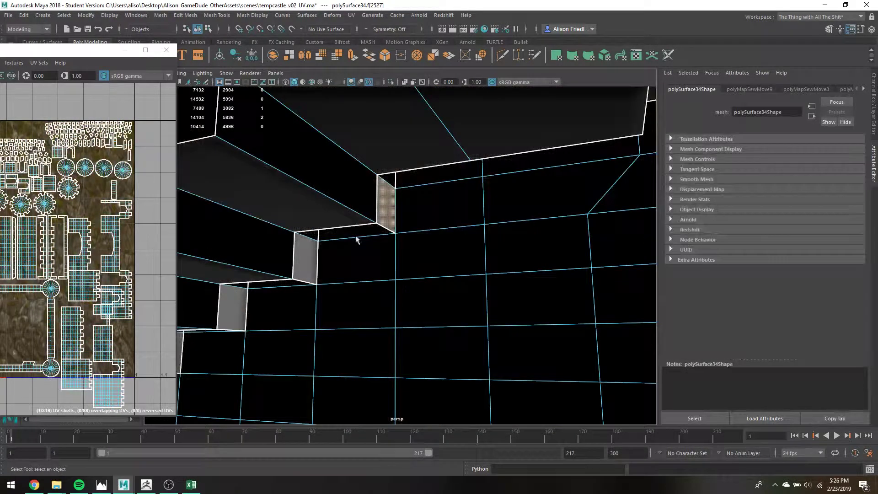
left_click(314, 261, "shift")
middle_click_drag(258, 298, 351, 218, "alt")
left_click(251, 287, "shift")
left_click(201, 326, "shift")
middle_click_drag(200, 326, 311, 271, "alt")
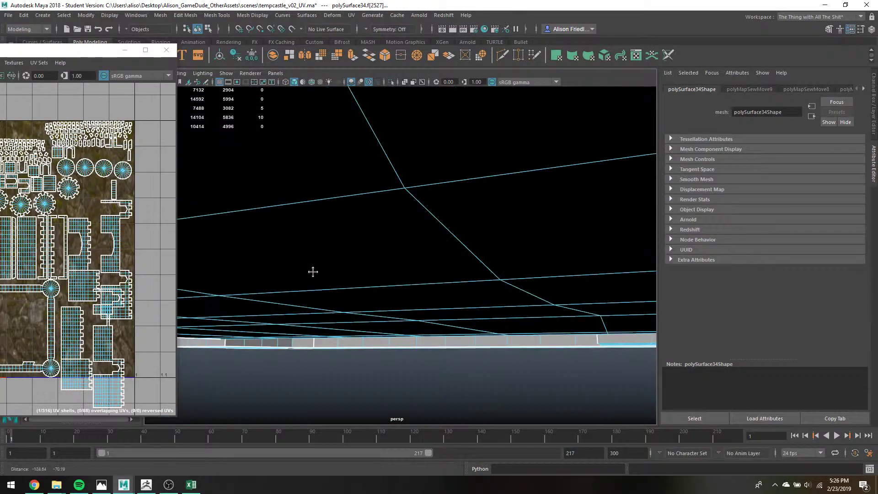
left_click_drag(311, 271, 292, 296, "alt")
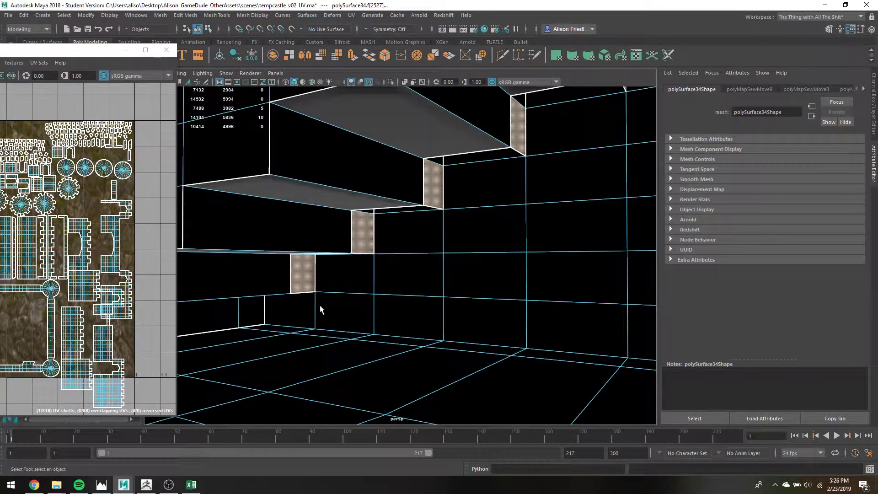
key("Delete")
- Delete the small hidden face inside the mesh at the corner beneath the staircase parapet
middle_click_drag(429, 339, 412, 380, "alt")
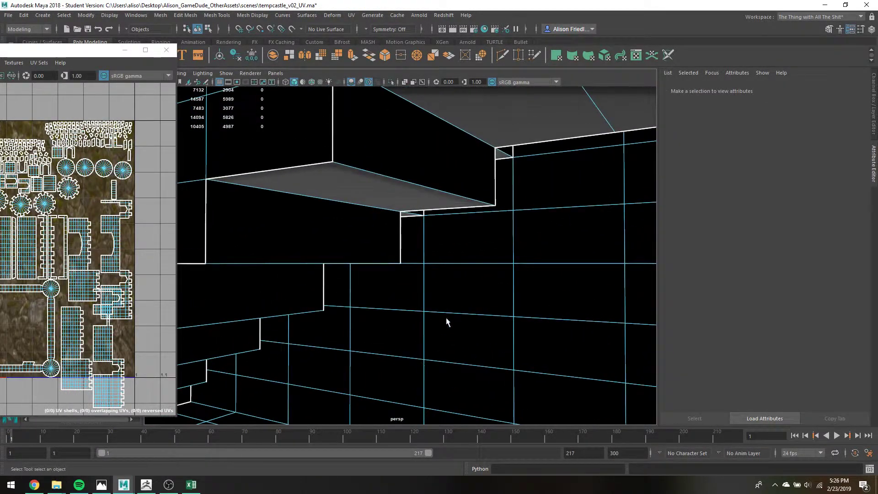
middle_click_drag(446, 318, 410, 379, "alt")
key("4")
middle_click_drag(546, 334, 417, 274, "alt")
left_click_drag(417, 273, 538, 273, "alt")
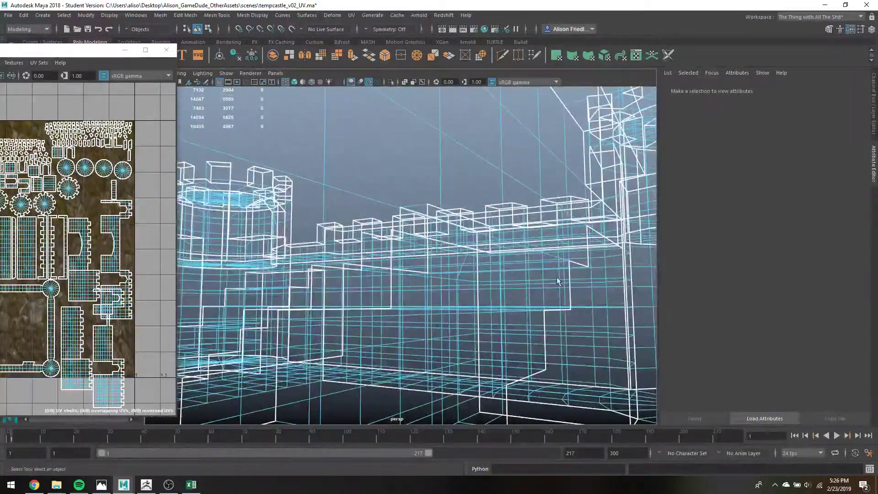
key("5")
middle_click_drag(577, 256, 456, 232, "alt")
scroll(501, 245, "up", 5)
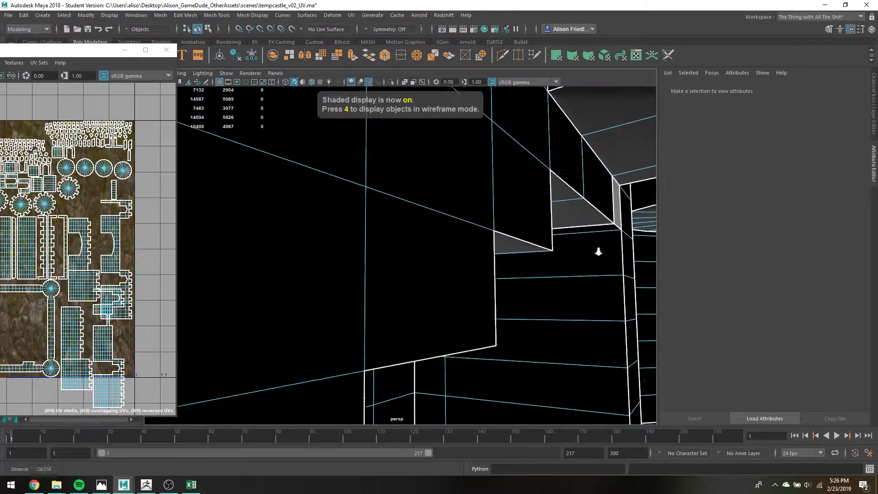
left_click_drag(598, 251, 613, 231, "alt")
left_click(622, 206)
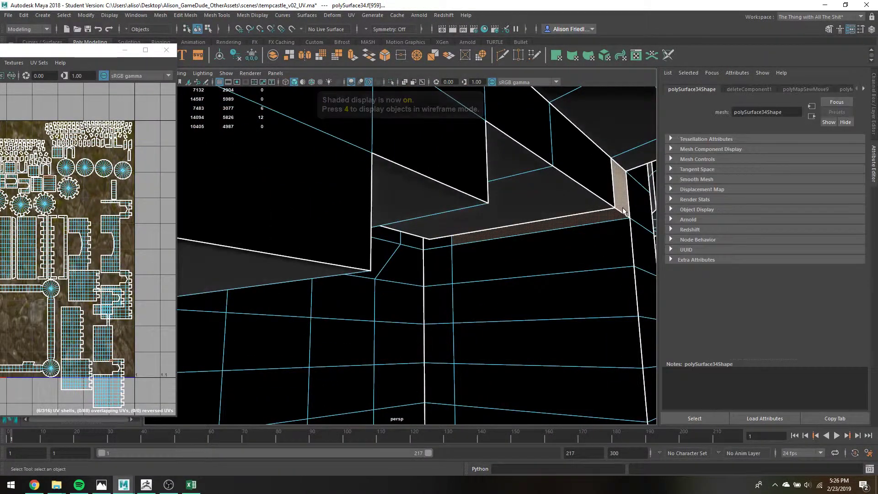
left_click(623, 206)
key("Delete")
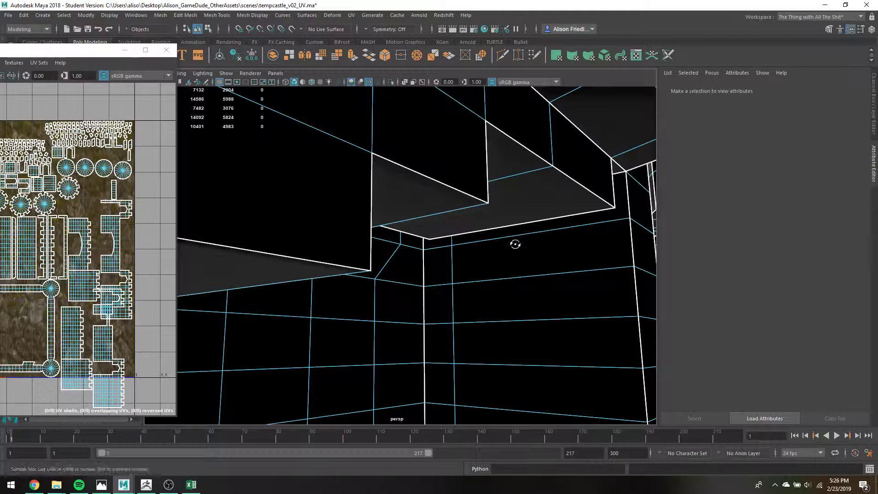
- Return to object mode and examine the castle's staircases, walls and corner tower in wireframe and untextured shaded display
left_click_drag(513, 243, 563, 268, "alt")
key("4")
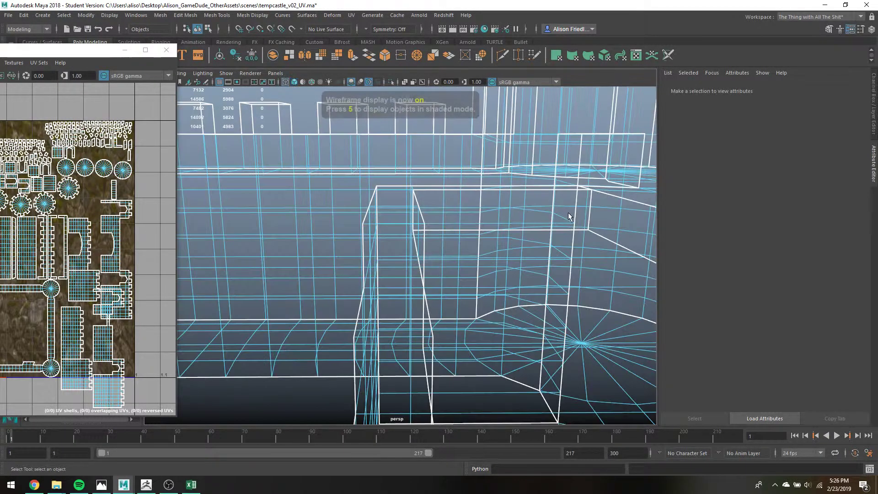
key("3")
right_click_drag(524, 222, 567, 207)
key("5")
key("1")
mouse_move(513, 245)
left_mouse_down("alt")
mouse_move(456, 274)
mouse_move(429, 276)
left_mouse_up("alt")
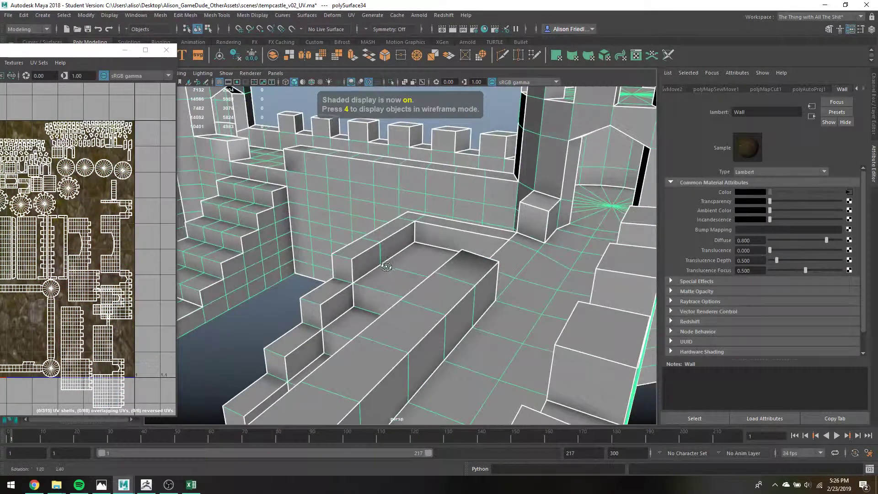
left_click_drag(384, 261, 226, 277, "alt")
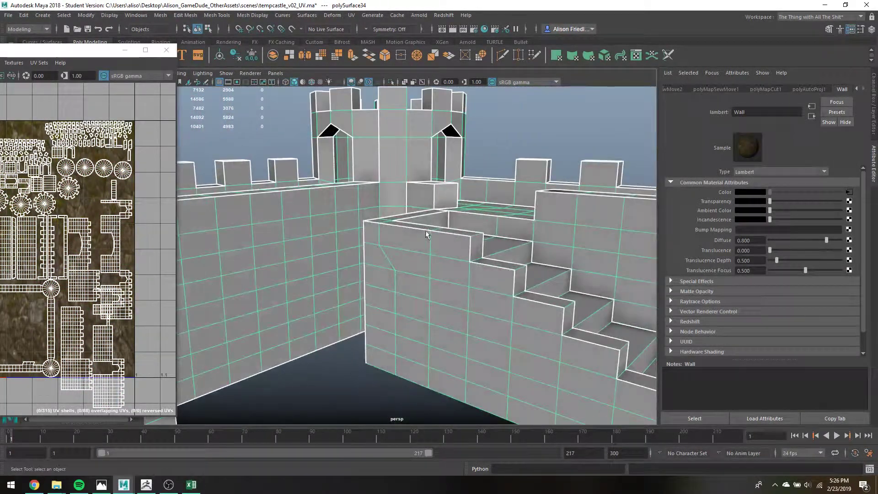
left_click_drag(426, 234, 451, 270, "alt")
left_click_drag(265, 233, 357, 263, "alt")
middle_click_drag(440, 242, 426, 309, "alt")
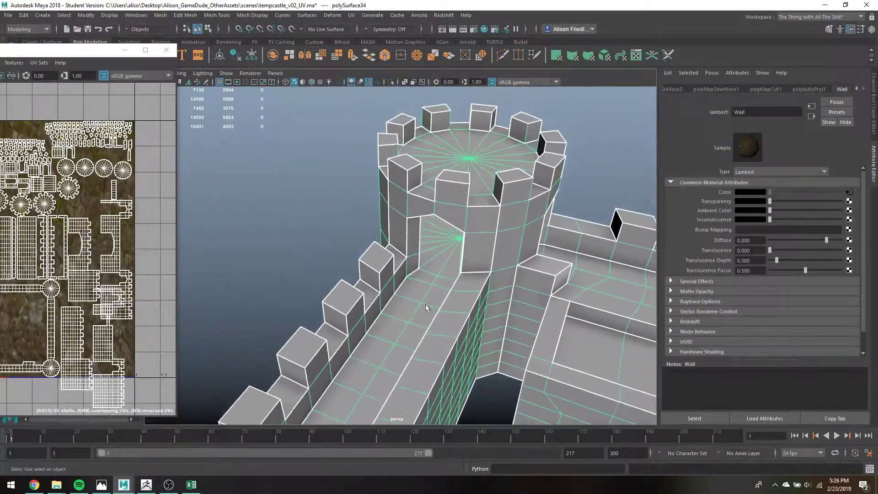
- Switch to edge selection and move and sew the UVs along a first set of battlement edges on the round corner tower
right_click_drag(408, 172, 407, 148)
left_click(394, 145)
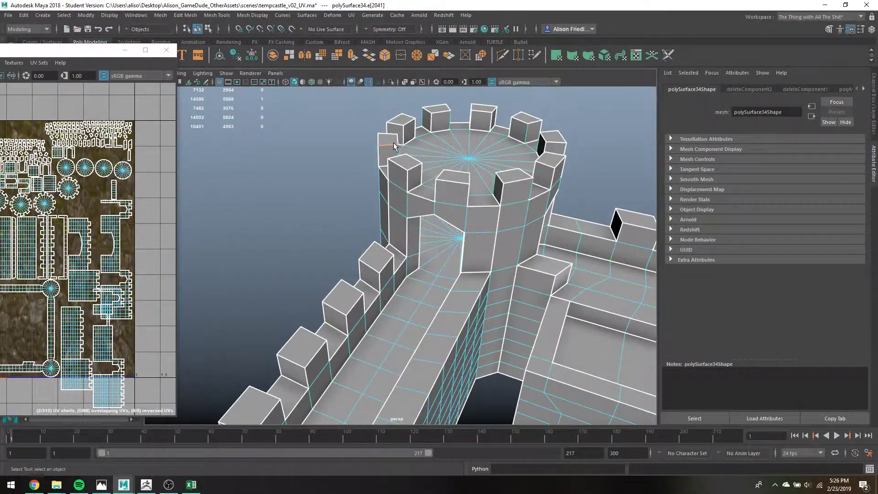
middle_click_drag(397, 145, 410, 212, "alt")
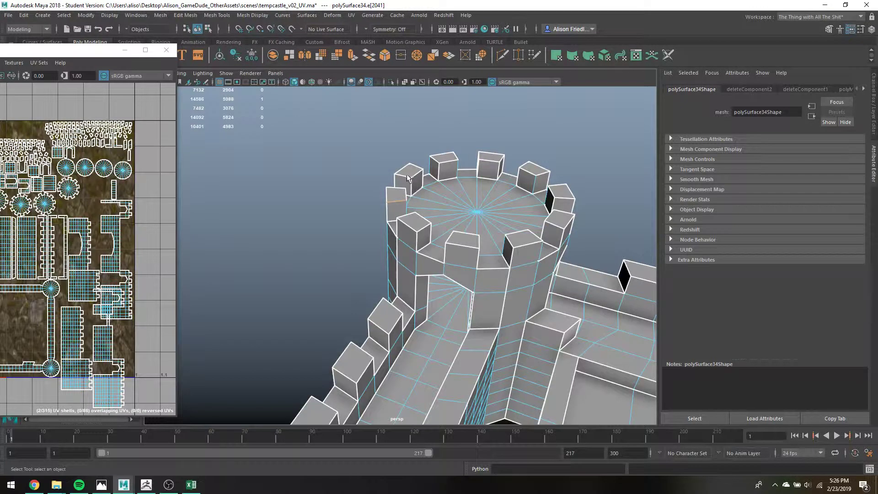
double_click(434, 160)
key("g")
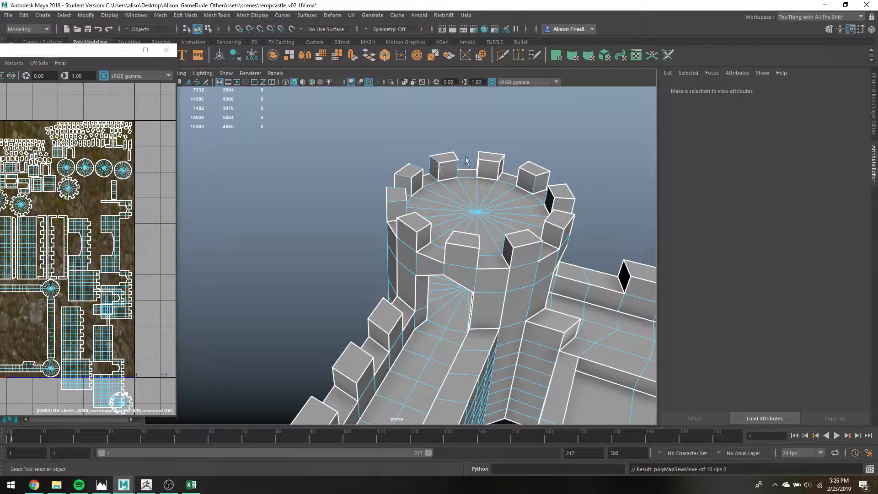
- Move and sew the UVs along the remaining top edges of the battlement blocks around the same corner tower
left_click(455, 159)
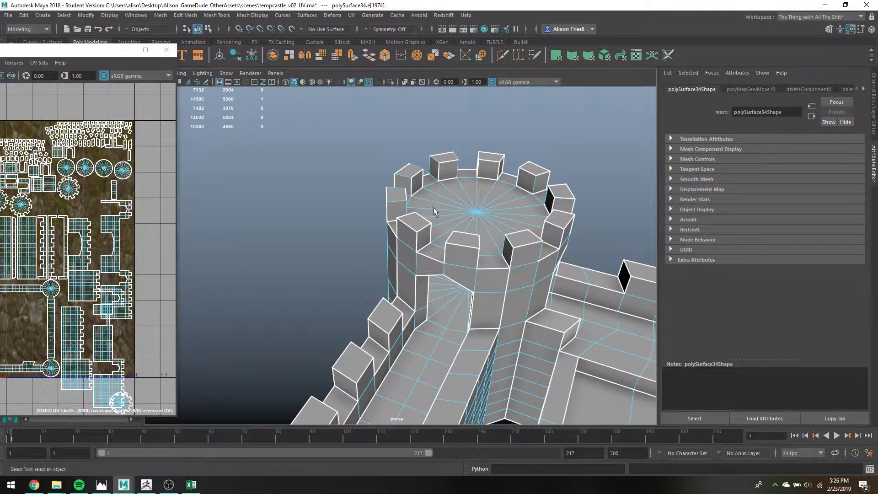
double_click(409, 217)
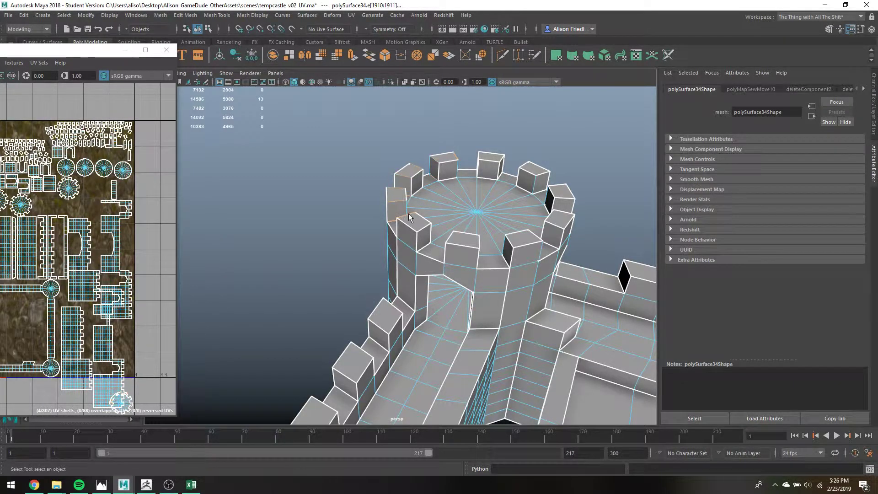
double_click(451, 237, "shift")
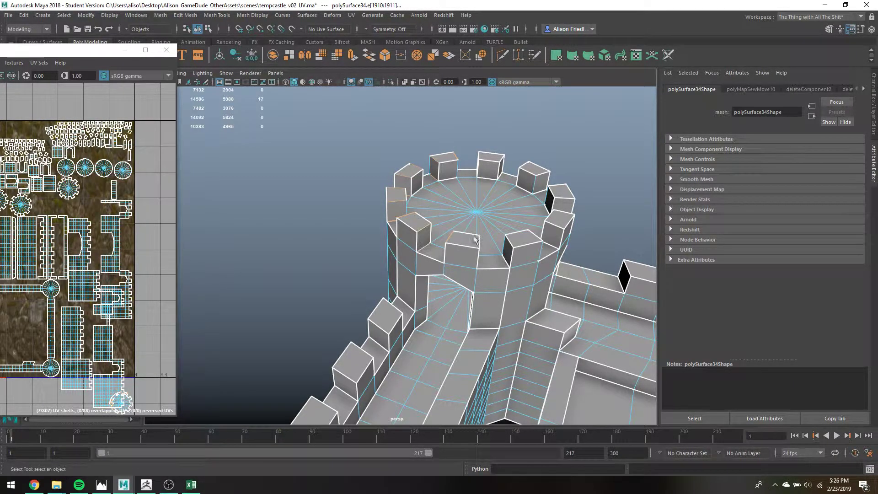
double_click(541, 177, "shift")
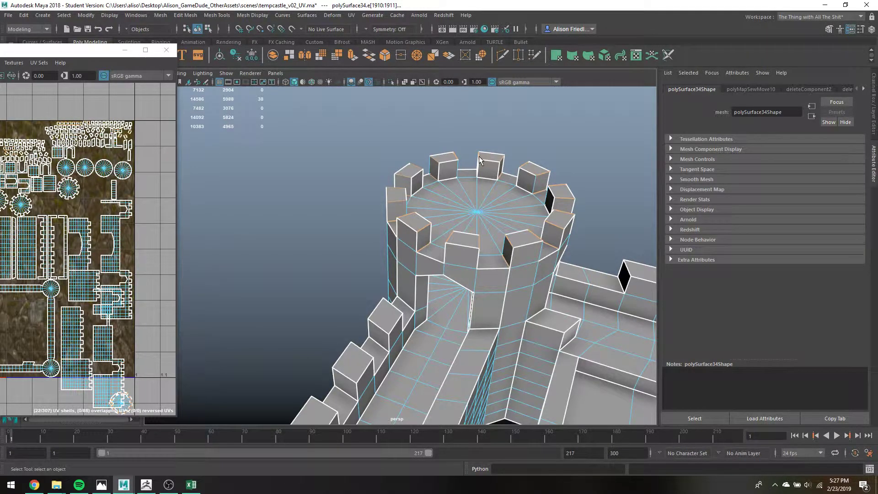
key("g")
- Move and sew the UVs along most battlement block edges on the neighbouring corner tower, at the end of the staircase wall
left_click_drag(429, 176, 481, 207, "alt")
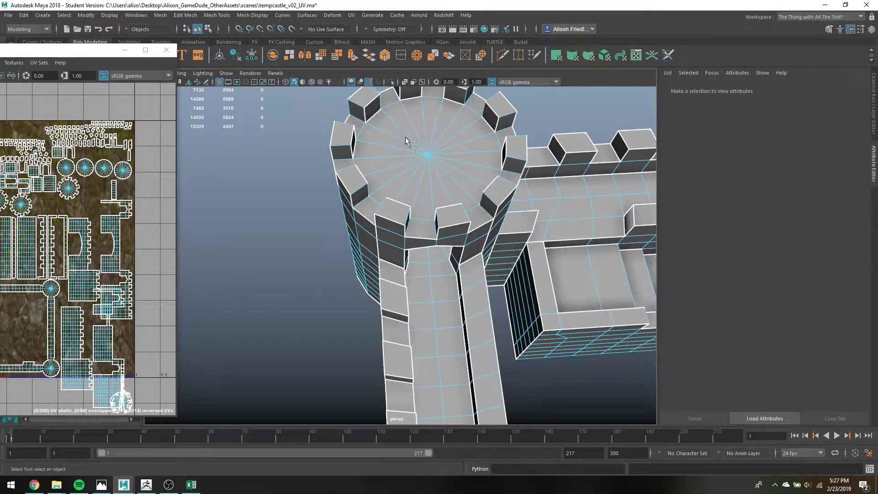
middle_click_drag(405, 137, 450, 186, "alt")
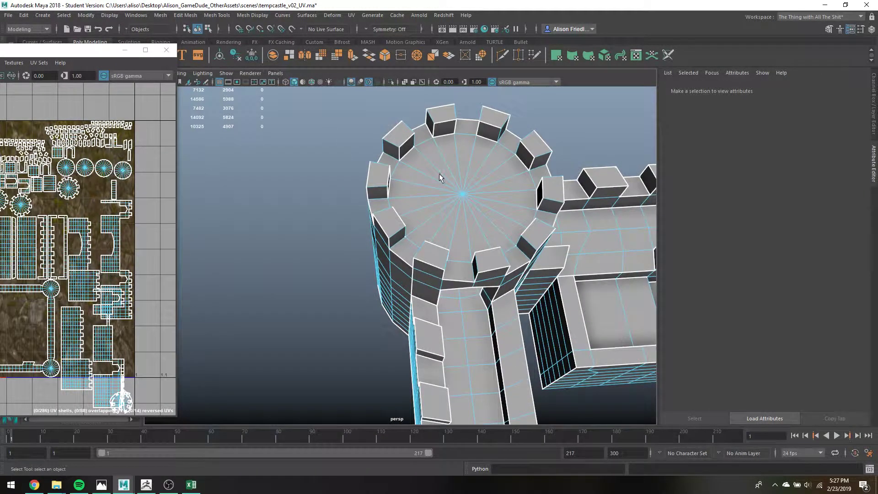
scroll(93, 209, "down", 1)
scroll(512, 265, "down", 3)
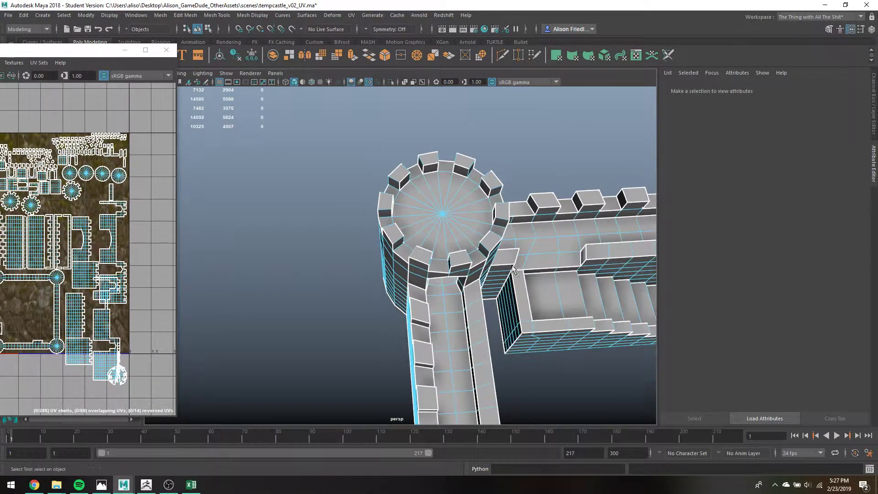
middle_click_drag(512, 265, 186, 278, "alt")
left_click(490, 196)
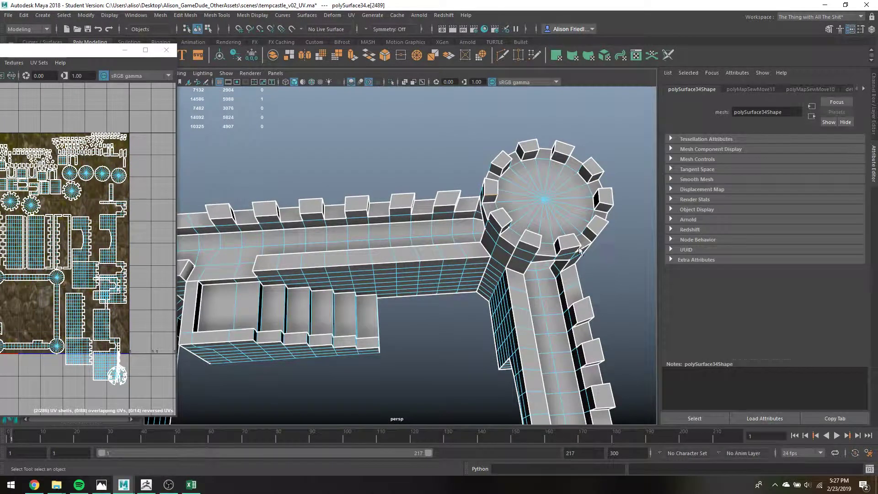
mouse_move(593, 230)
left_mouse_down()
mouse_move(589, 174)
mouse_move(573, 151)
mouse_move(490, 171)
left_mouse_up()
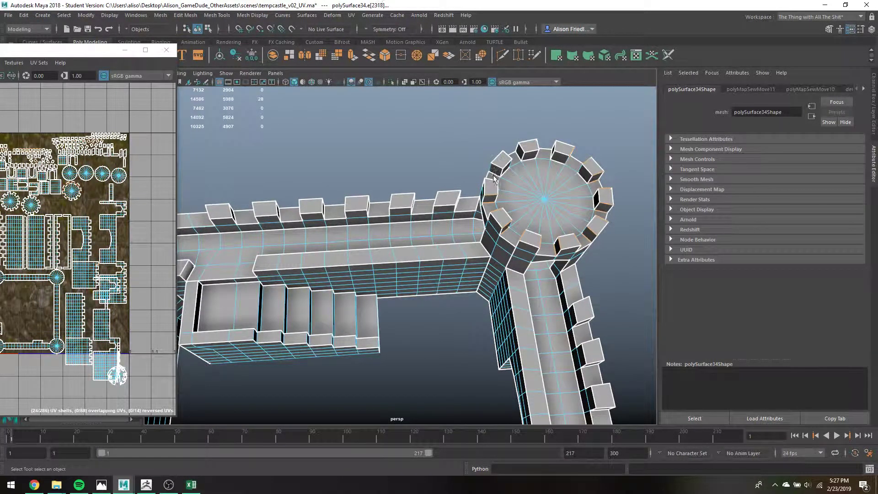
left_click(495, 168, "shift")
left_click_drag(505, 182, 412, 198, "alt")
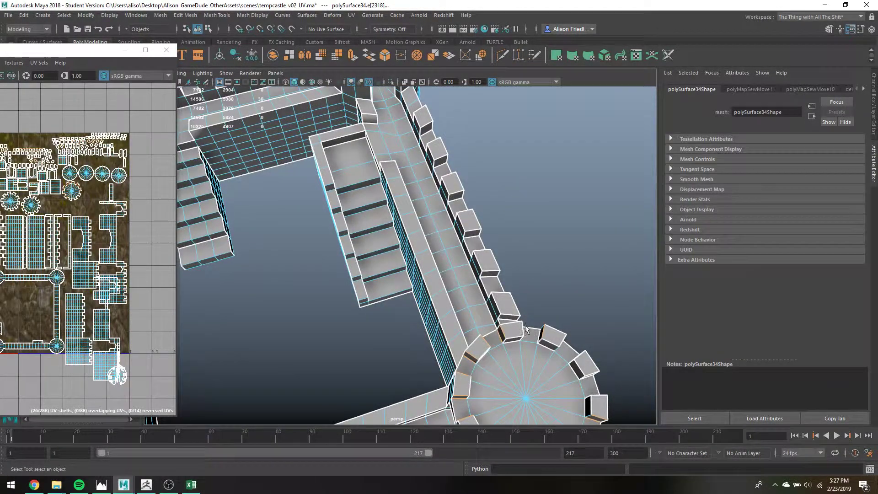
key("g")
- Move and sew the UVs along the leftover battlement edges on this second corner tower
left_click(535, 335)
left_click(539, 336)
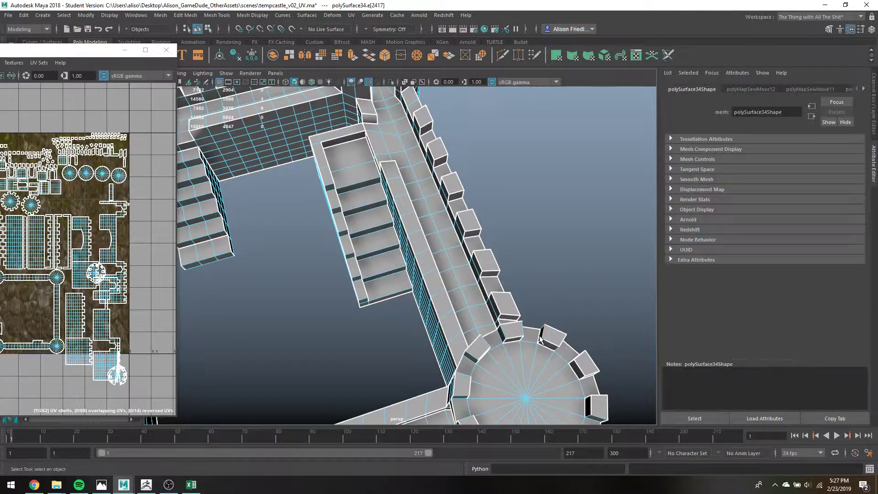
key("g")
- Move and sew the UVs along the battlement block edges around the third corner tower, beside the small figure, leaving out the mis-selected edge
scroll(495, 328, "down", 5)
middle_click_drag(495, 327, 571, 280, "alt")
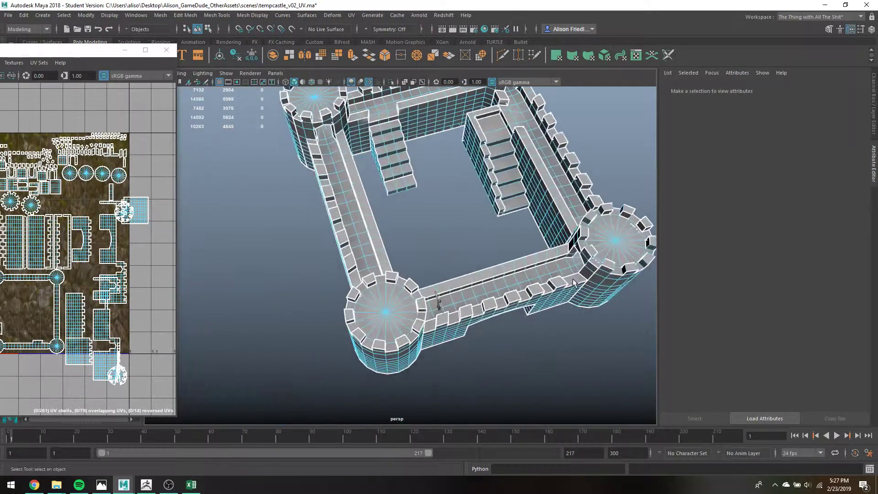
scroll(337, 279, "up", 2)
scroll(337, 279, "up", 3)
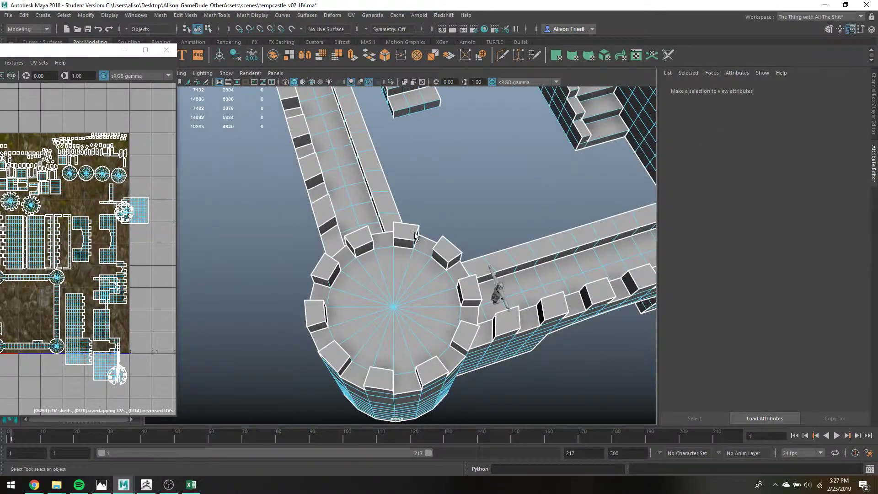
left_click(416, 236)
double_click(374, 378)
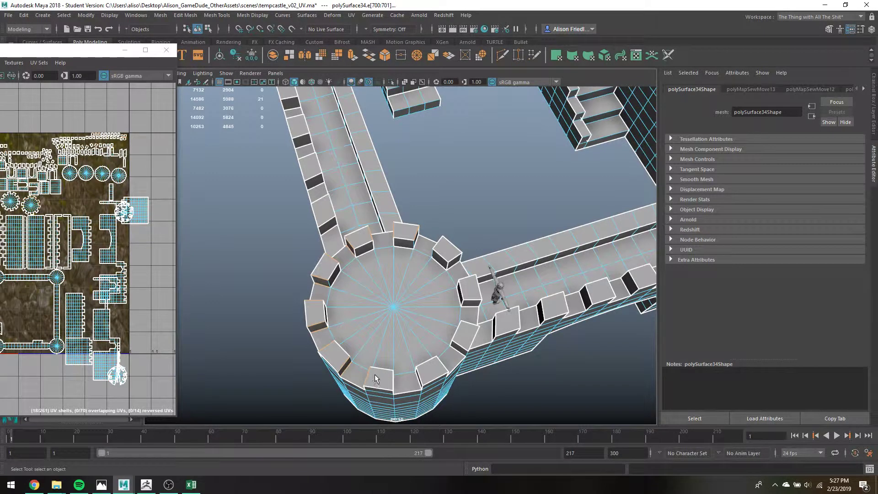
double_click(469, 299, "shift")
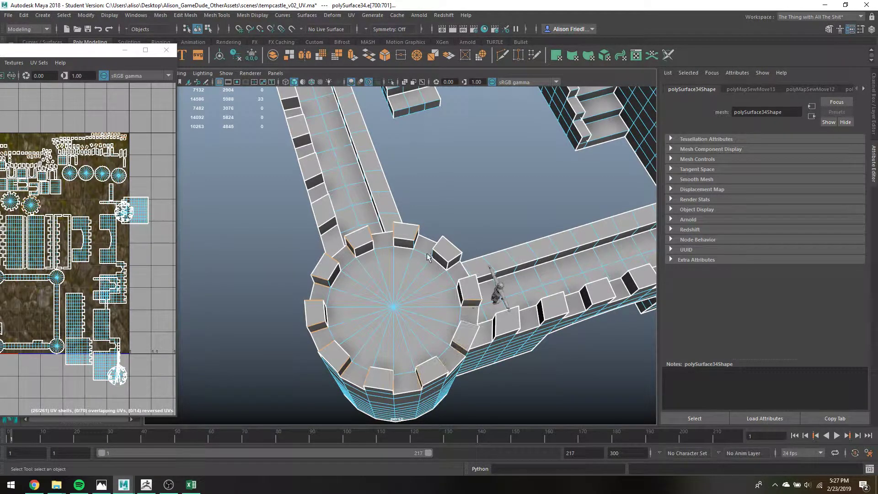
left_click(437, 244, "shift")
left_click_drag(406, 276, 467, 270, "alt")
left_click(446, 206, "shift")
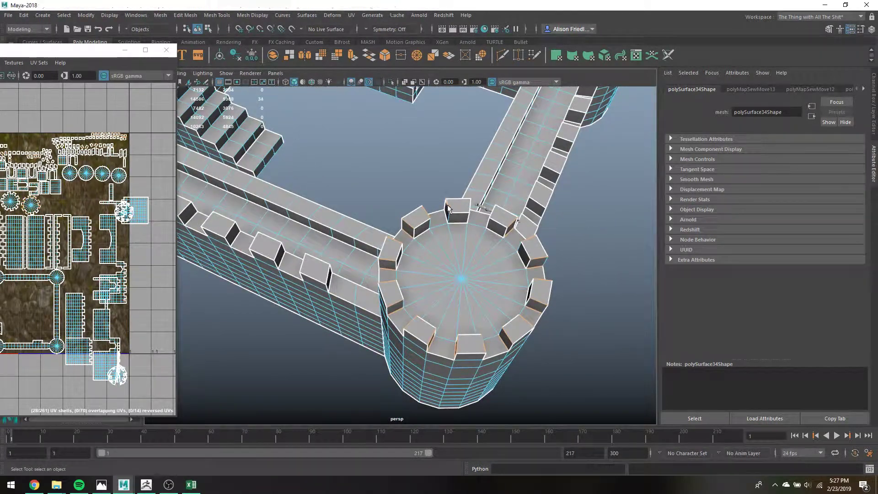
key("ctrl+z")
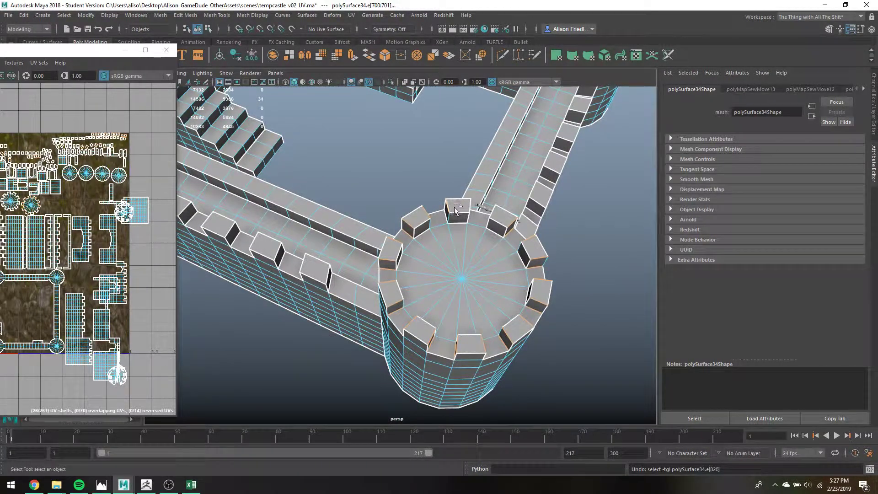
key("ctrl+z")
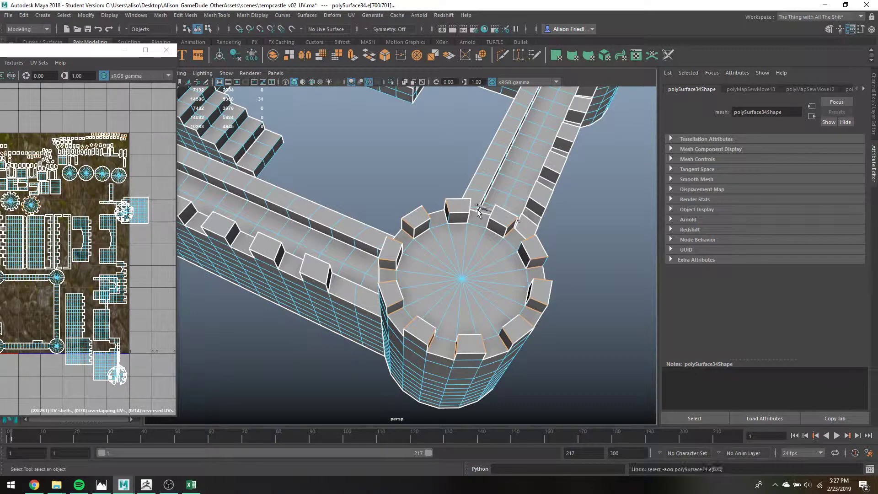
key("ctrl+z")
key("g")
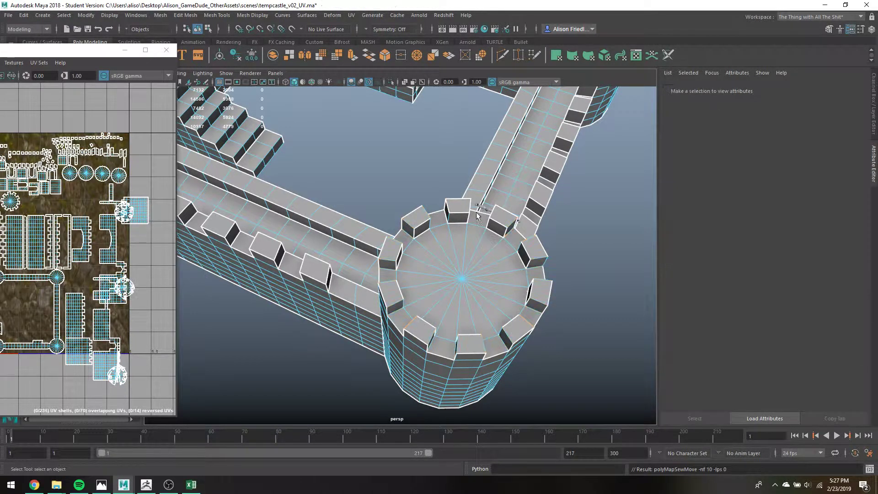
- Move and sew the UVs along the few leftover battlement edges on the third corner tower
left_click(449, 212)
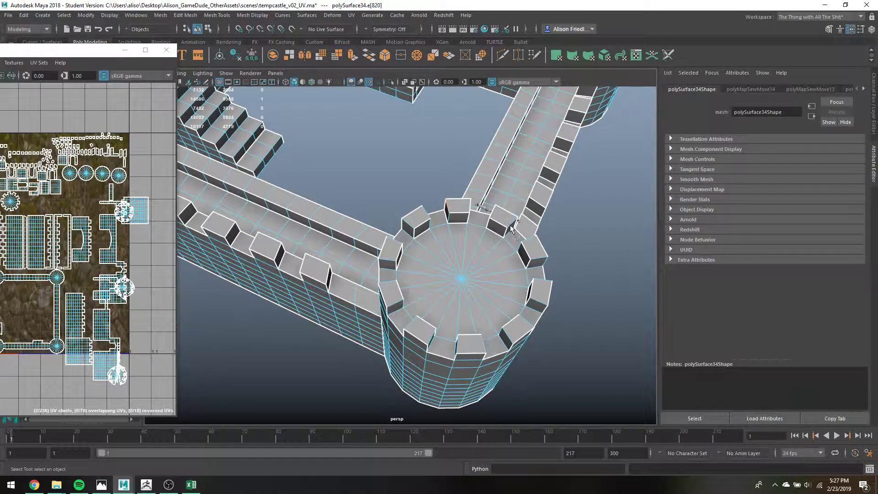
left_click(510, 222, "shift")
key("g")
left_click_drag(453, 223, 372, 220, "alt")
left_click(406, 245)
key("g")
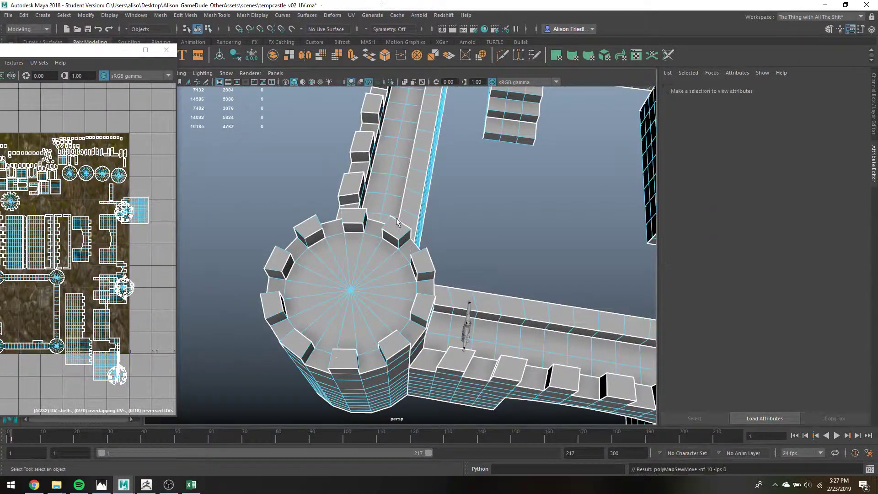
- Move and sew the UVs along the battlement block edges all around the fourth corner tower
scroll(427, 217, "down", 5)
left_click_drag(427, 220, 413, 157, "alt")
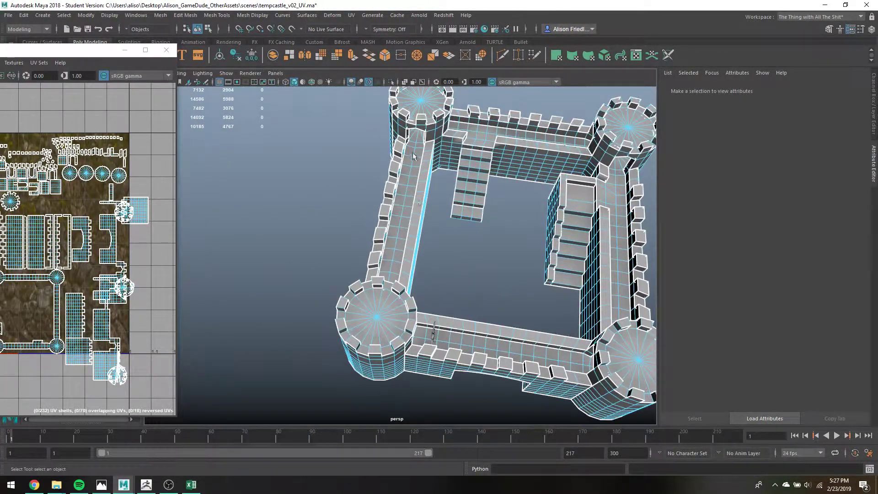
left_click(396, 110)
key("f")
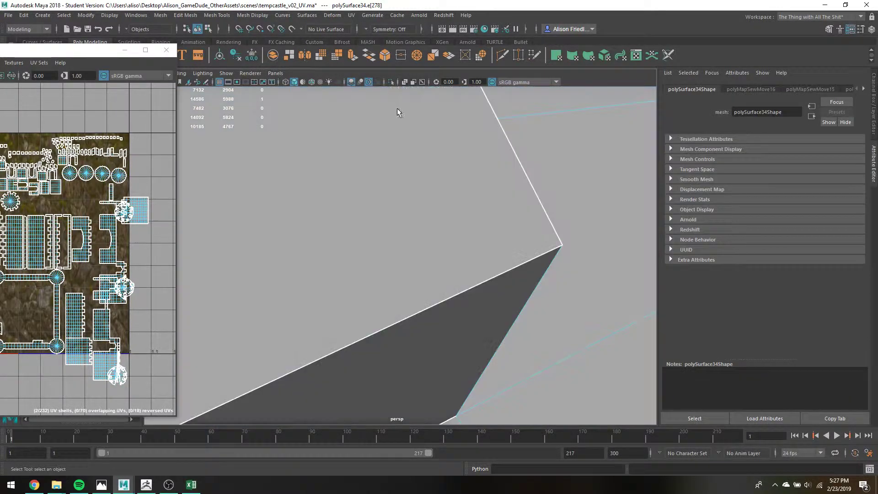
scroll(394, 243, "down", 5)
left_click(392, 265)
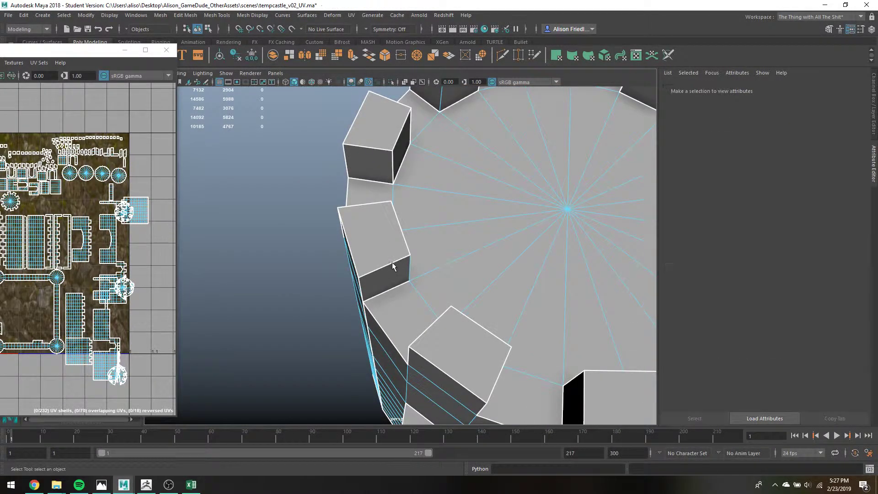
left_click(393, 265)
scroll(567, 283, "down", 5)
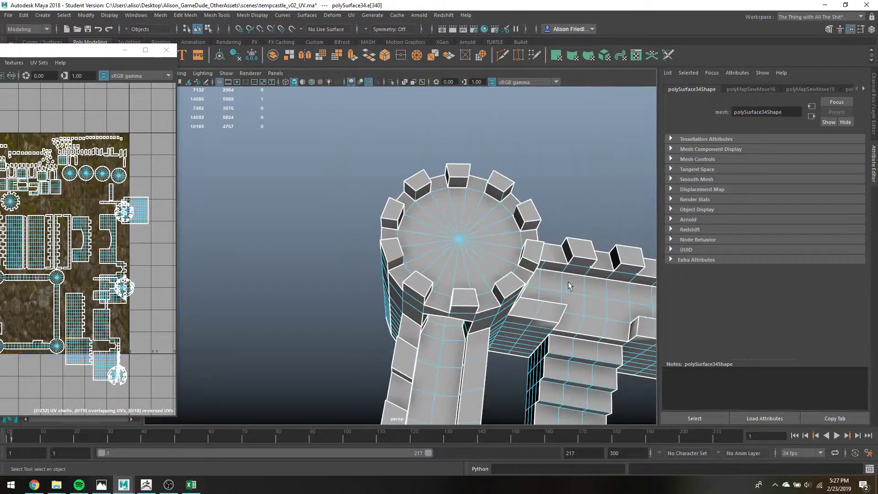
double_click(527, 264)
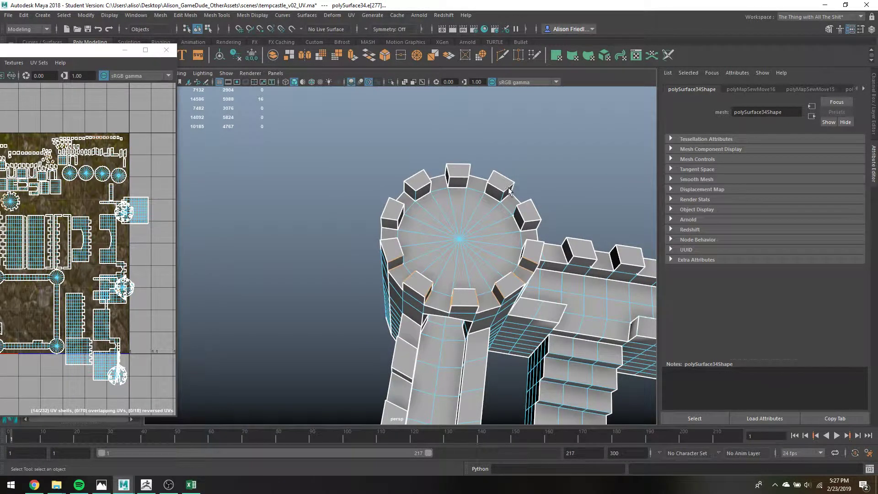
double_click(426, 175, "shift")
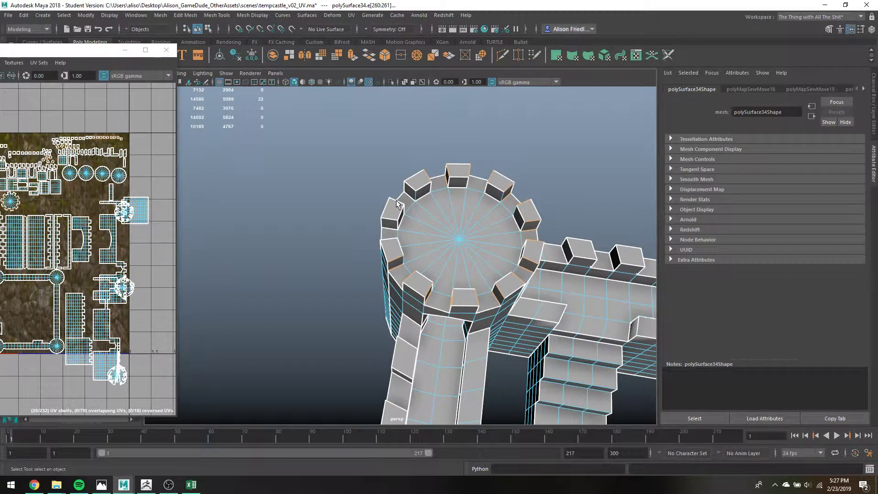
double_click(396, 200, "shift")
double_click(390, 239, "shift")
key("g")
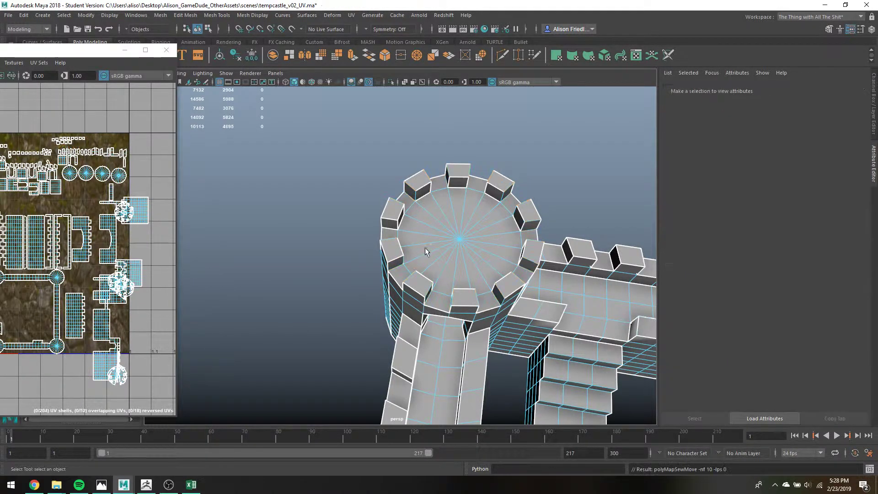
- Move and sew the UVs along the inner base edges where the battlement blocks meet this corner tower's round top
left_click_drag(406, 218, 425, 254, "alt")
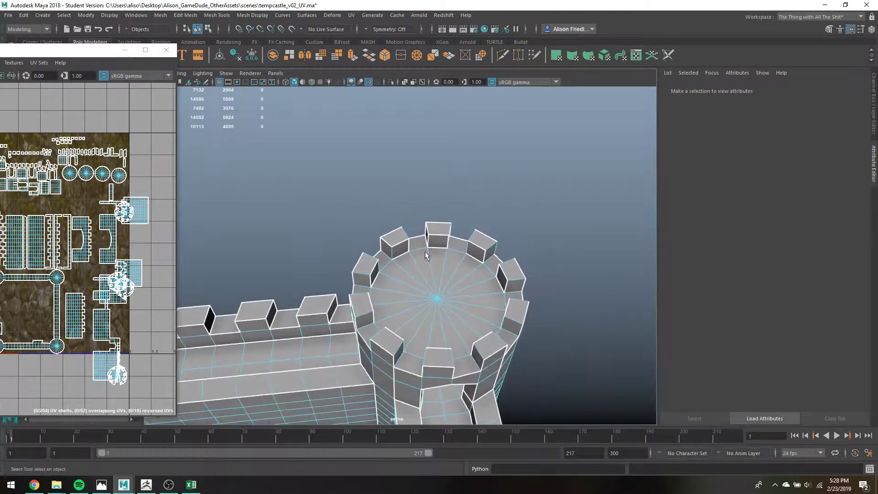
left_click(400, 256)
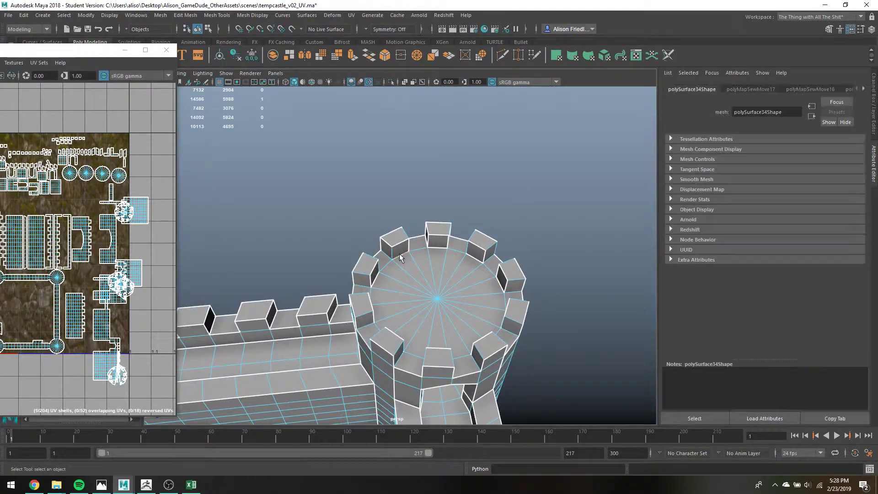
left_click(485, 265, "shift")
left_click_drag(485, 265, 541, 251, "alt")
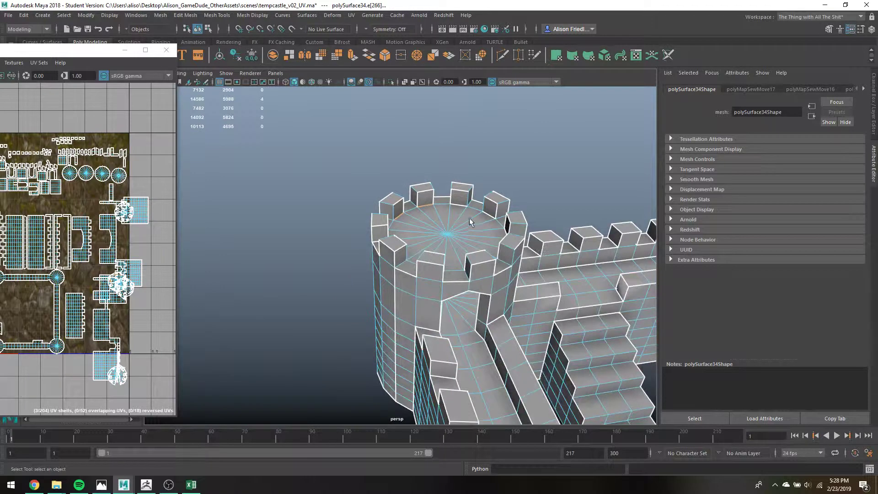
left_click(461, 204, "shift")
left_click(491, 212, "shift")
left_click_drag(458, 231, 518, 246, "alt")
left_click(404, 177, "shift")
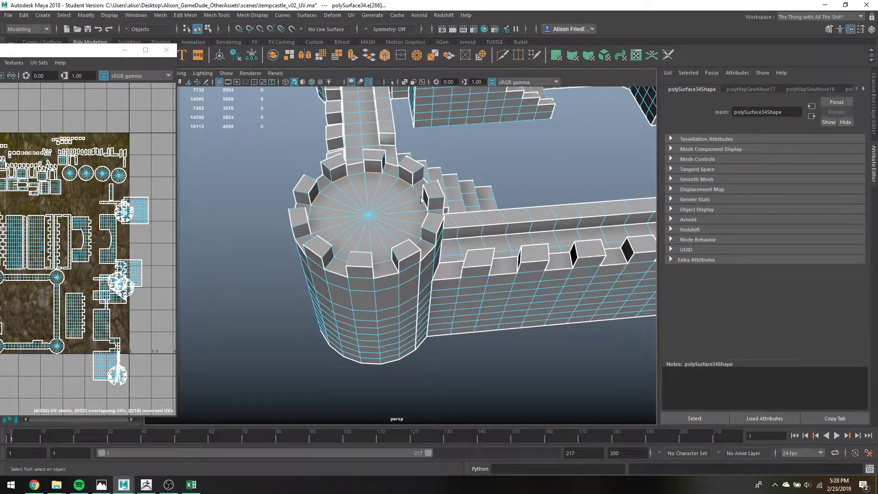
left_click(421, 200, "shift")
left_click_drag(421, 200, 372, 238, "alt")
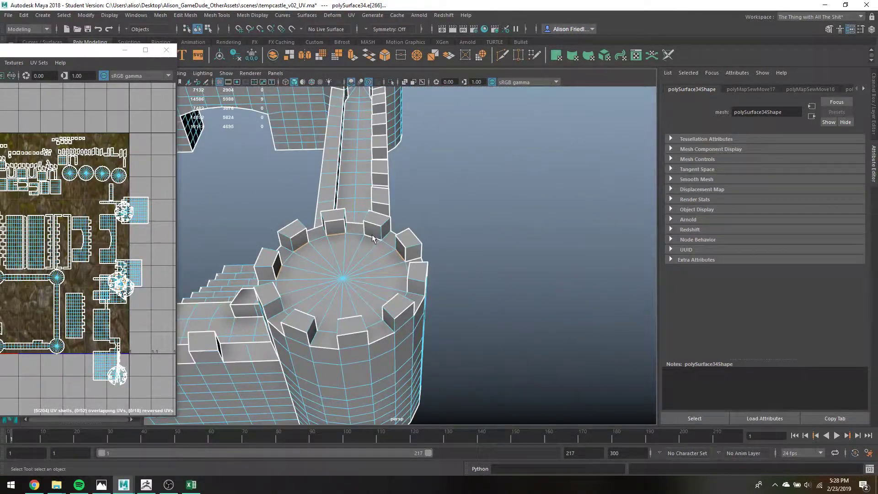
left_click(374, 238, "shift")
key("g")
- Move and sew the UVs along the inner base edges of the battlement blocks on the corner tower beside the small figure
scroll(374, 238, "down", 5)
middle_click_drag(354, 106, 361, 212, "alt")
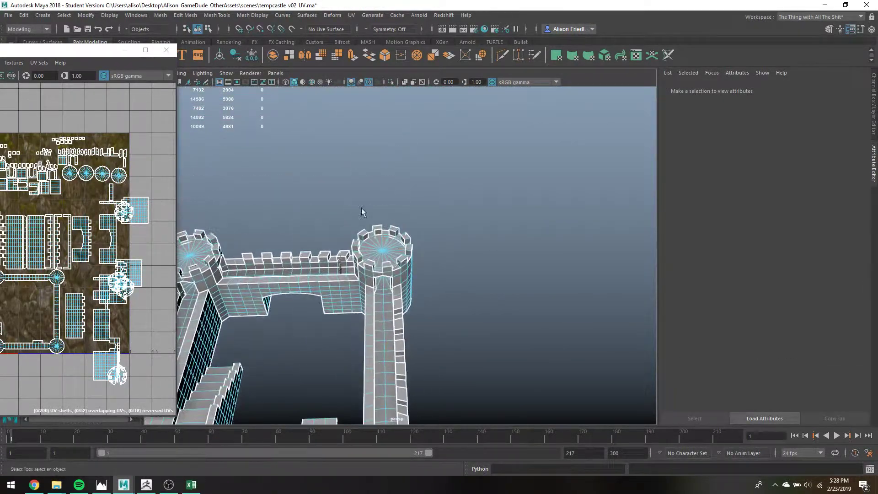
scroll(361, 212, "up", 4)
left_click(350, 211)
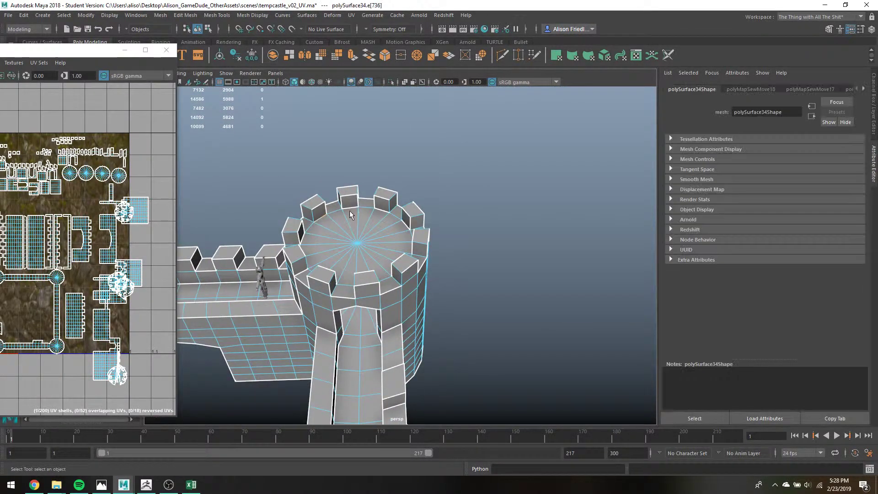
left_click(379, 210, "shift")
left_click(405, 223, "shift")
key("f")
left_click_drag(359, 247, 495, 232, "alt")
scroll(423, 164, "down", 3)
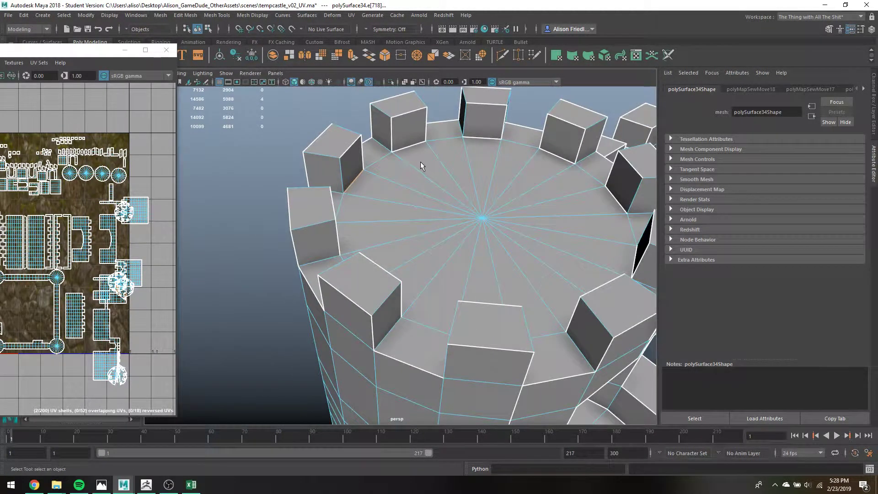
left_click(416, 146, "shift")
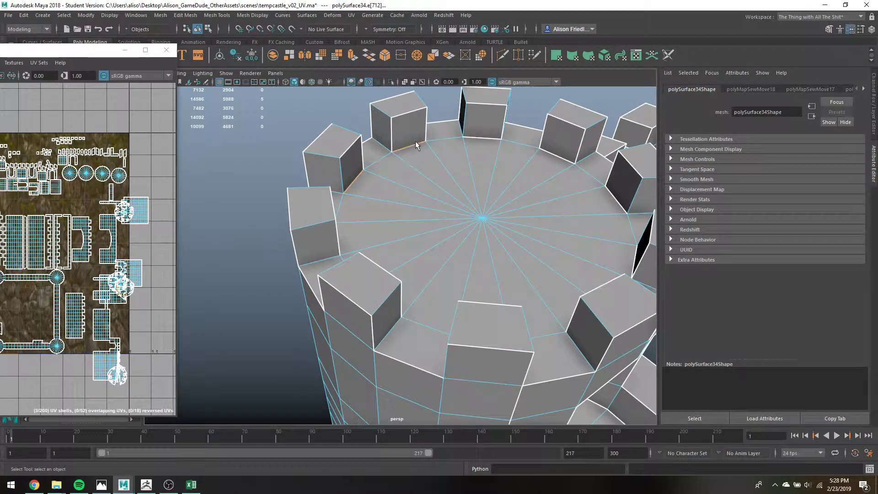
left_click(562, 157, "shift")
left_click(617, 198, "shift")
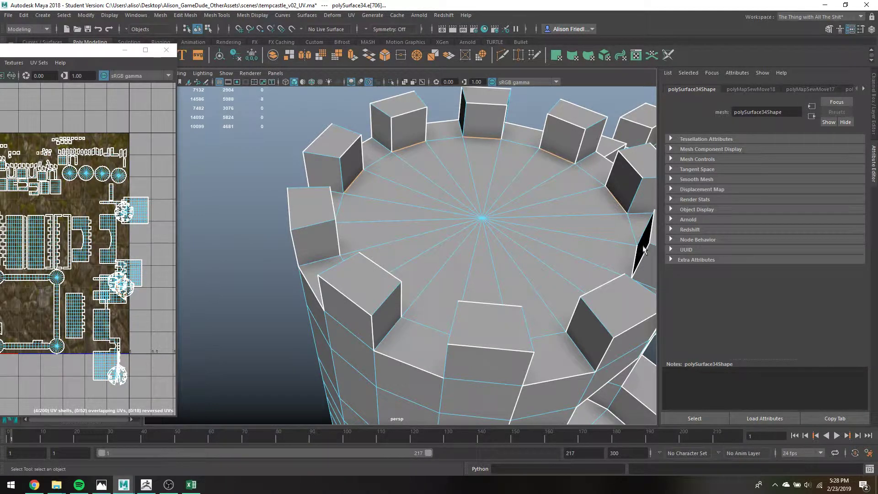
left_click_drag(644, 249, 611, 253, "alt")
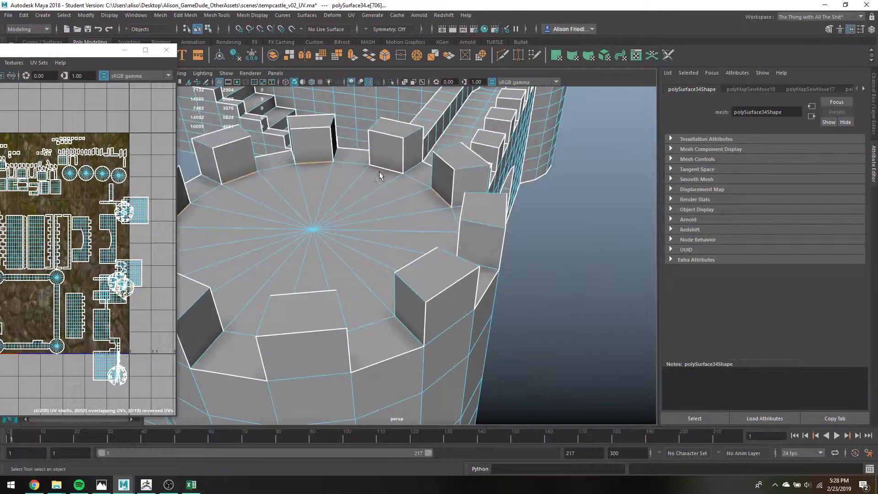
key("g")
- Move and sew the UVs along the battlement blocks' inner base edges on the next corner tower, leaving out the mis-selected floor edge
left_click(470, 163)
scroll(470, 163, "down", 6)
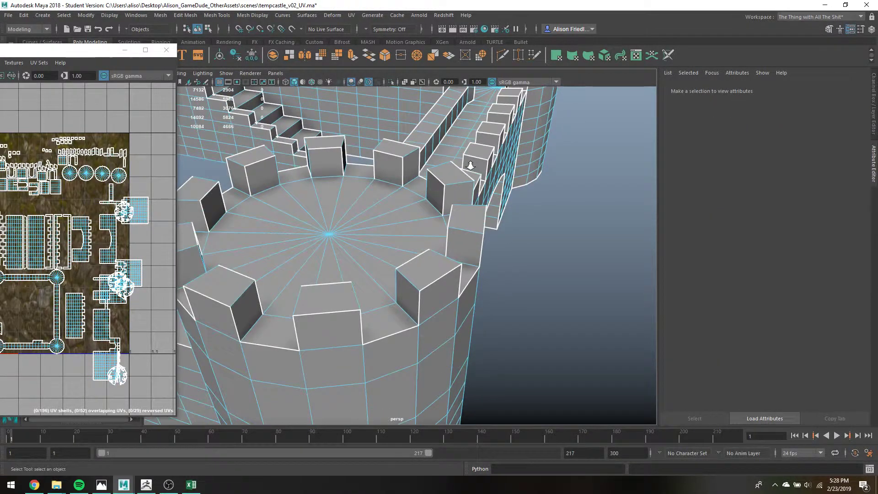
left_click(454, 129)
key("f")
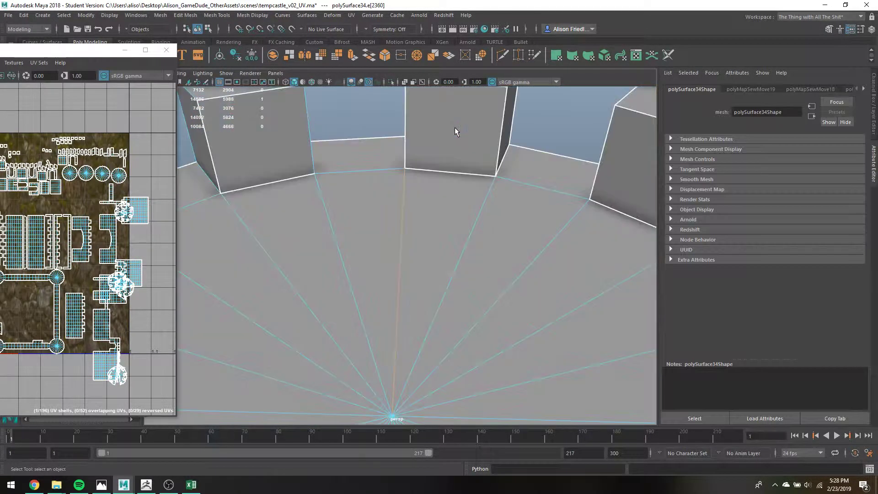
left_click(443, 170)
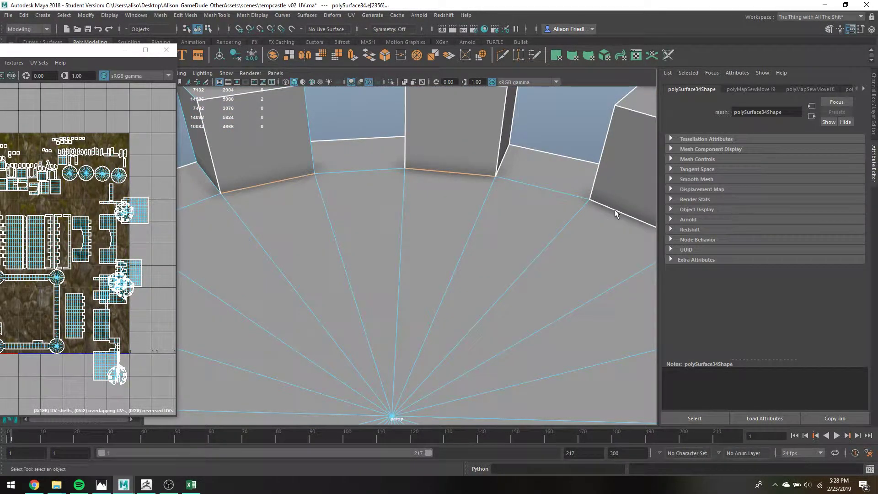
scroll(557, 221, "down", 5)
left_click_drag(502, 259, 490, 213, "alt")
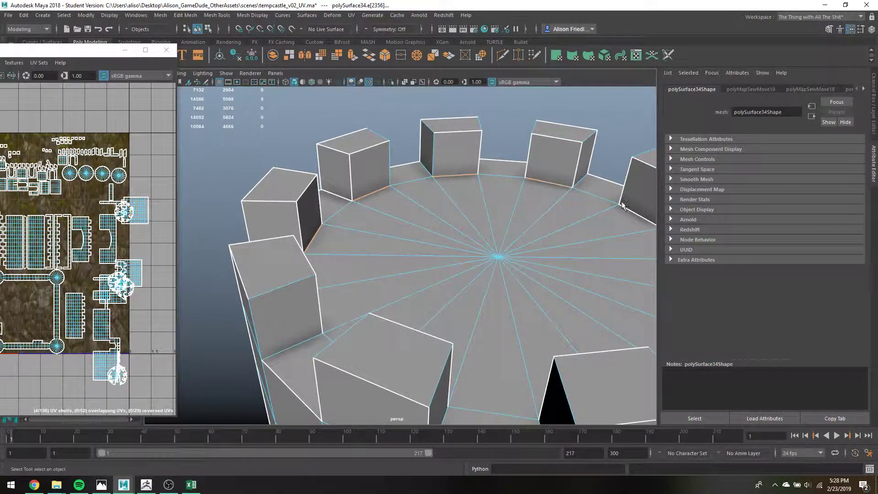
left_click_drag(533, 246, 631, 226, "alt")
left_click_drag(408, 155, 456, 212, "alt")
key("XF86AudioPlay")
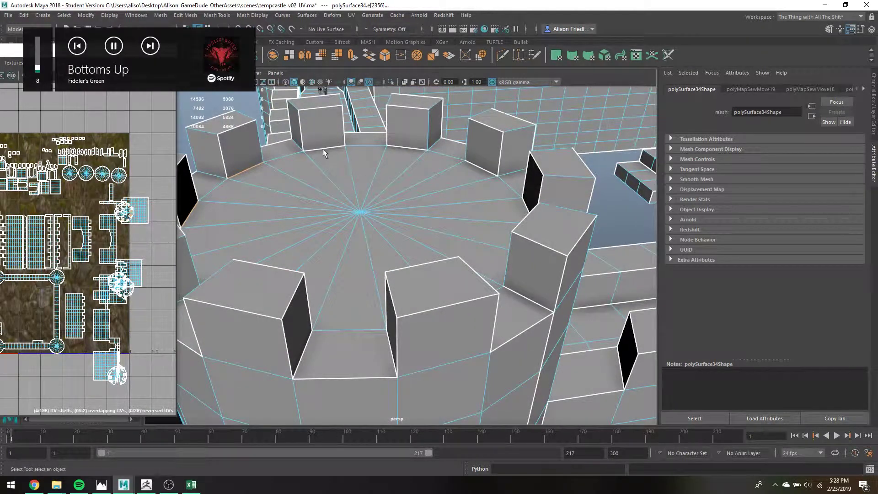
left_click(323, 147, "shift")
left_click(405, 146, "shift")
left_click(490, 172, "shift")
left_click(525, 204, "shift")
left_click_drag(439, 197, 519, 222, "alt")
key("g")
- Move and sew the UVs along the battlement blocks' inner base edges on the last corner tower, including the one missed edge
left_click(359, 233)
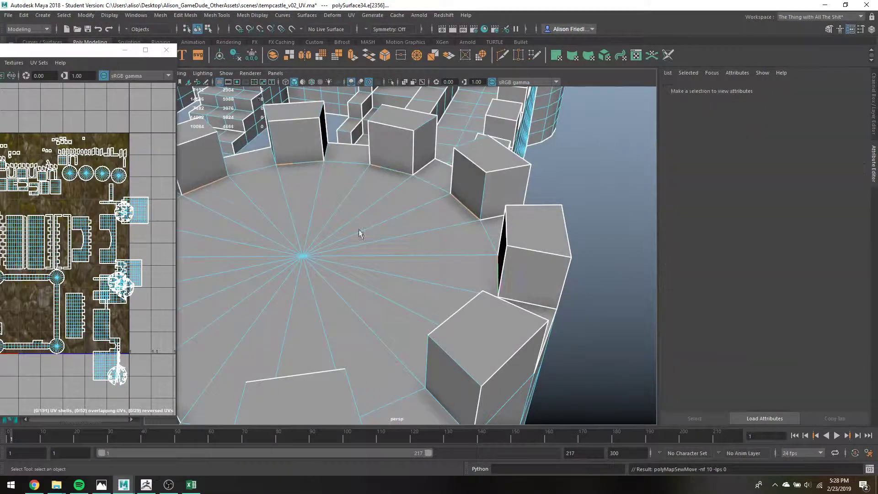
right_click_drag(359, 230, 313, 253, "alt")
left_click_drag(314, 254, 518, 297, "alt")
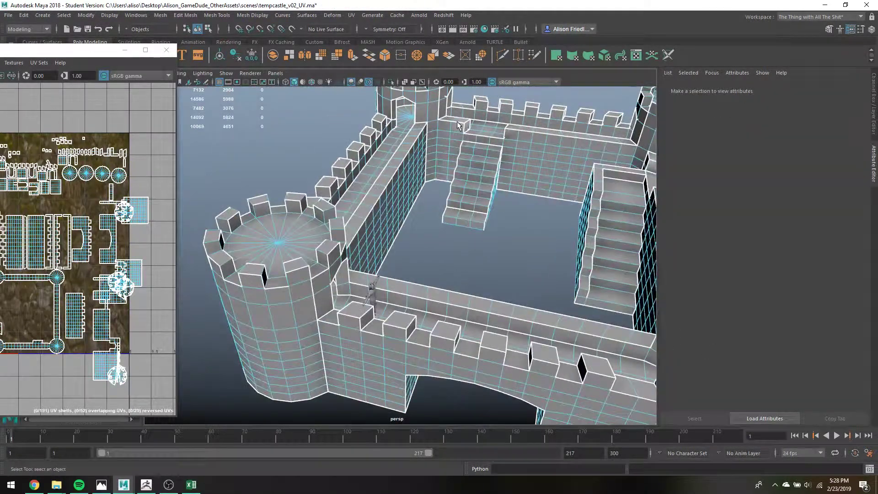
middle_click_drag(457, 123, 399, 228, "alt")
middle_click_drag(550, 167, 209, 188, "alt")
left_click(460, 155)
key("f")
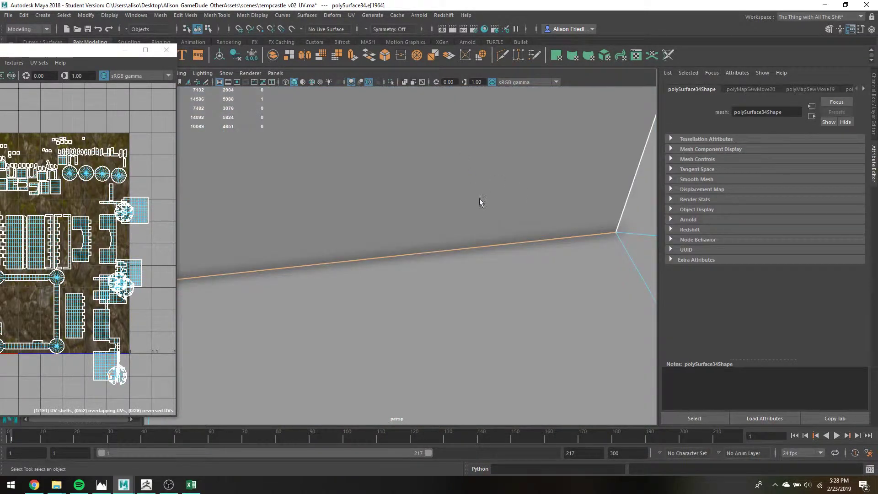
scroll(457, 219, "down", 6)
left_click(478, 259, "shift")
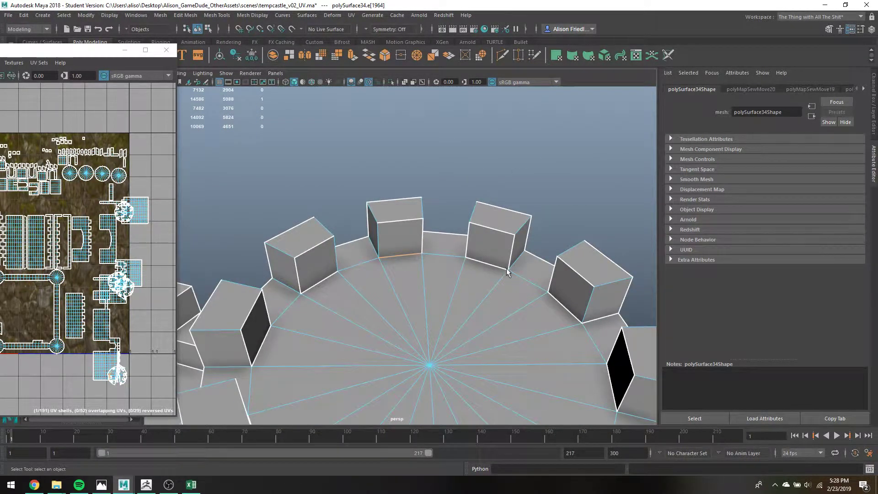
left_click_drag(539, 326, 502, 252, "alt")
left_click(497, 197, "shift")
left_click(578, 208, "shift")
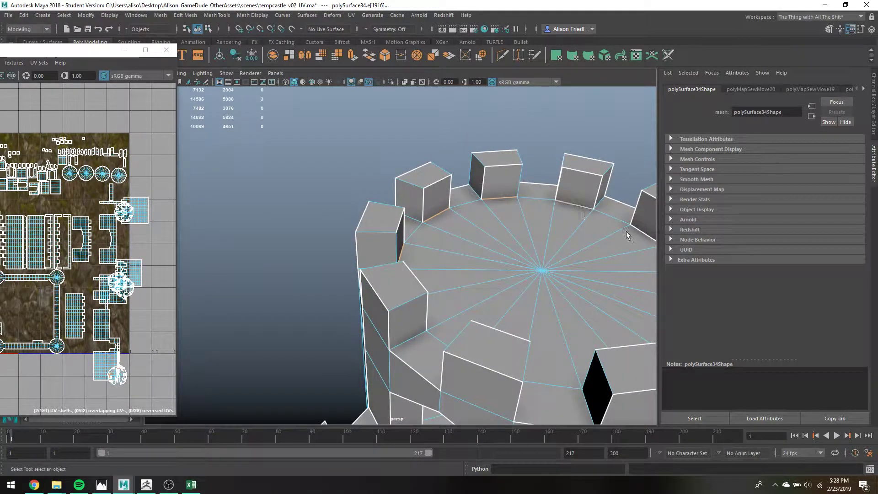
left_click(639, 231, "shift")
left_click_drag(469, 259, 612, 267, "alt")
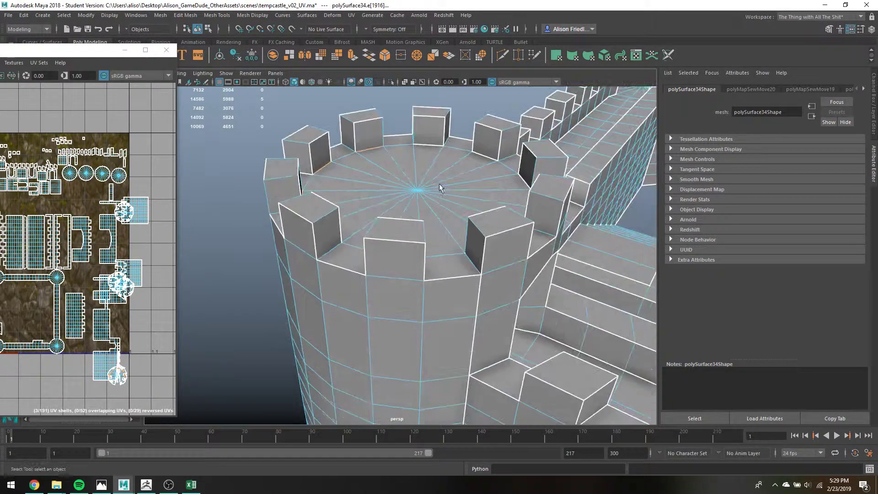
left_click(430, 144, "shift")
left_click(484, 156, "shift")
left_click(524, 180, "shift")
left_click_drag(416, 199, 451, 218, "alt")
left_click(332, 232)
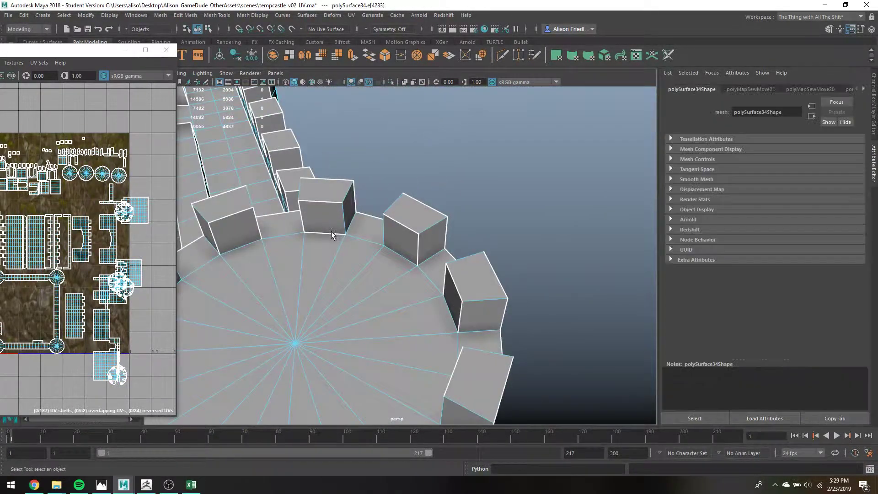
key("g")
- Move and sew the UVs along the edge loop crossing the battlement blocks of the stair-side wall, leaving out the edge by the tower
scroll(332, 235, "down", 4)
left_click_drag(332, 235, 240, 179, "alt")
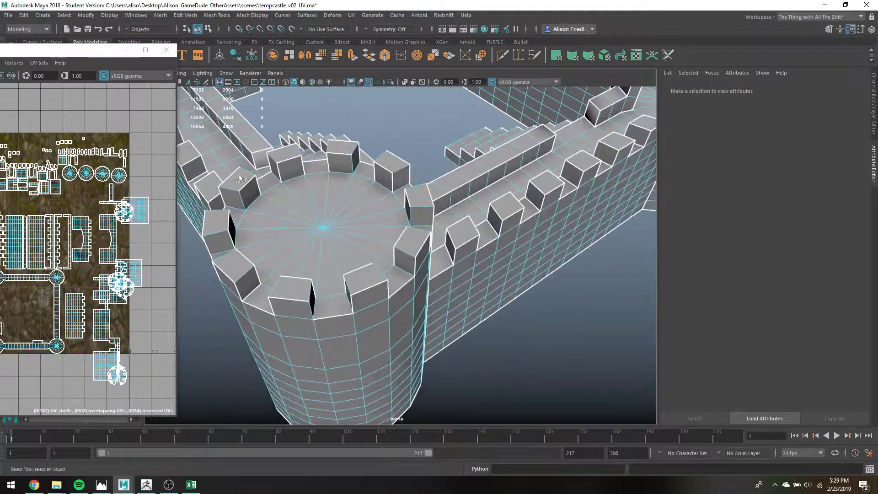
left_click_drag(452, 199, 345, 196, "alt")
left_click(275, 249)
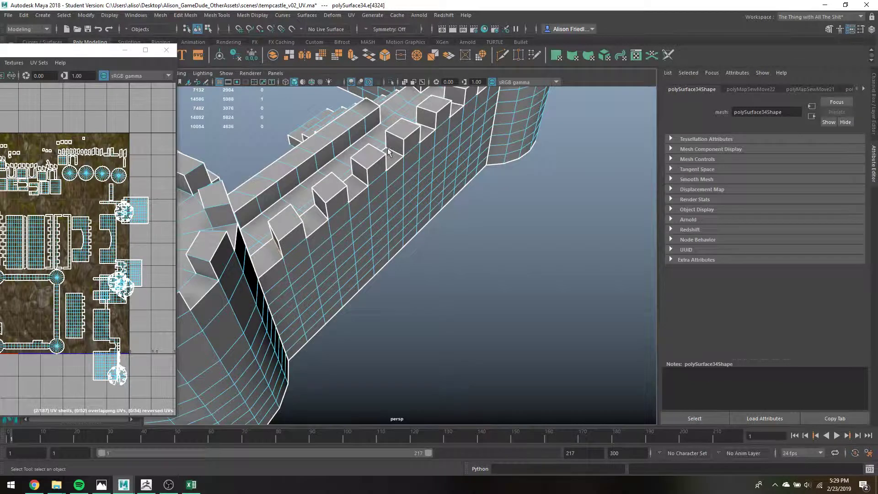
left_click_drag(388, 151, 333, 183, "alt")
double_click(371, 161)
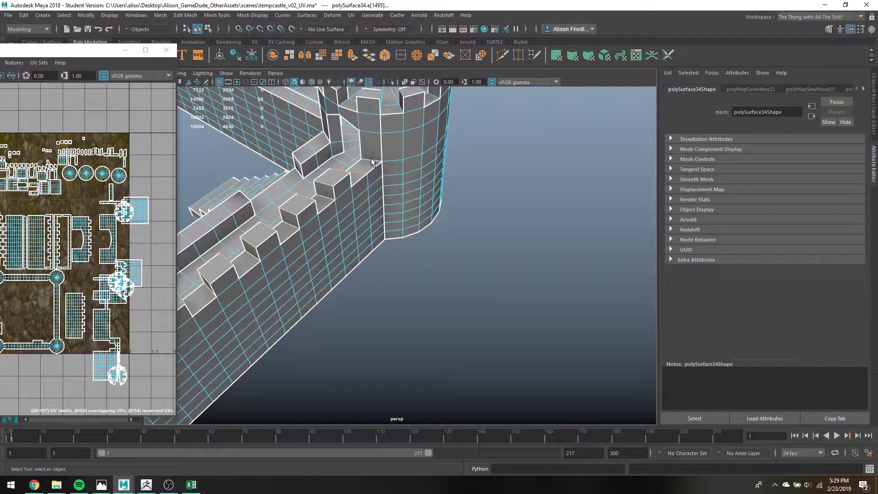
key("ctrl+z")
double_click(370, 159)
left_click(373, 160, "ctrl")
key("g")
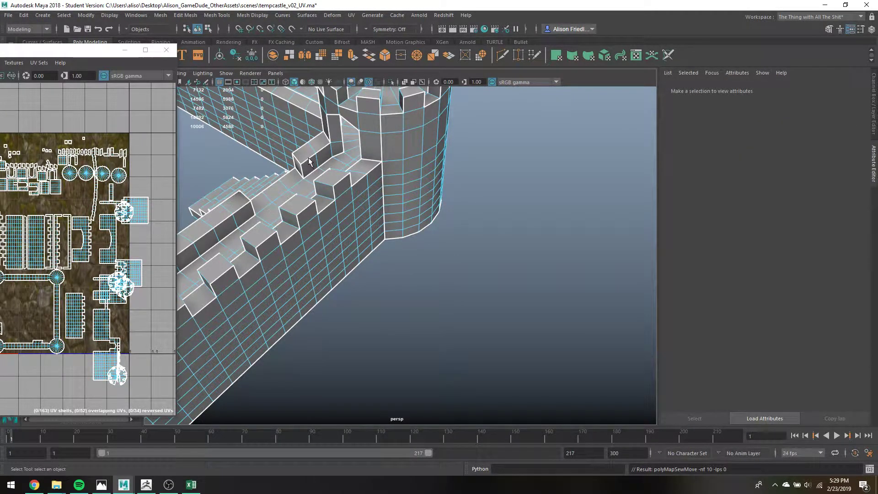
- Move and sew the UVs along the edge loop crossing the battlement blocks of the adjoining straight wall without an arch
scroll(261, 173, "down", 4)
middle_click_drag(292, 175, 340, 224, "alt")
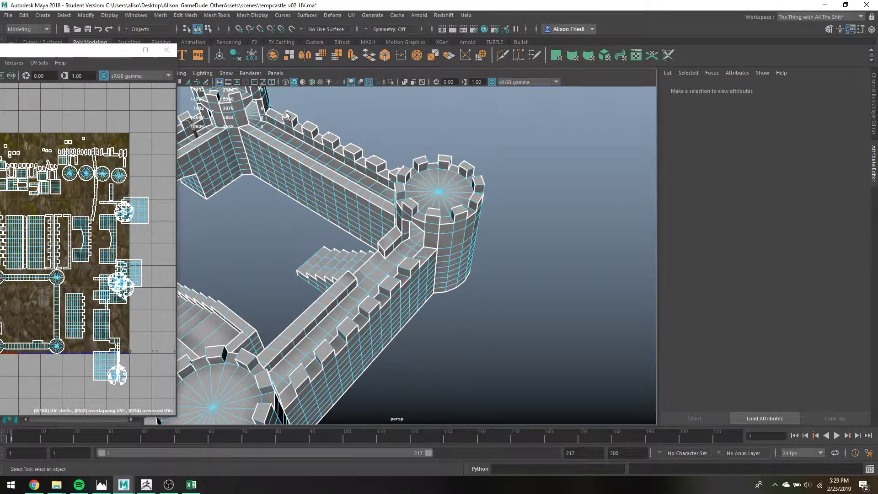
left_click(286, 112)
key("f")
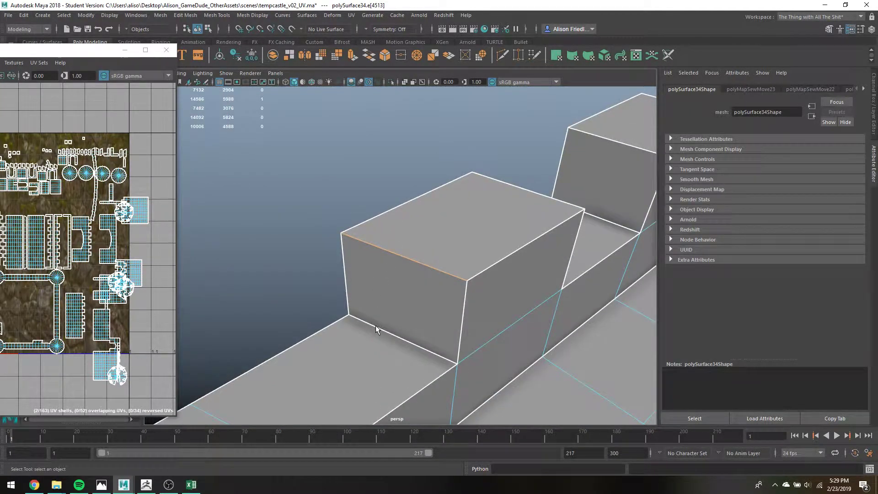
left_click(375, 325)
scroll(440, 245, "down", 8)
left_click_drag(441, 245, 297, 311, "alt")
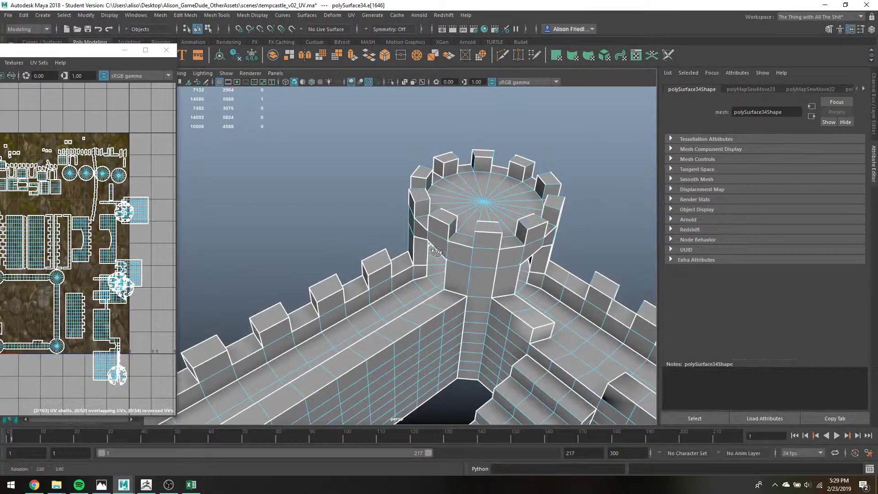
left_click_drag(437, 251, 442, 257, "alt")
double_click(466, 255)
key("g")
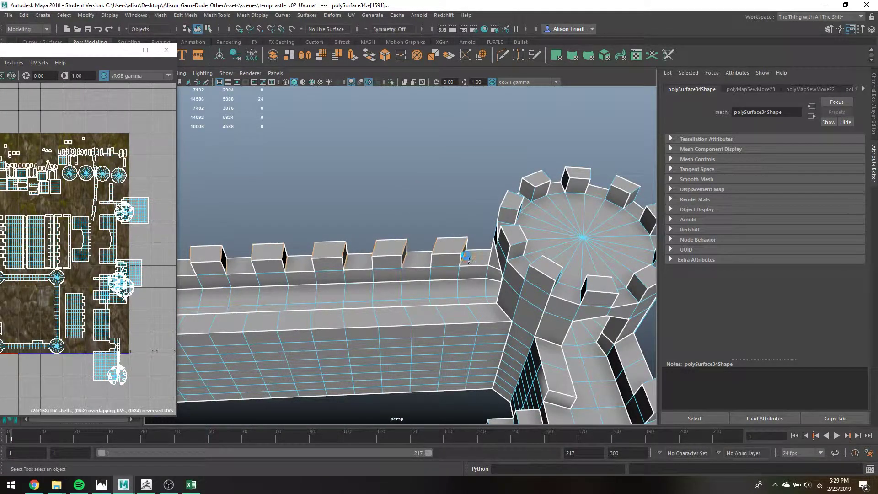
- Move and sew the UVs along the edge loop crossing the battlement blocks of the arched wall with the small figure
right_click_drag(397, 288, 295, 319, "alt")
middle_click_drag(295, 320, 342, 272, "alt")
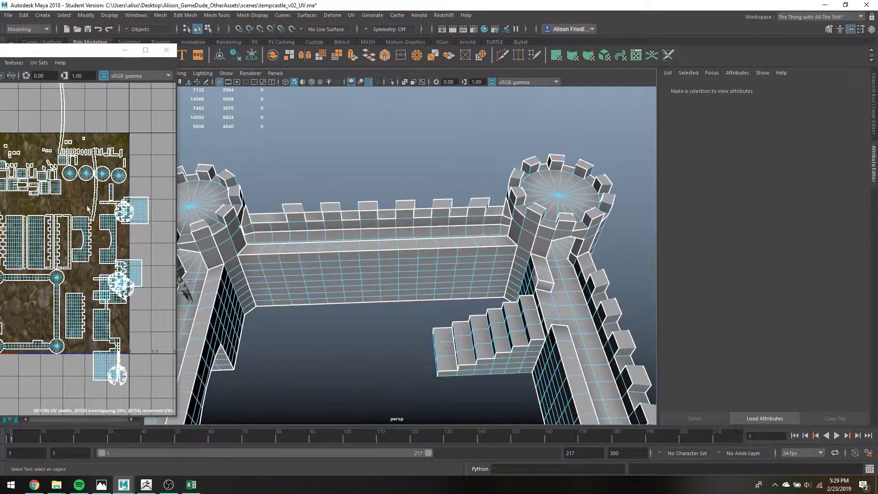
middle_click_drag(402, 316, 498, 240, "alt")
right_click_drag(441, 229, 298, 199, "alt")
left_click_drag(287, 321, 279, 356, "alt")
left_click(278, 357)
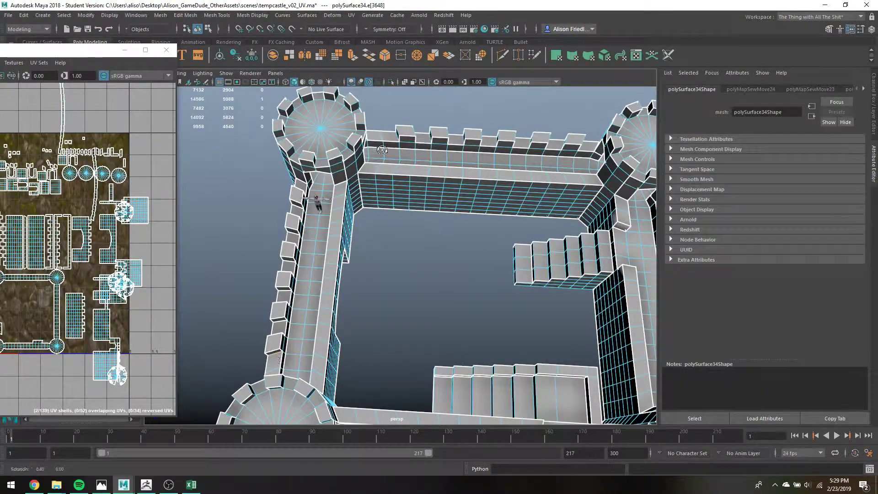
left_click_drag(382, 150, 507, 207, "alt")
left_click(510, 214)
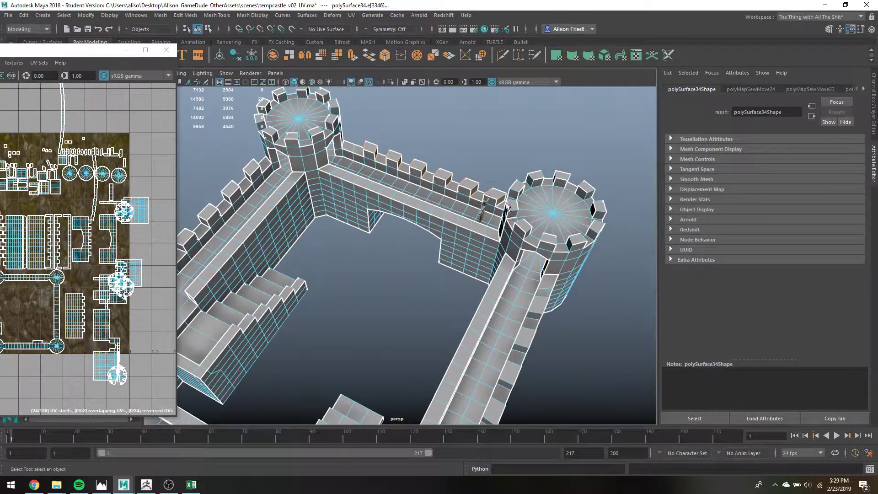
key("g")
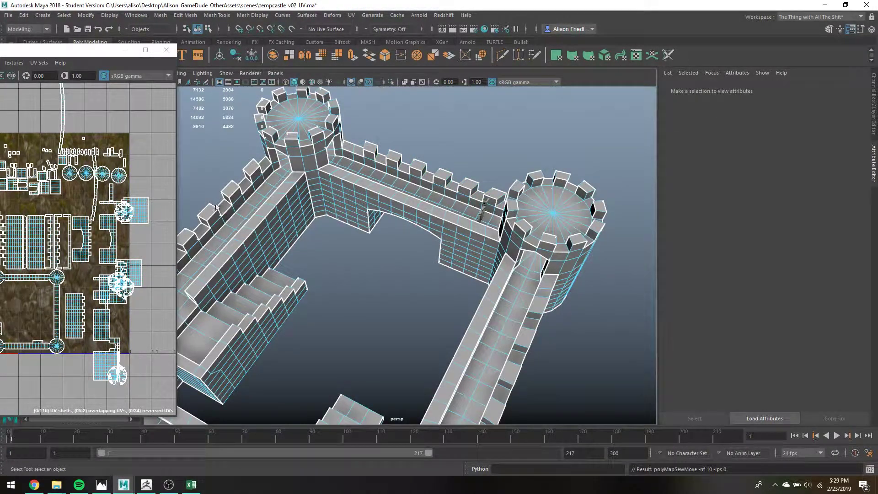
- Move and sew the UVs along the edge loop crossing the battlement blocks of the remaining wall behind the staircase
left_click_drag(268, 218, 452, 228, "alt")
left_click(242, 272)
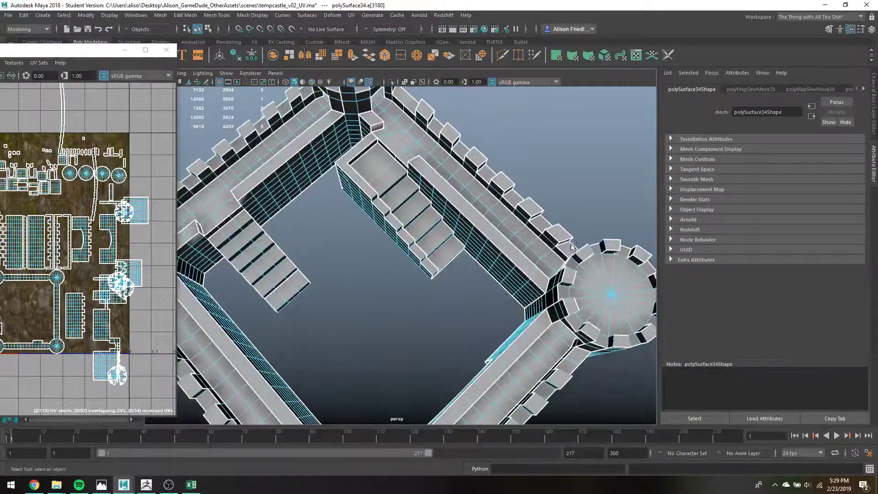
key("g")
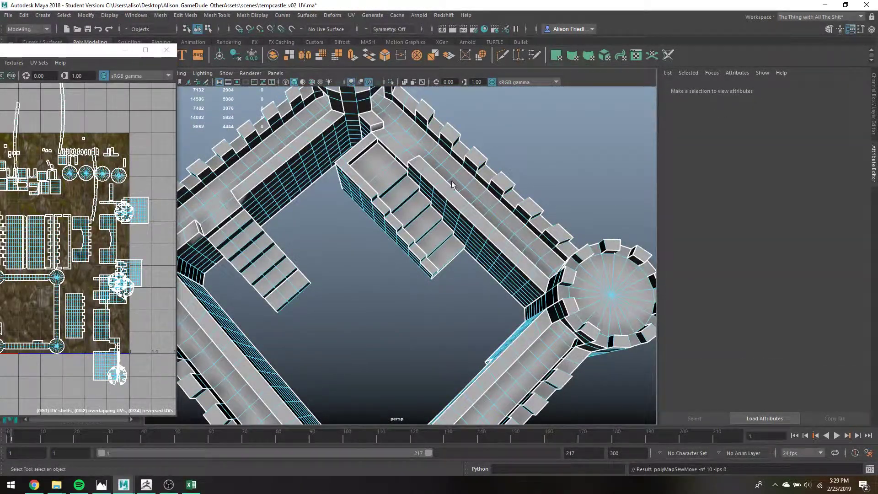
- Move and sew the UVs along the top end edges of the two inner parapet pieces flanking the first staircase landing
left_click(202, 225)
key("f")
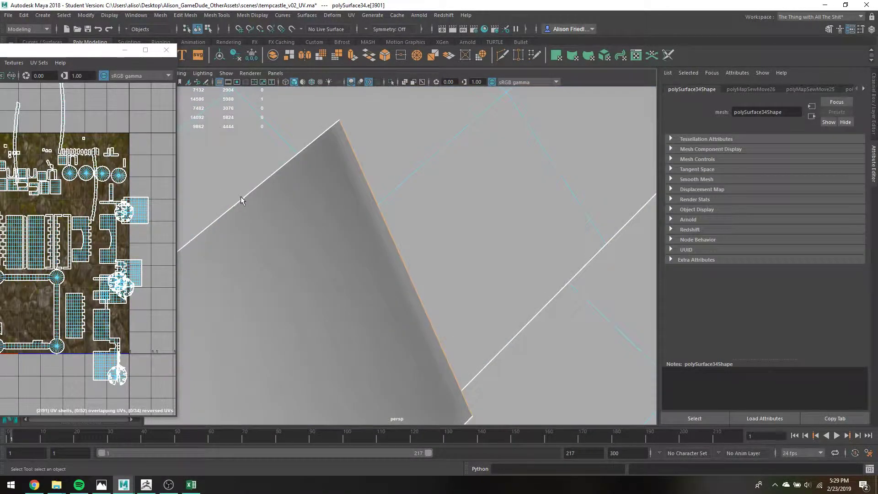
scroll(343, 208, "down", 10)
key("g")
left_click_drag(423, 229, 459, 209, "alt")
left_click(461, 213)
key("g")
scroll(466, 212, "down", 2)
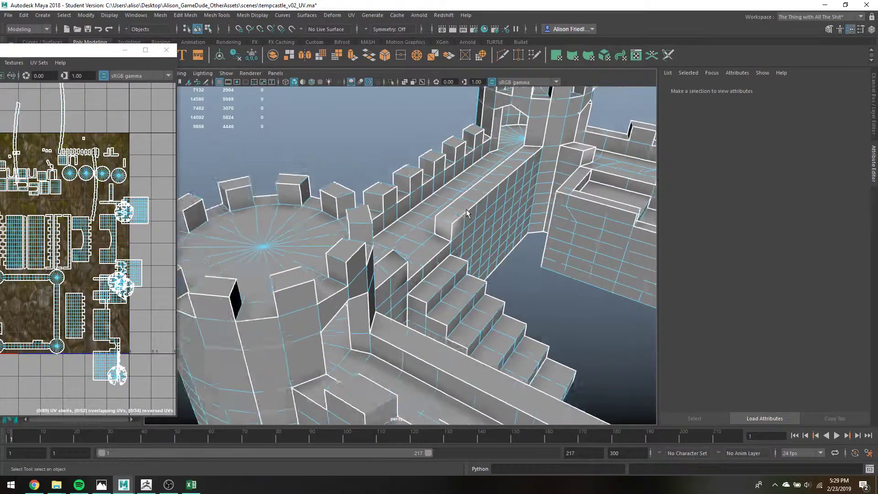
- Move and sew the UVs along the top end edges of the small block by the tower doorway and the parapet at the other landing
scroll(466, 212, "down", 3)
left_click_drag(459, 243, 394, 189, "alt")
left_click_drag(458, 181, 404, 207, "alt")
left_click(390, 197)
key("f")
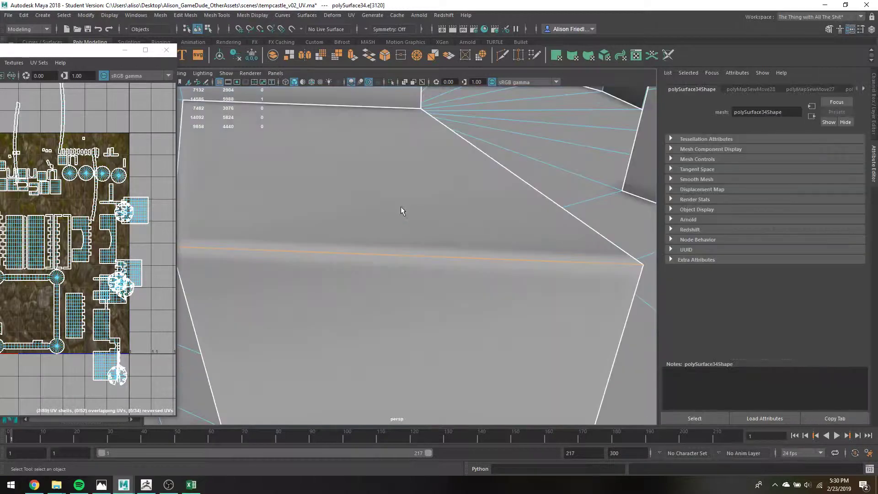
scroll(417, 196, "down", 5)
left_click(405, 276)
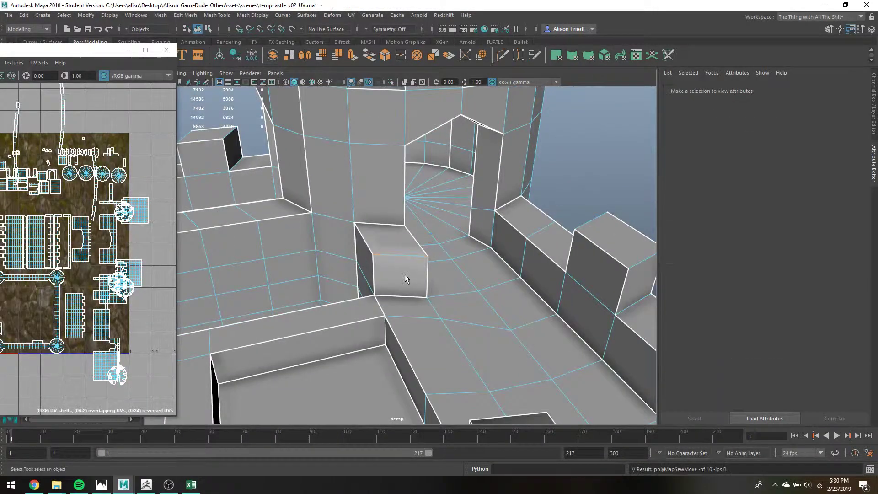
left_click_drag(405, 276, 530, 255, "alt")
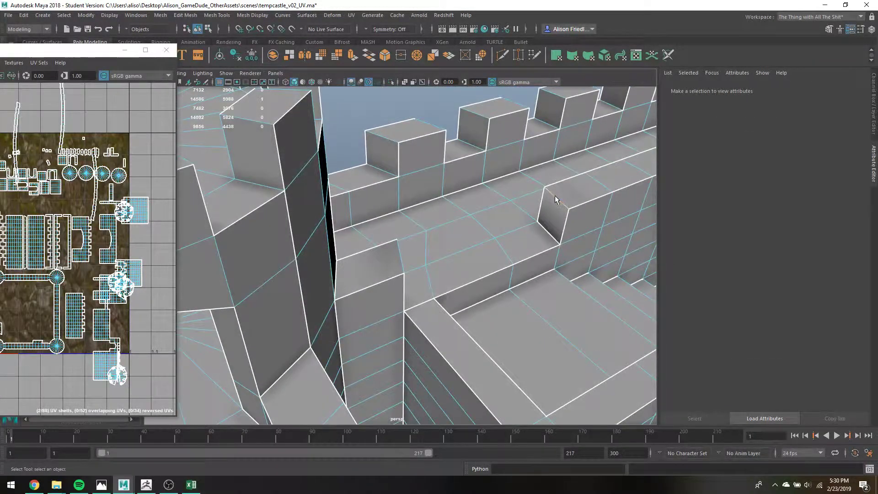
key("g")
scroll(133, 213, "down", 1)
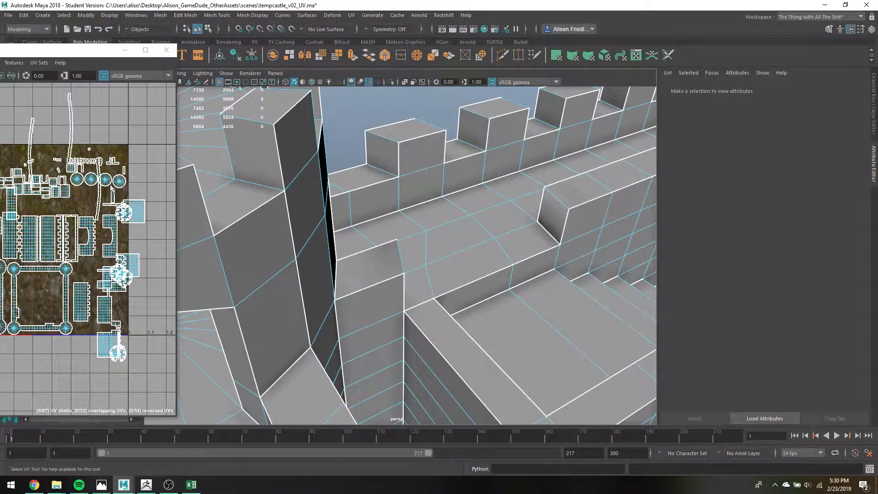
- Select small stray shells in the UV layout and examine where they belong on the castle
left_click_drag(62, 162, 53, 157)
key("f")
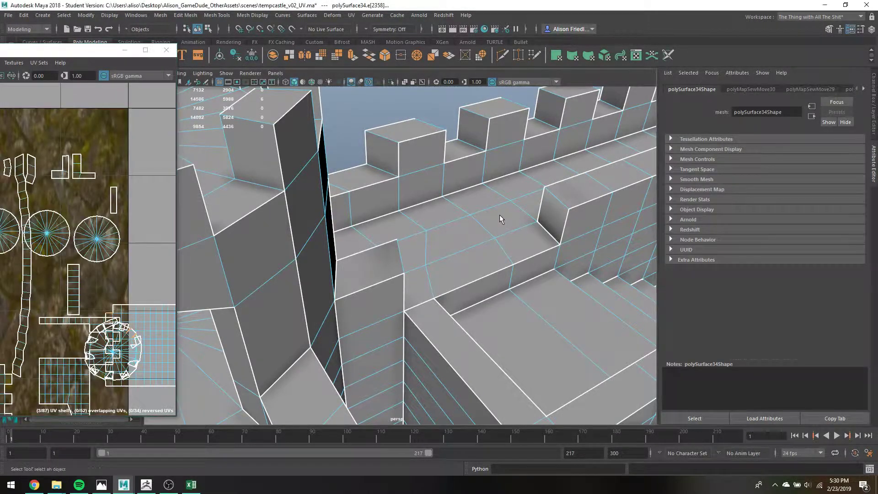
key("f")
scroll(494, 212, "down", 10)
middle_click_drag(489, 300, 483, 183, "alt")
left_click_drag(484, 183, 441, 197, "alt")
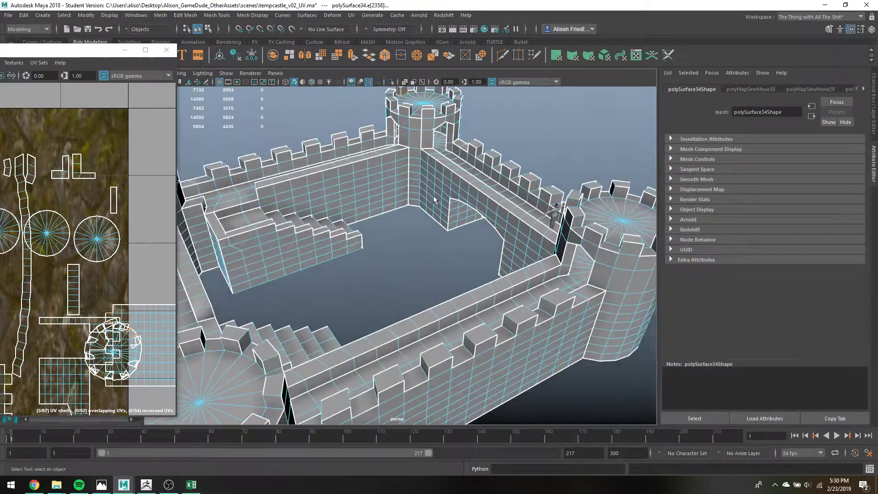
- Move and sew the UVs along the two upper corner edges inside the tower doorway at the end of the walkway
left_click_drag(549, 218, 445, 171, "alt")
scroll(445, 171, "up", 8)
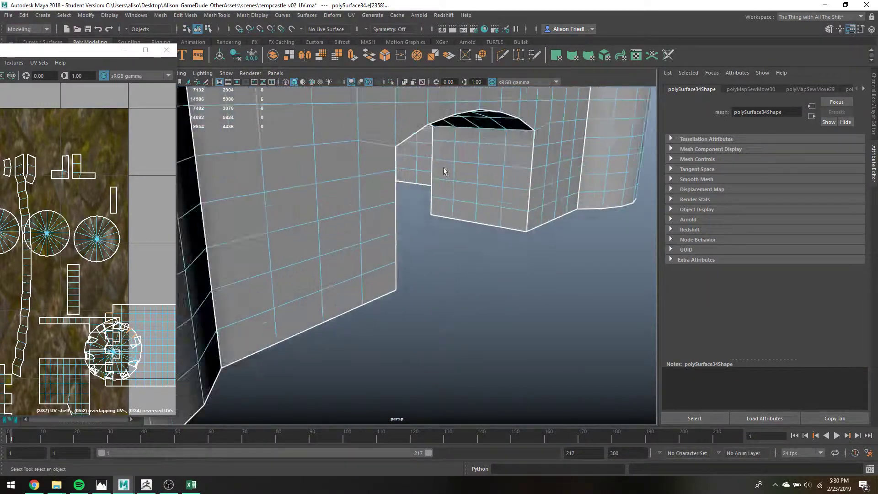
middle_click_drag(445, 171, 430, 249, "alt")
scroll(431, 247, "up", 5)
left_click_drag(431, 207, 470, 186, "alt")
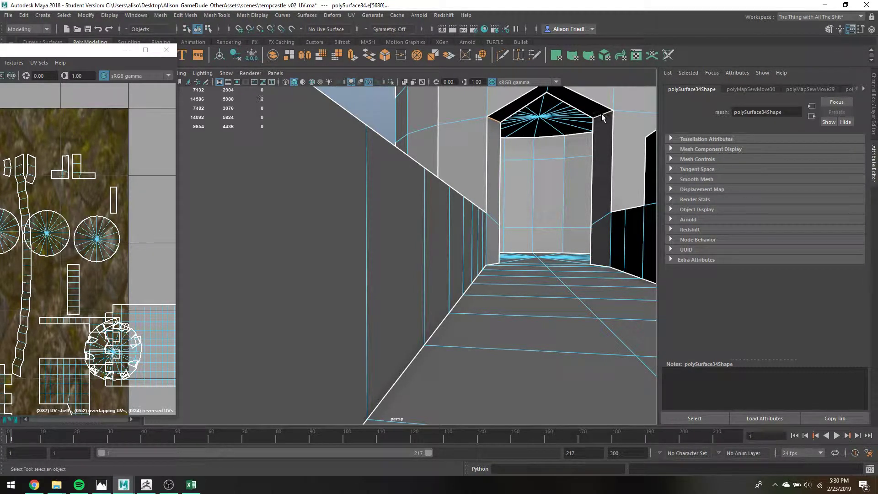
left_click_drag(561, 139, 319, 144, "alt")
scroll(335, 257, "down", 6)
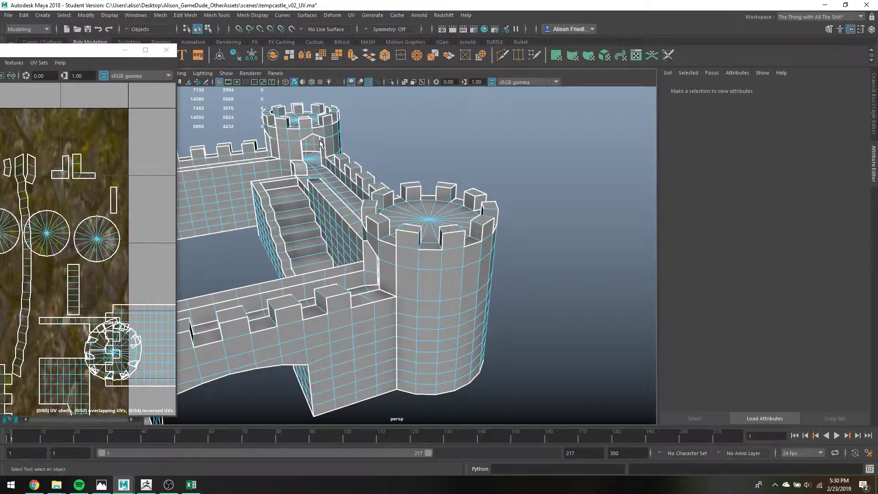
- Move and sew the UVs along the two upper corner edges inside the next tower's pointed doorway
scroll(425, 240, "up", 8)
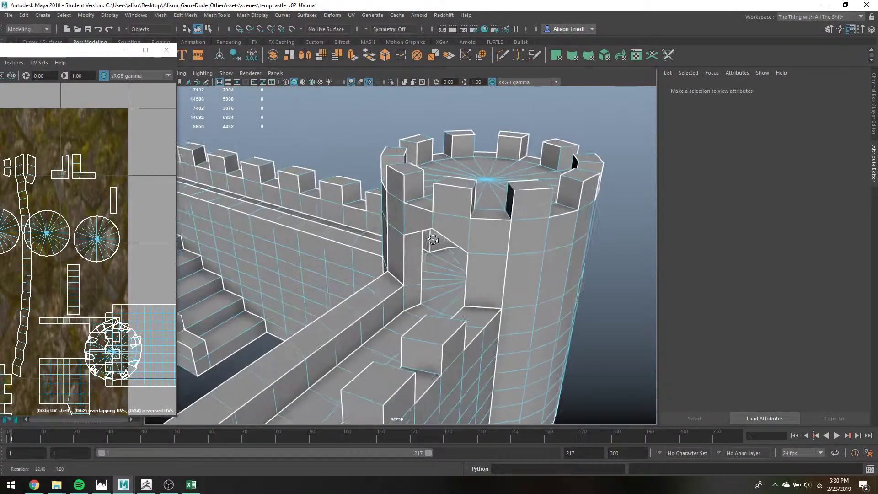
left_click(426, 222)
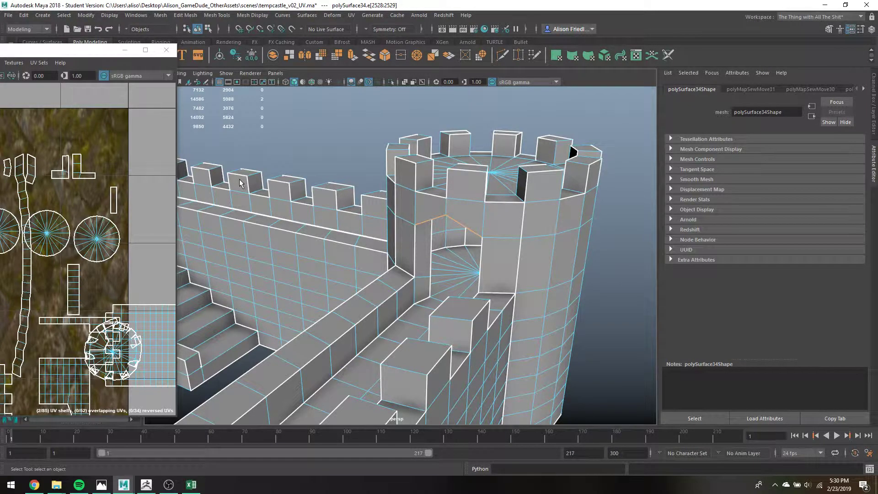
scroll(141, 153, "down", 1)
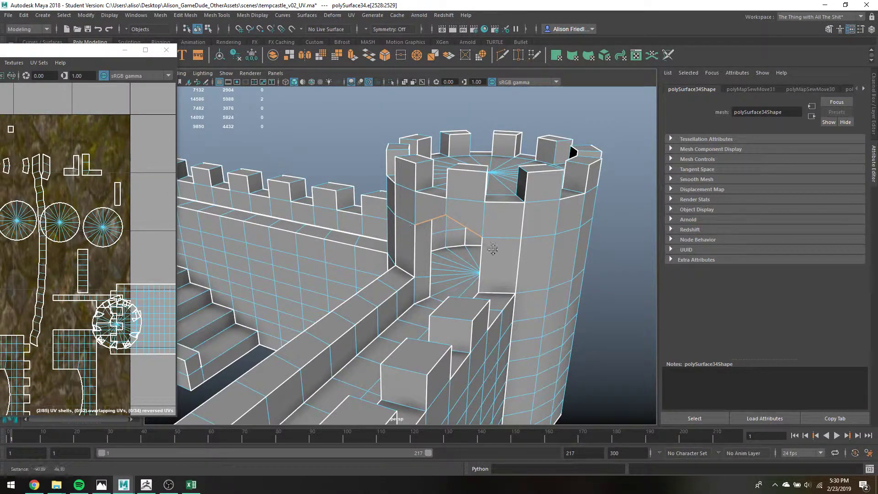
middle_click_drag(335, 191, 438, 230, "alt")
left_click_drag(438, 230, 341, 216, "alt")
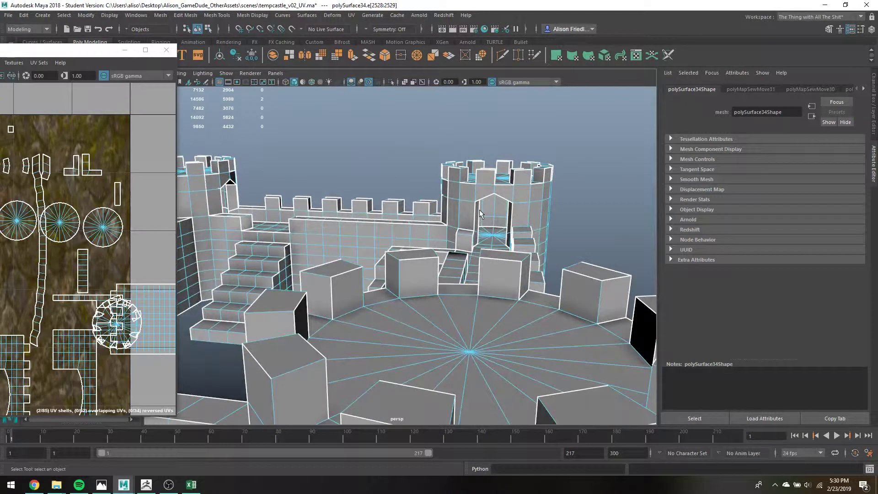
left_click(479, 211)
key("f")
left_click_drag(490, 226, 447, 178, "alt")
left_click(388, 155)
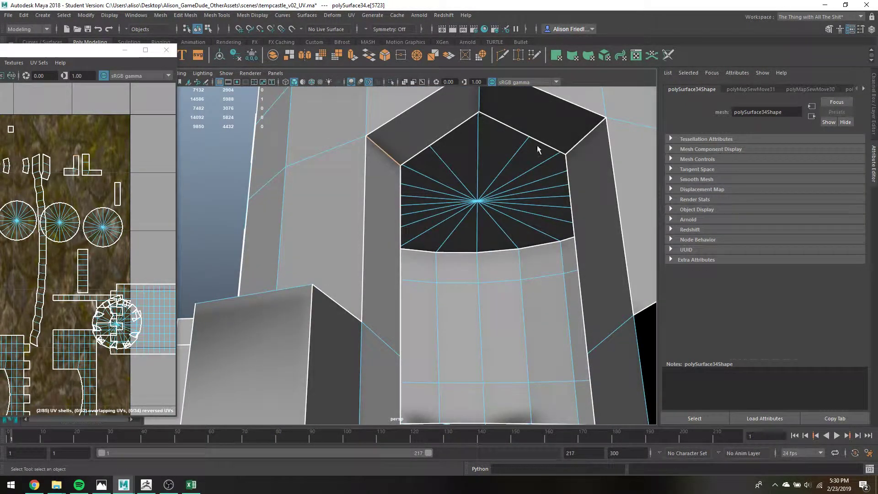
left_click(576, 143, "shift")
right_click_drag(158, 181, 167, 184, "shift")
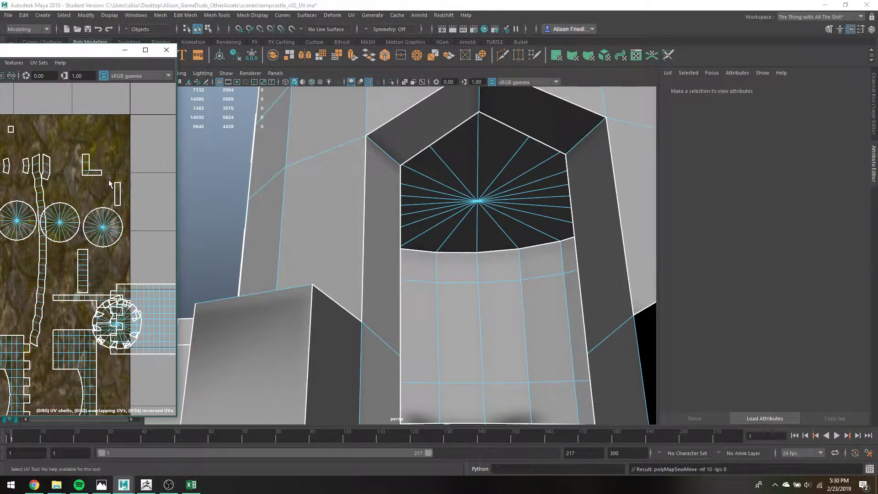
- Select two border edges around the small L-shaped shell in the UV layout and move and sew them
left_click(86, 155)
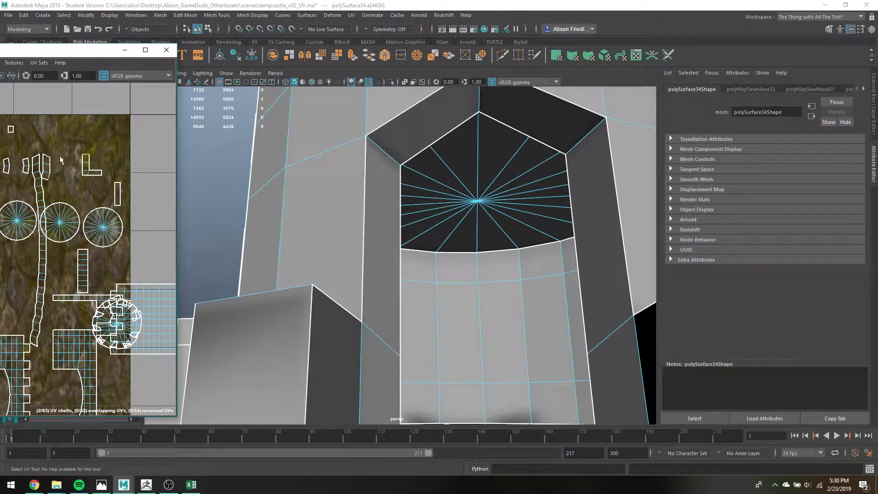
scroll(101, 157, "down", 3)
right_click_drag(102, 156, 141, 183, "shift")
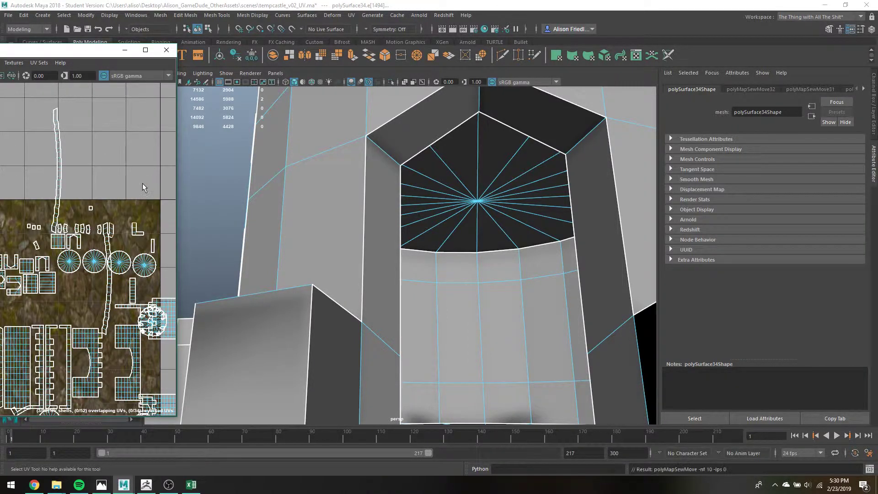
scroll(105, 241, "down", 3)
scroll(106, 241, "up", 2)
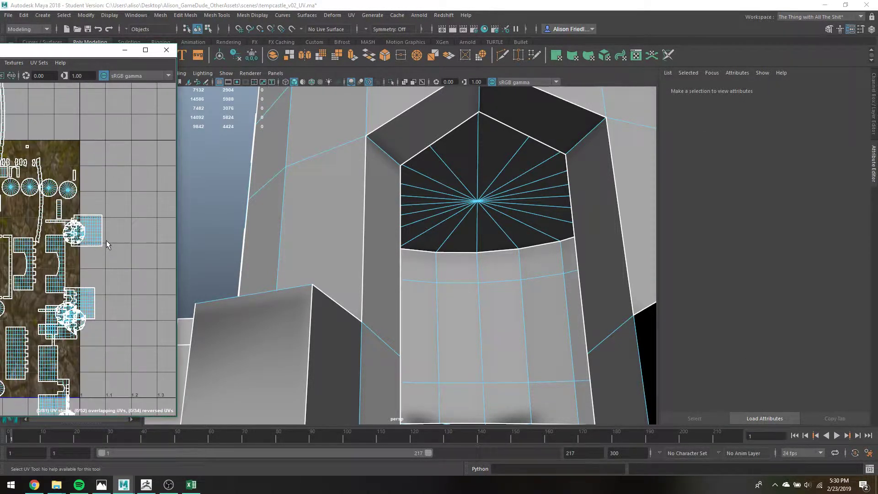
- Move and sew the UVs along both upper corner edges of the same tower's other doorway
left_click_drag(454, 209, 393, 220, "alt")
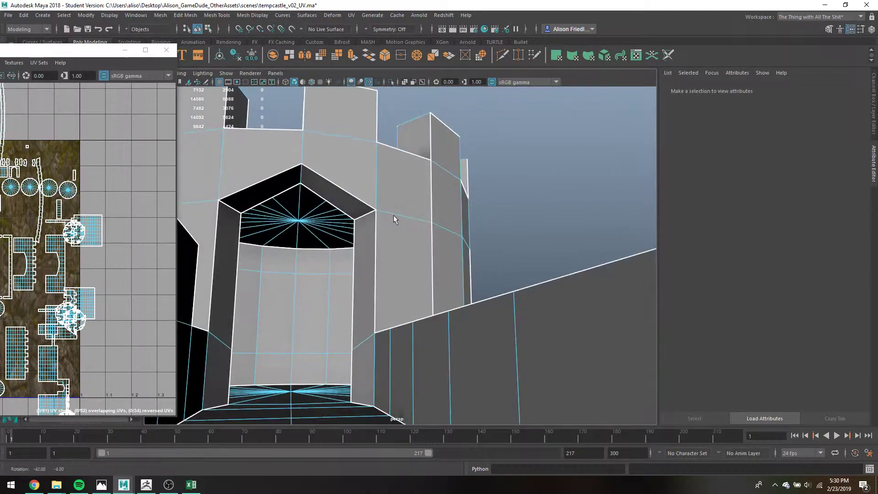
left_click(350, 218)
left_click(365, 215)
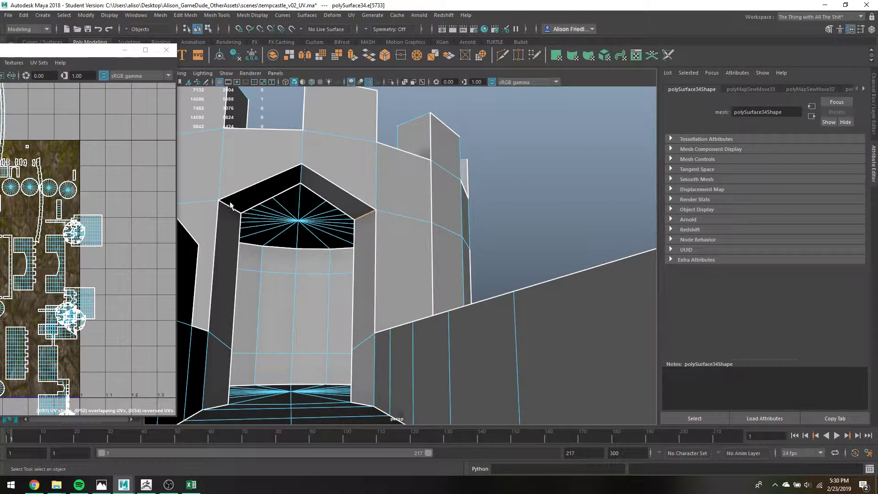
left_click(319, 232)
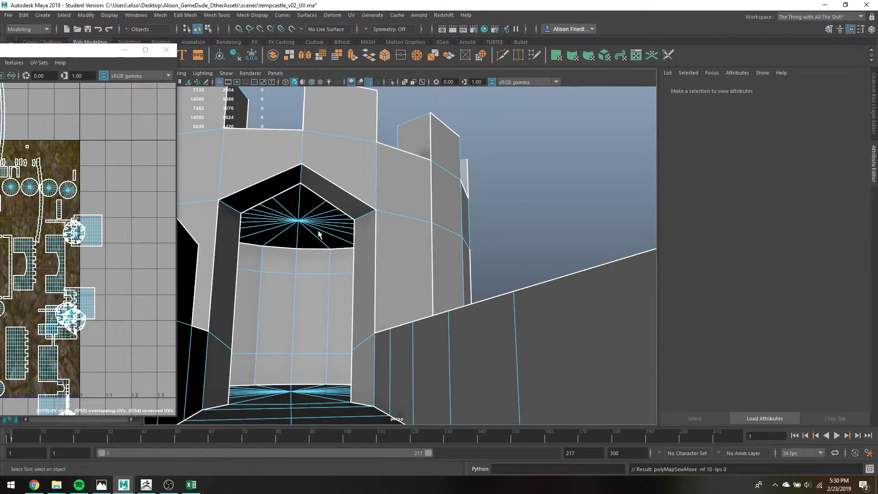
- Move and sew the UVs along one upper corner edge inside the doorway of the following corner tower
scroll(348, 225, "down", 5)
left_click_drag(387, 217, 344, 257, "alt")
scroll(385, 233, "down", 4)
scroll(384, 233, "down", 4)
middle_click_drag(344, 257, 379, 203, "alt")
scroll(383, 219, "up", 3)
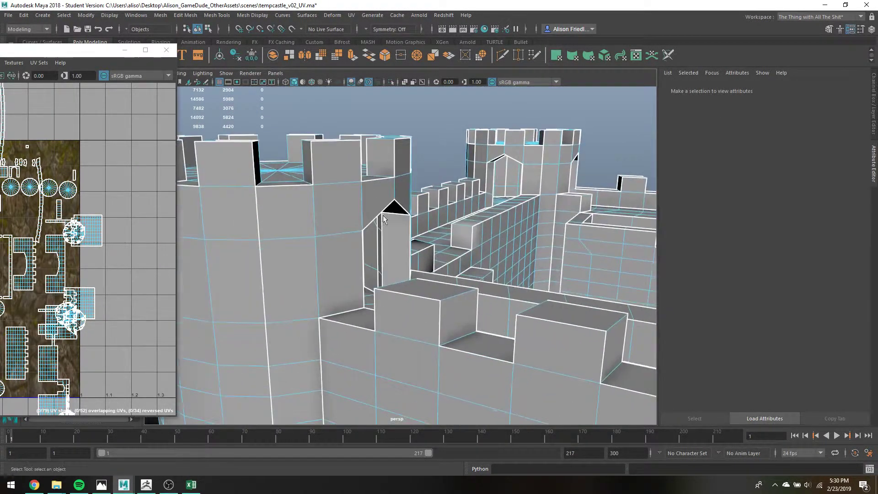
left_click(394, 213)
key("f")
left_click_drag(386, 226, 308, 225, "alt")
key("g")
- Move and sew the UVs along the opposite upper corner edge of that doorway
scroll(307, 226, "down", 3)
middle_click_drag(307, 248, 567, 243, "alt")
scroll(300, 240, "down", 3)
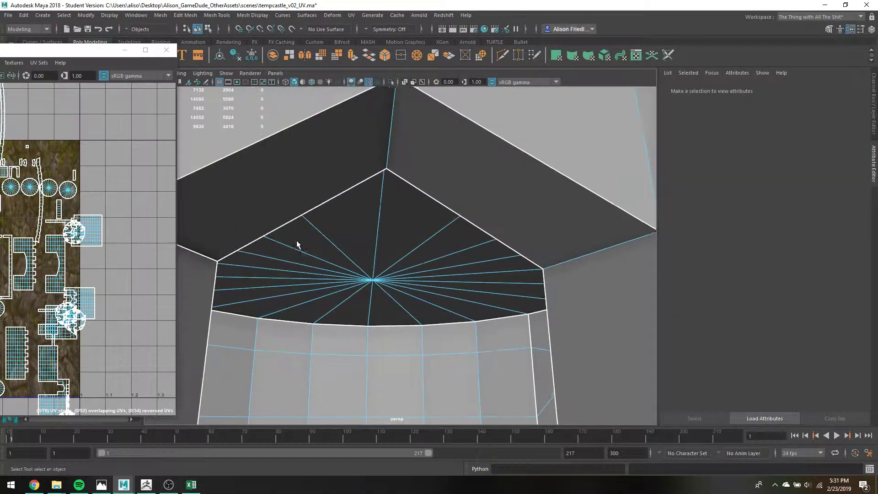
middle_click_drag(213, 237, 240, 218, "alt")
left_click(229, 233)
key("f")
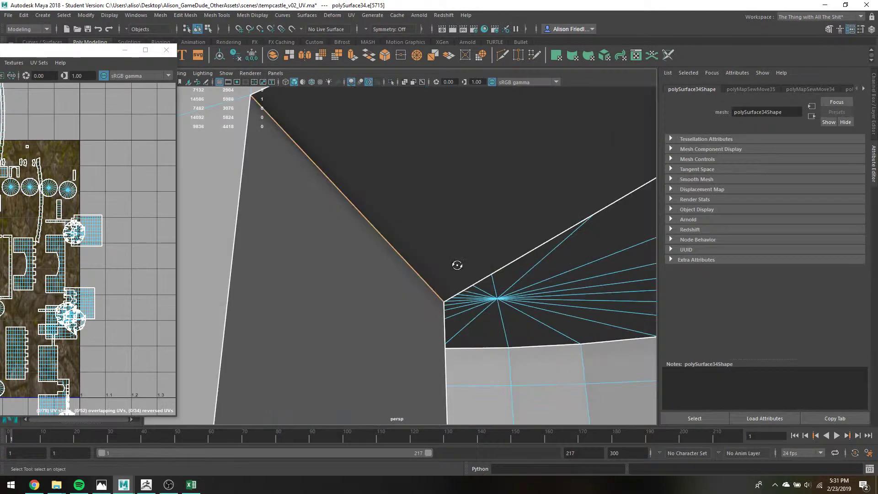
left_click_drag(455, 261, 458, 268, "alt")
key("g")
- Move and sew the UVs along the two upper corner edges of the adjoining doorway, reached from inside the same tower
middle_click_drag(580, 284, 101, 86, "alt")
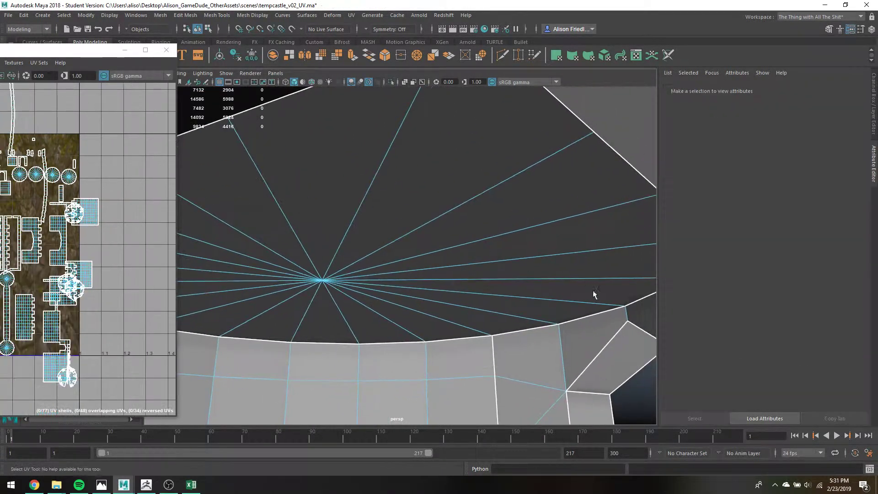
left_click(594, 394)
key("f")
key("g")
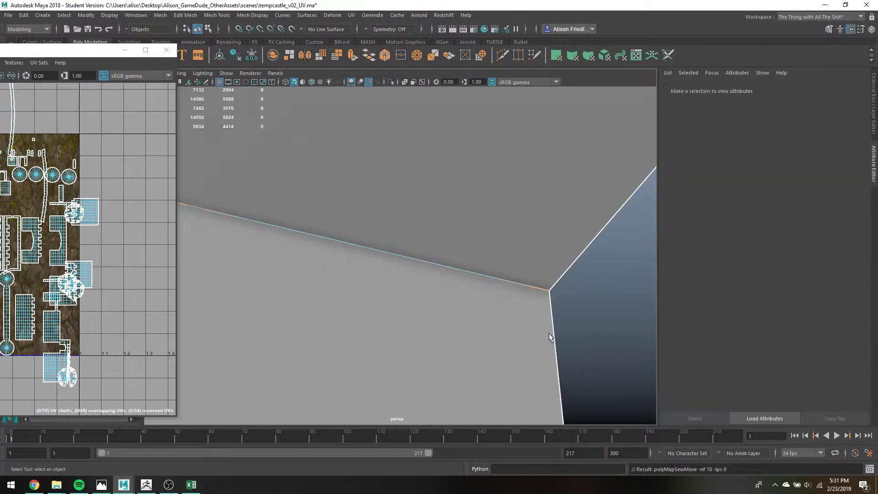
left_click_drag(605, 380, 614, 305, "alt")
left_click(613, 305)
key("f")
key("g")
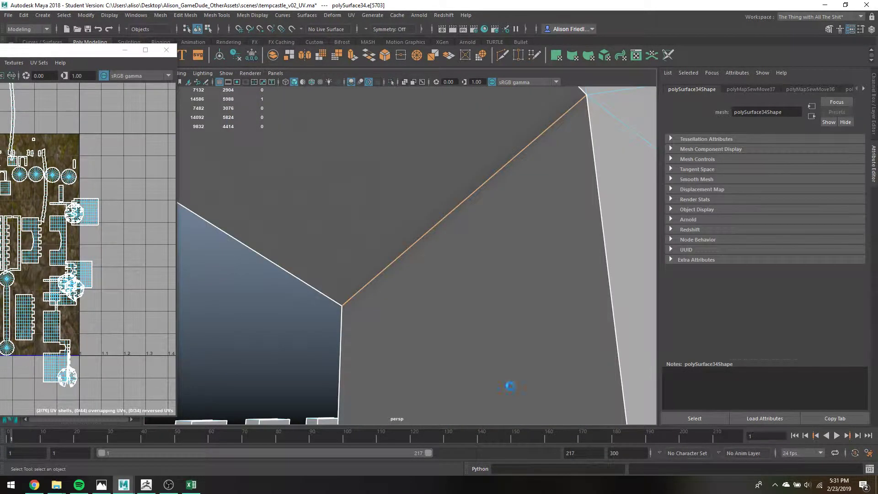
- Move and sew the UVs along both upper corner edges of the doorway on the tower across the courtyard
scroll(511, 382, "down", 12)
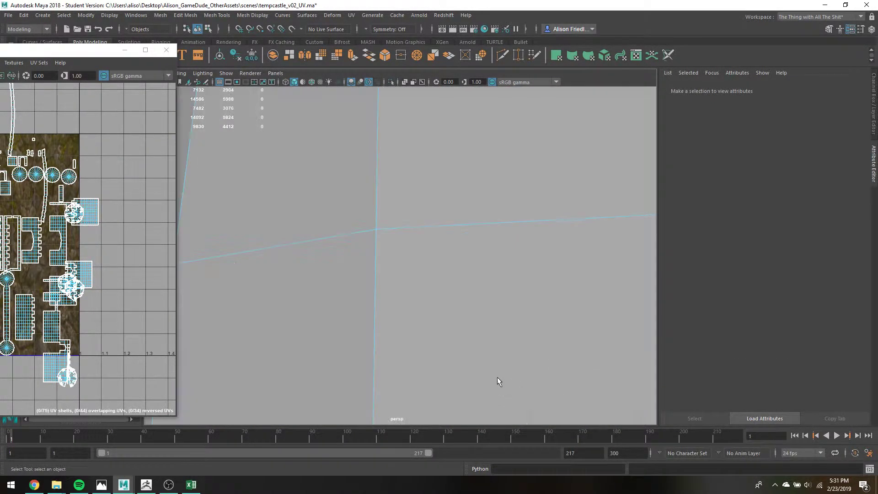
left_click_drag(498, 377, 524, 382, "alt")
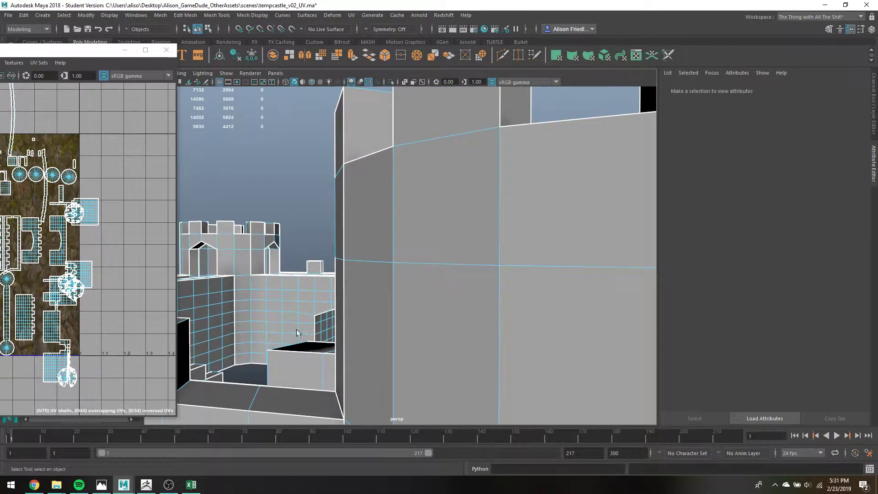
left_click(198, 248)
key("f")
key("g")
scroll(477, 271, "down", 10)
mouse_move(549, 277)
left_mouse_down("alt")
mouse_move(574, 282)
mouse_move(585, 266)
mouse_move(560, 273)
left_mouse_up("alt")
left_click(569, 264)
key("g")
- Move and sew the UVs along one upper corner edge of the doorway on the tower at the far end of the walkway
scroll(588, 278, "down", 5)
middle_click_drag(560, 274, 340, 269, "alt")
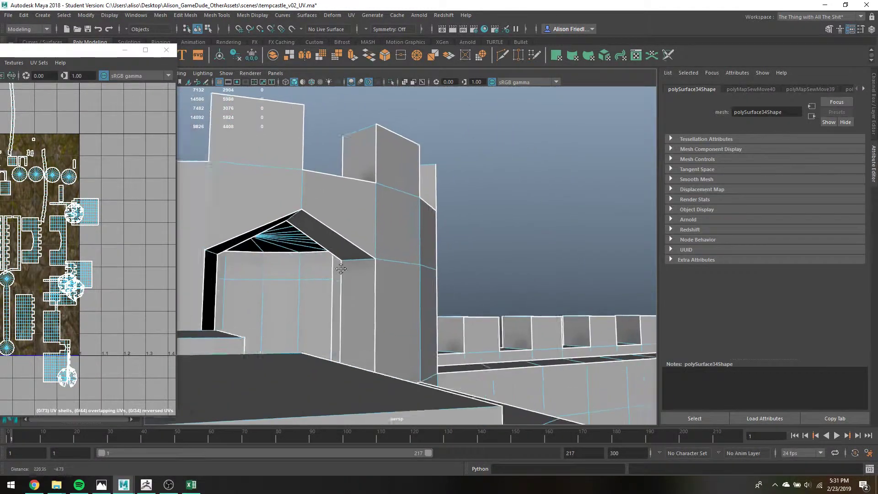
left_click(480, 293)
left_click_drag(481, 297, 526, 316, "alt")
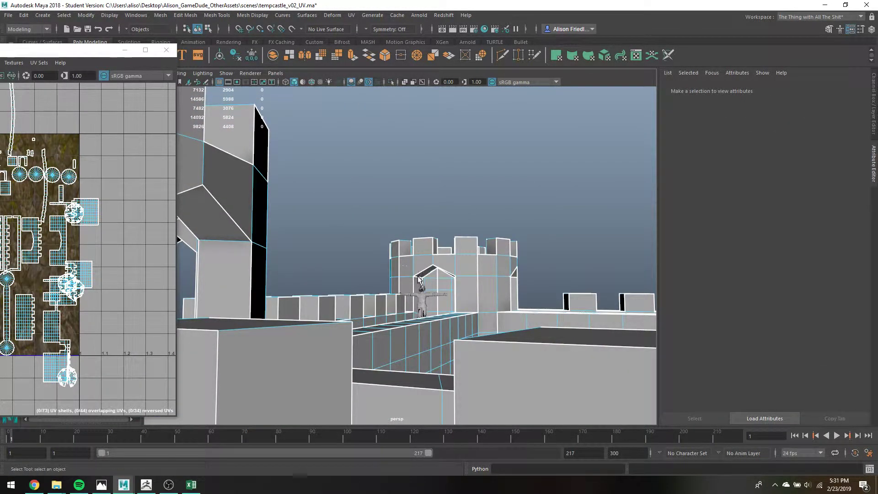
left_click(419, 279)
key("f")
key("g")
scroll(533, 278, "down", 5)
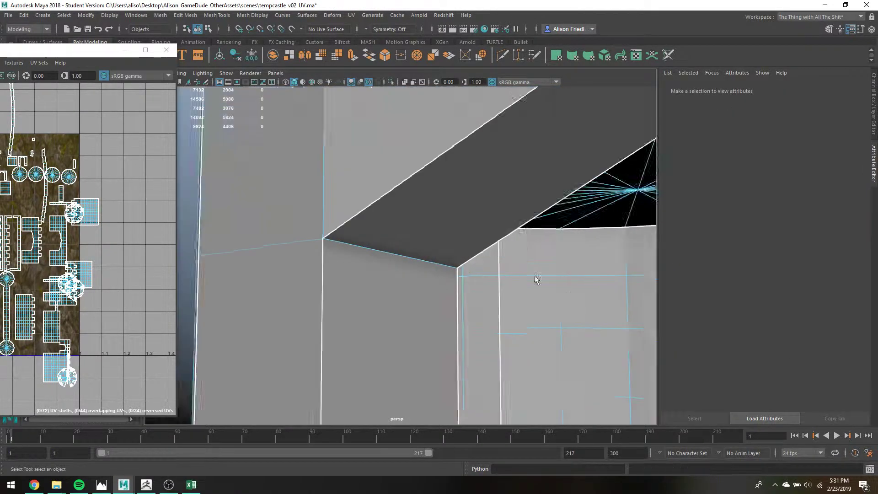
- Move and sew the UVs along the opposite upper corner edge of that doorway and the matching edge of the doorway behind it
left_click_drag(541, 282, 602, 283, "alt")
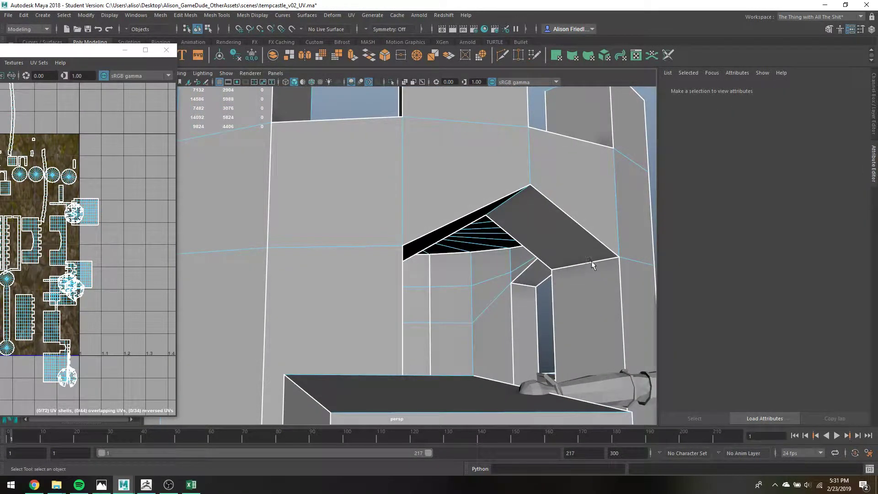
left_click(591, 262)
key("g")
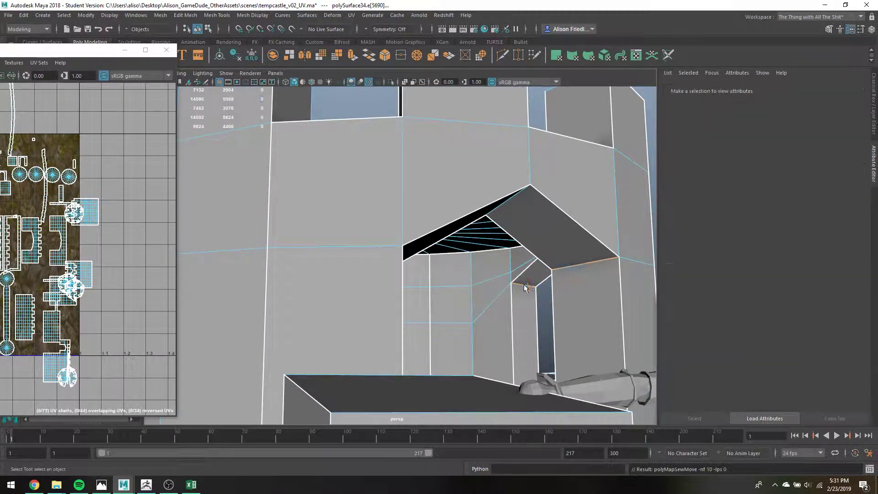
- Move and sew the UVs along the unsewn upper corner edge of the doorway on the corner tower along the front wall
key("a")
left_click_drag(528, 284, 353, 300, "alt")
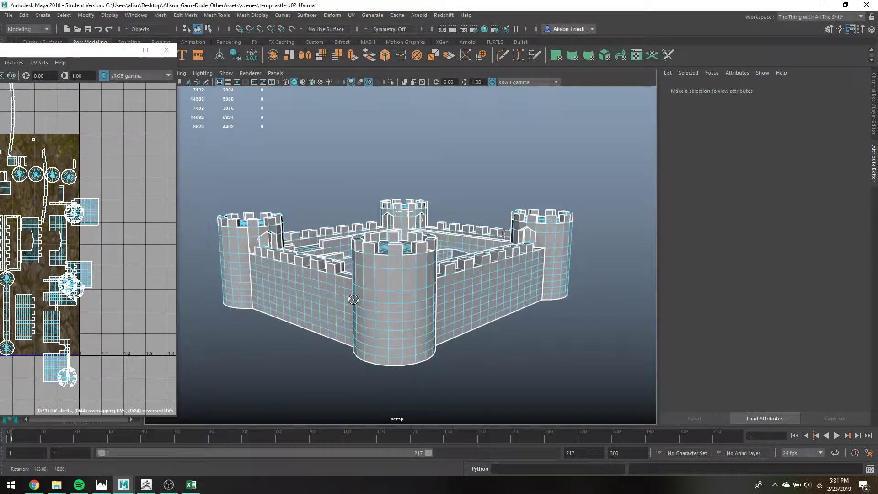
left_click_drag(452, 251, 489, 249, "alt")
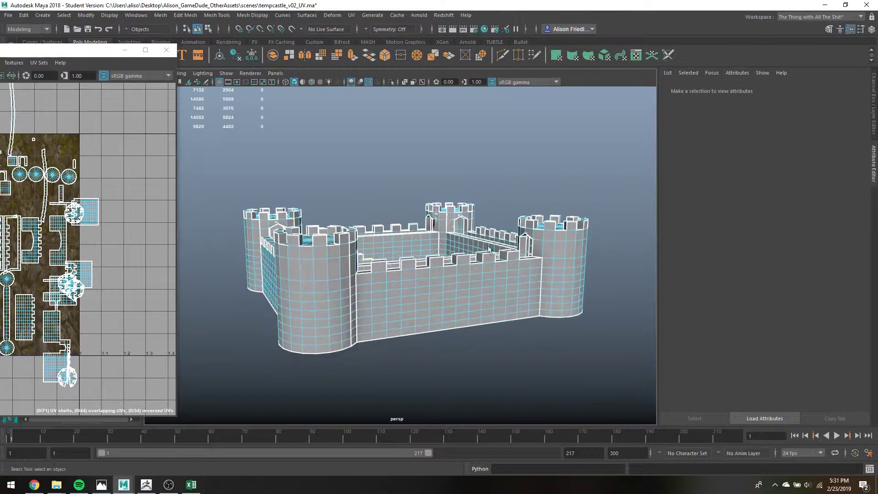
left_click(524, 239)
key("f")
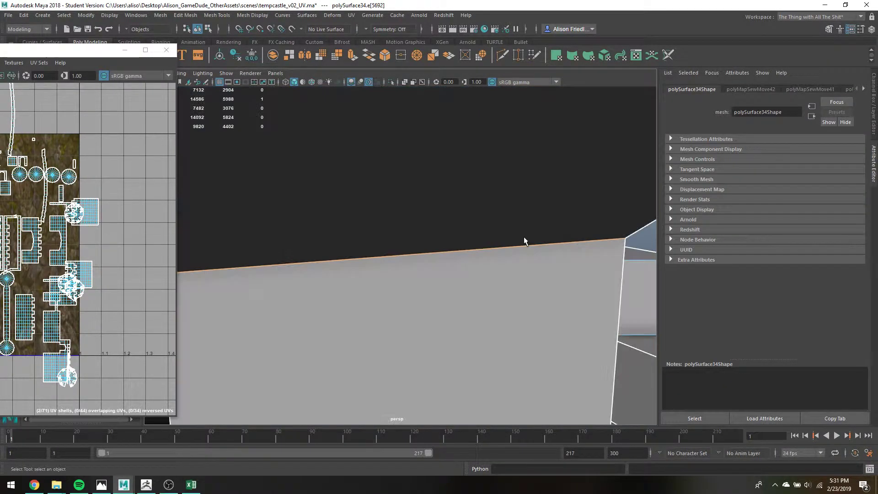
key("g")
right_click_drag(523, 239, 502, 256, "alt")
left_click_drag(501, 256, 737, 256, "alt")
scroll(46, 199, "down", 2)
- Locate a small stray UV shell and move and sew it along the inner top edge of its tower merlon
middle_click_drag(74, 188, 159, 209, "alt")
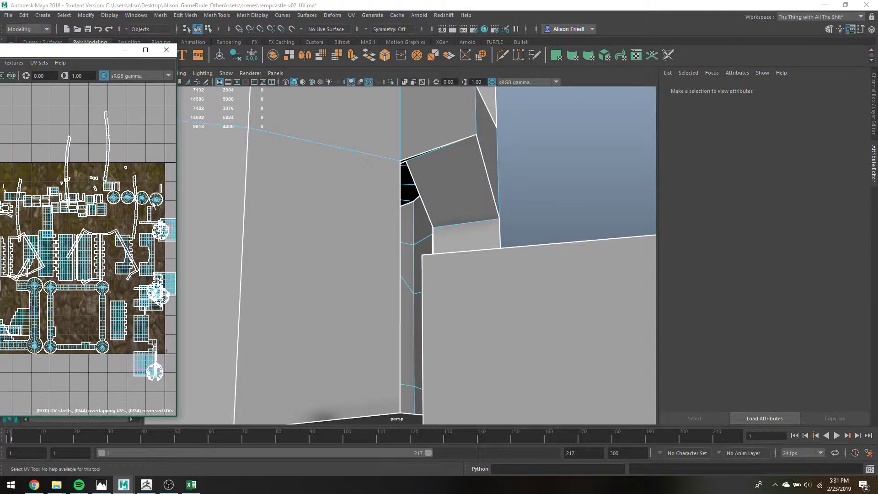
scroll(86, 174, "up", 4)
left_click_drag(89, 186, 88, 187)
left_click_drag(489, 237, 364, 291, "alt")
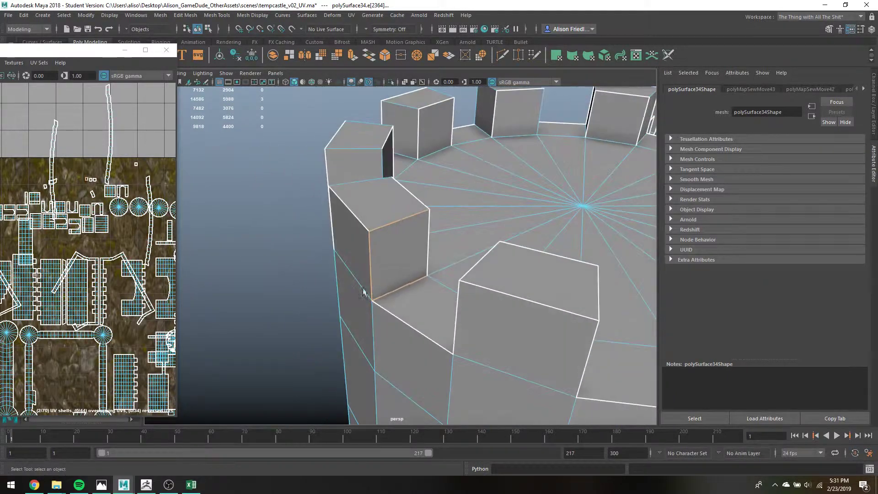
left_click(410, 284)
left_click(412, 217)
key("g")
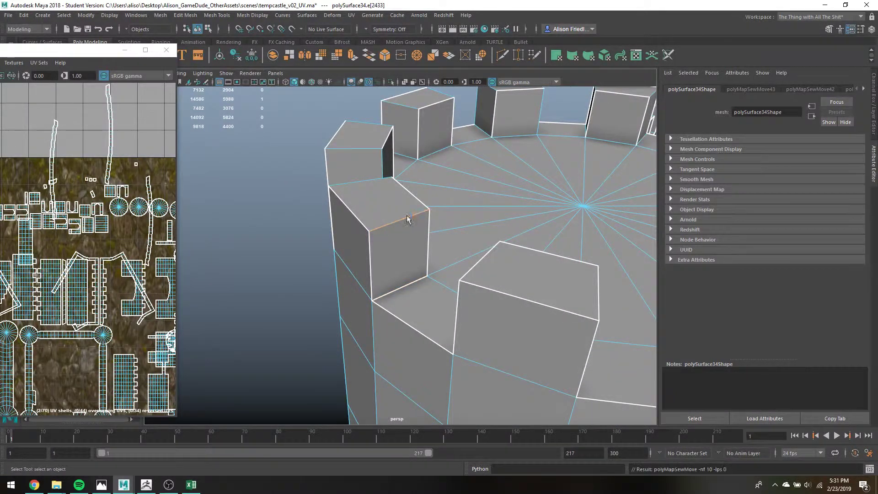
- Select the next small UV shell and move and sew it along the top side edge of its merlon
left_click_drag(89, 188, 95, 197)
key("f")
scroll(420, 213, "down", 2)
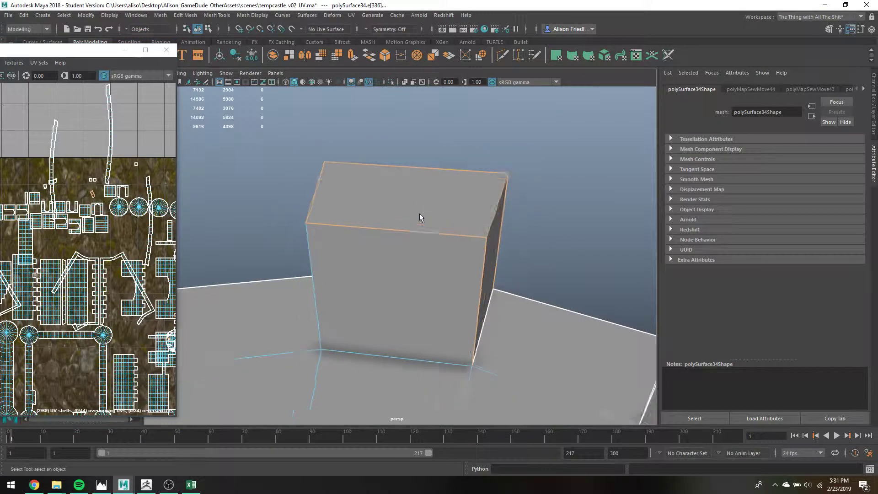
scroll(420, 214, "down", 5)
left_click_drag(418, 239, 425, 259, "alt")
left_click(429, 276)
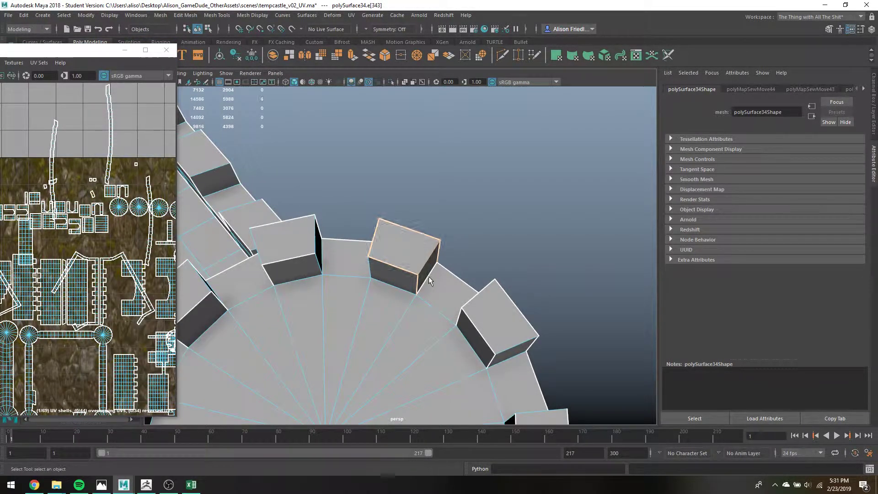
key("g")
- Find two more small stray UV shells and move and sew them onto their neighbouring merlon faces
left_click_drag(378, 274, 414, 260, "alt")
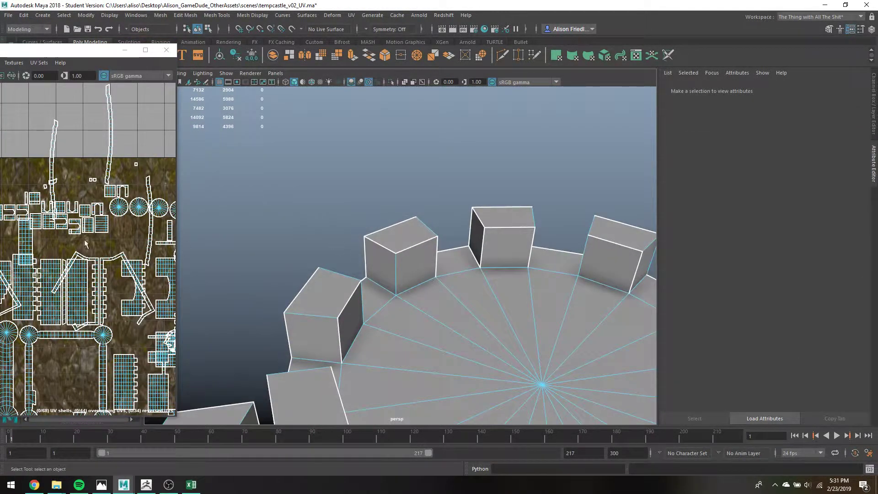
left_click(95, 185)
key("f")
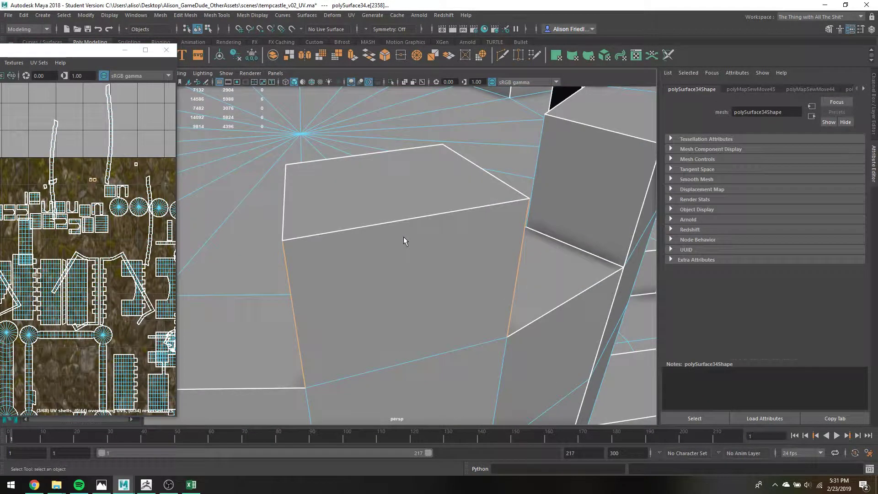
left_click_drag(319, 271, 353, 244, "alt")
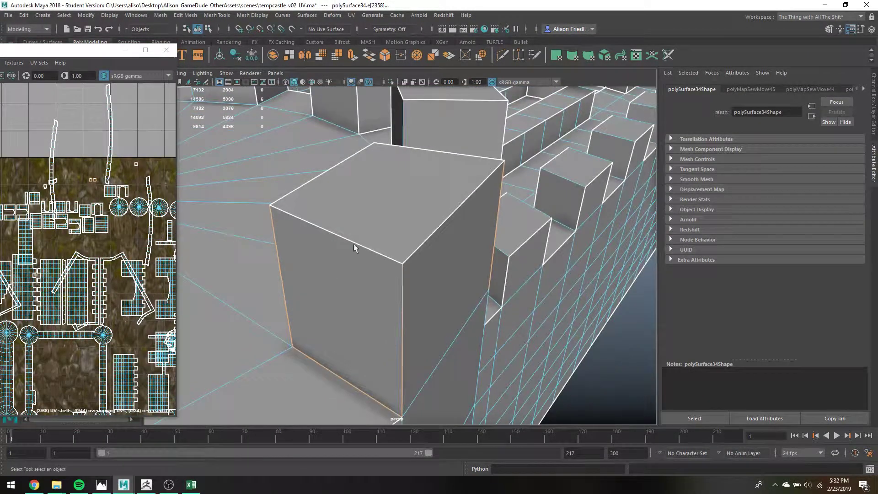
left_click(322, 367)
- Move and sew the UVs along the inner top edge of another tower merlon with a detached inner face
left_click_drag(406, 224, 385, 246, "alt")
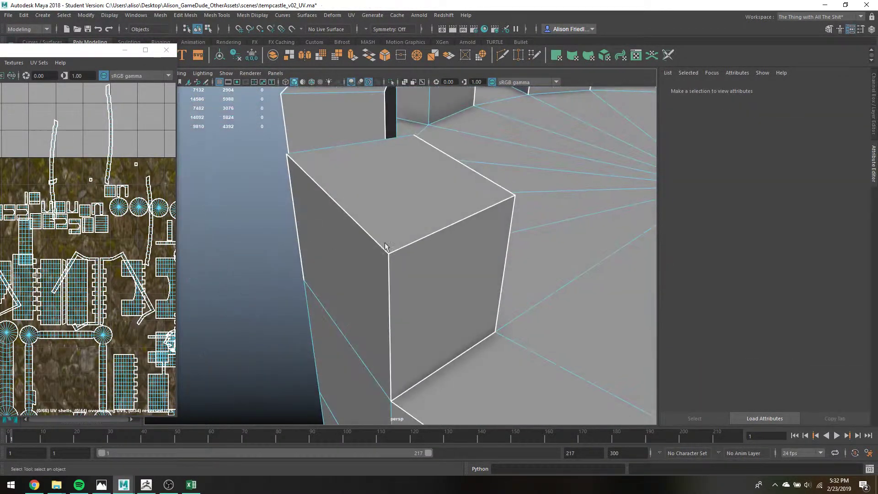
left_click(419, 238)
key("g")
- Select the isolated small UV shell above the others and move and sew it along the top edge of its merlon
left_click_drag(128, 158, 143, 172)
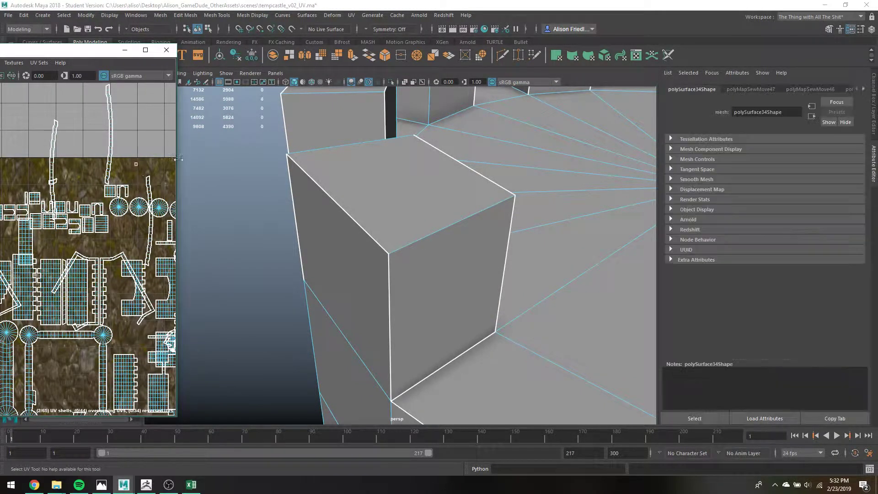
key("f")
scroll(413, 193, "down", 8)
left_click_drag(393, 228, 413, 235, "alt")
left_click(414, 235)
key("g")
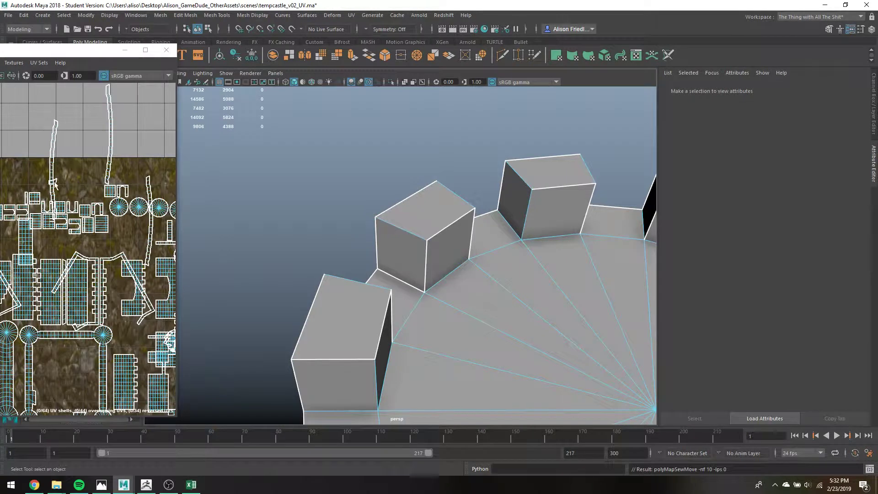
- Select the small shell overlapping the long curved strip and move and sew a top edge of its block beside the tower doorway
left_click(53, 183)
key("f")
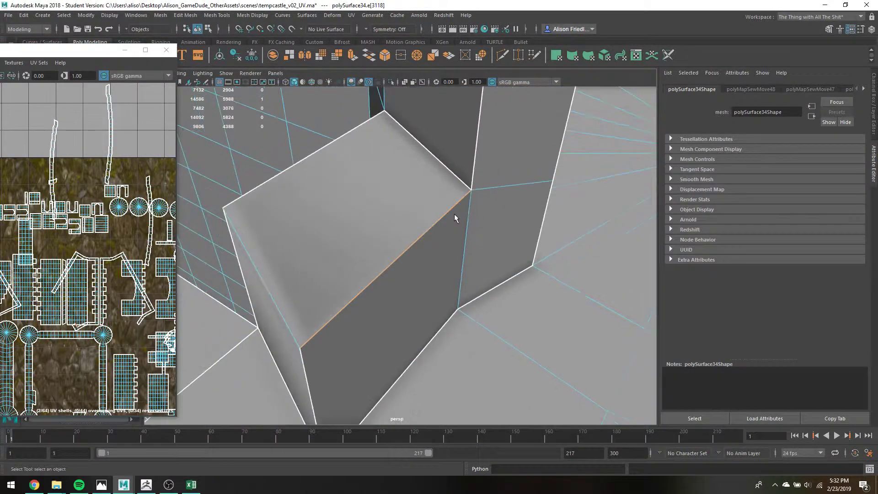
scroll(454, 214, "down", 5)
mouse_move(434, 233)
left_mouse_down("alt")
mouse_move(443, 196)
mouse_move(439, 222)
left_mouse_up("alt")
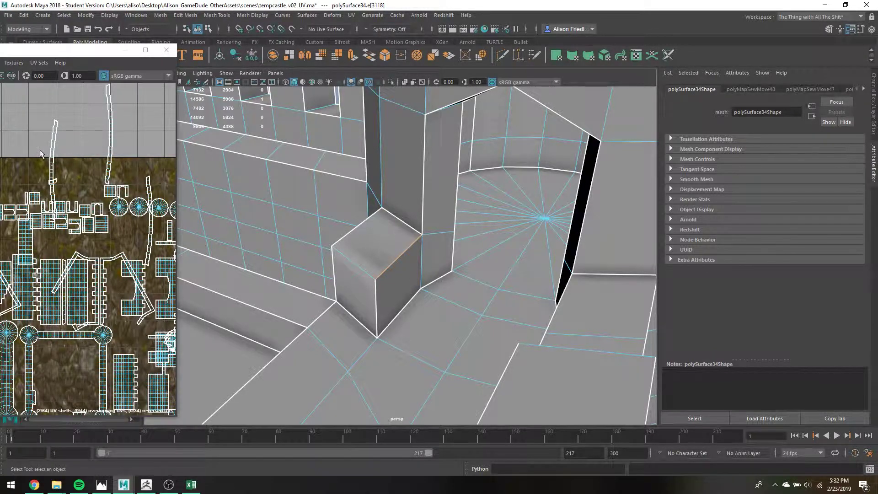
left_click(407, 224)
key("g")
- Select all of the castle's UVs and lay them out in the 0 to 1 space, fixing the non-manifold geometry
scroll(401, 230, "down", 5)
left_click_drag(353, 249, 435, 266, "alt")
middle_click_drag(322, 287, 359, 212, "alt")
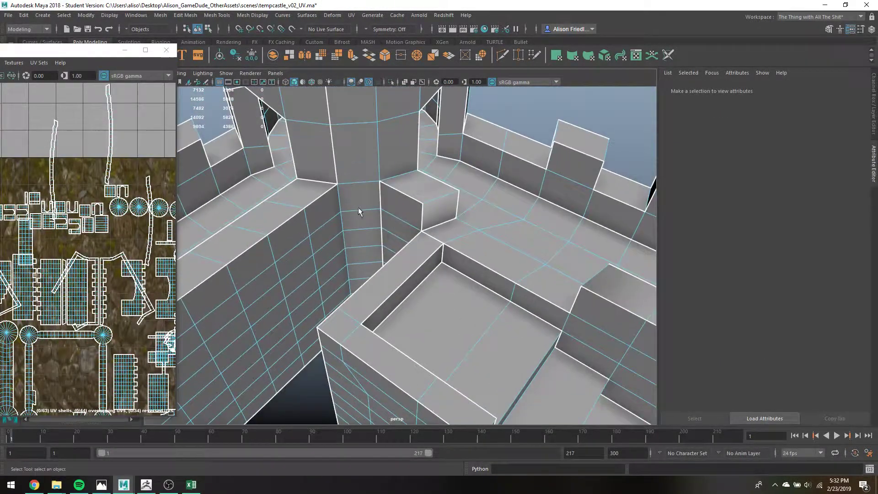
scroll(342, 195, "down", 3)
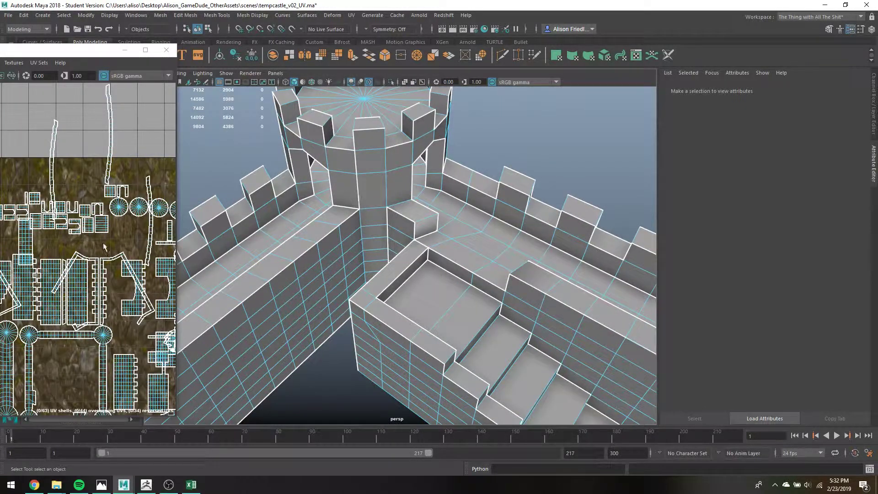
right_click_drag(95, 220, 76, 215)
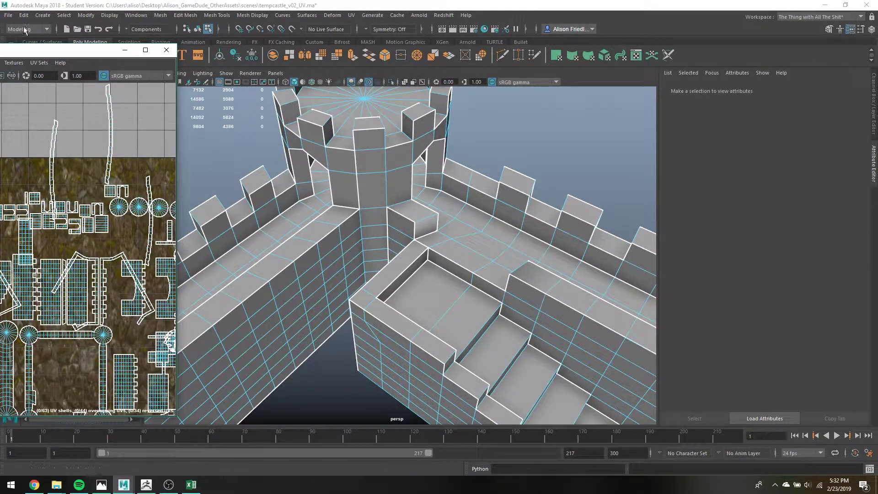
left_click_drag(45, 50, 391, 7)
right_click_drag(394, 204, 447, 320)
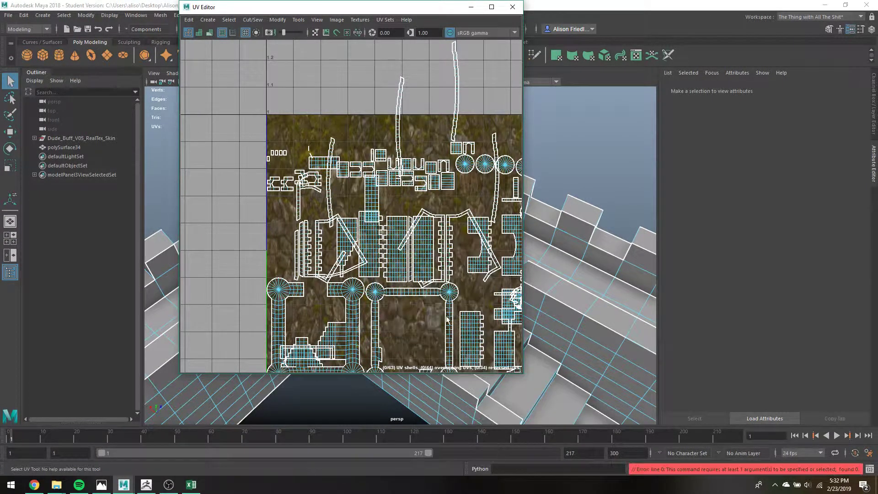
right_click_drag(394, 243, 453, 325)
scroll(341, 211, "down", 4)
left_click(573, 358)
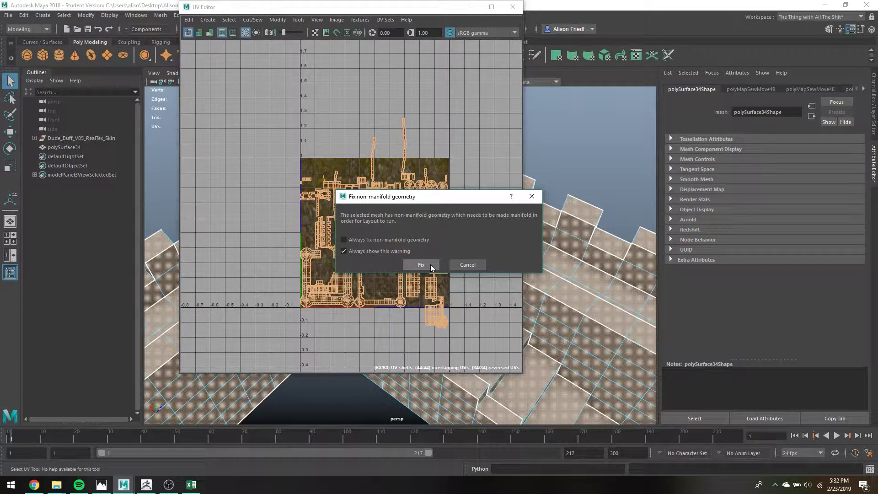
left_click(421, 265)
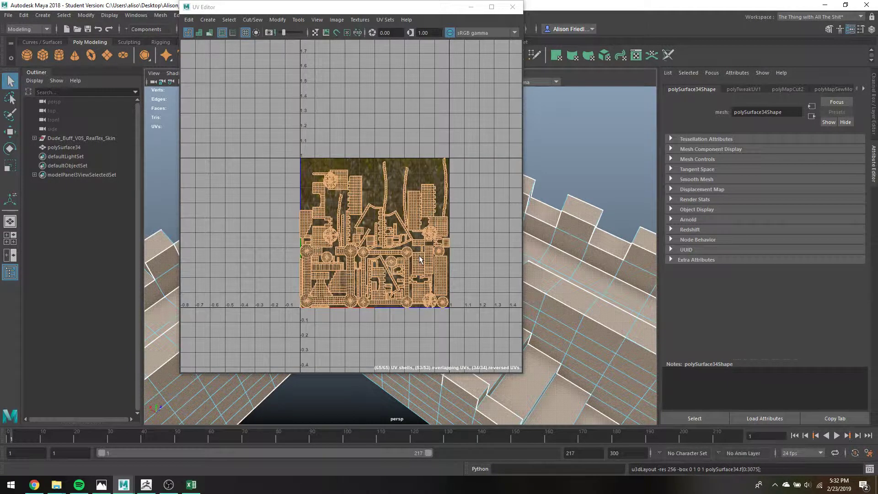
- Clear the UV selection, minimize the UV Editor and show the castle mesh in smooth preview
right_click_drag(417, 254, 436, 223)
left_click(570, 160)
scroll(500, 234, "down", 3)
middle_click_drag(579, 160, 466, 252, "alt")
left_click_drag(465, 252, 515, 274, "alt")
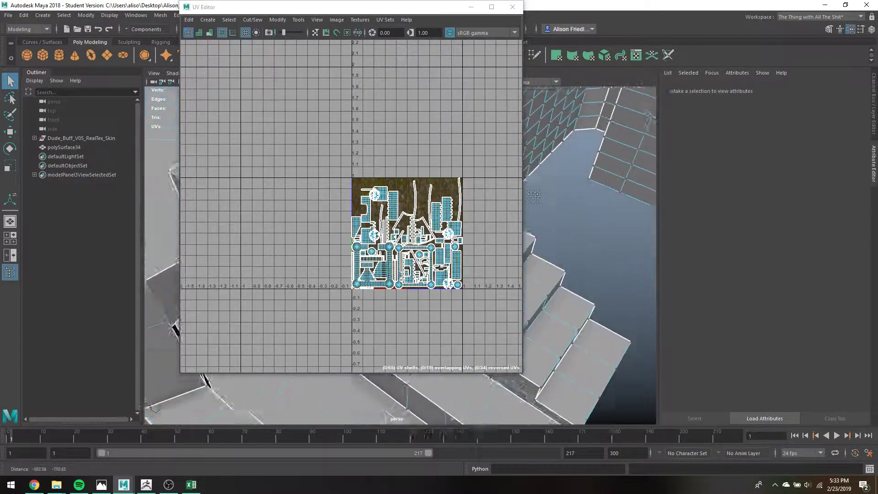
scroll(514, 274, "down", 3)
scroll(558, 284, "up", 4)
left_click(471, 7)
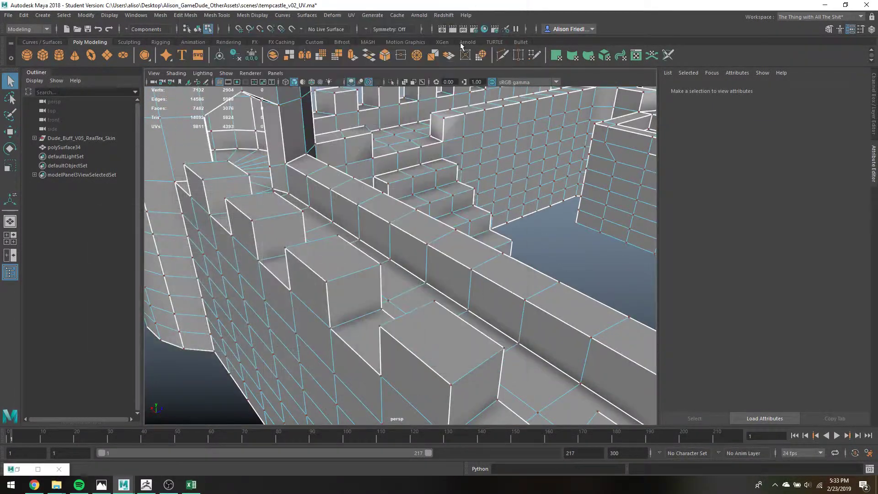
scroll(412, 160, "up", 5)
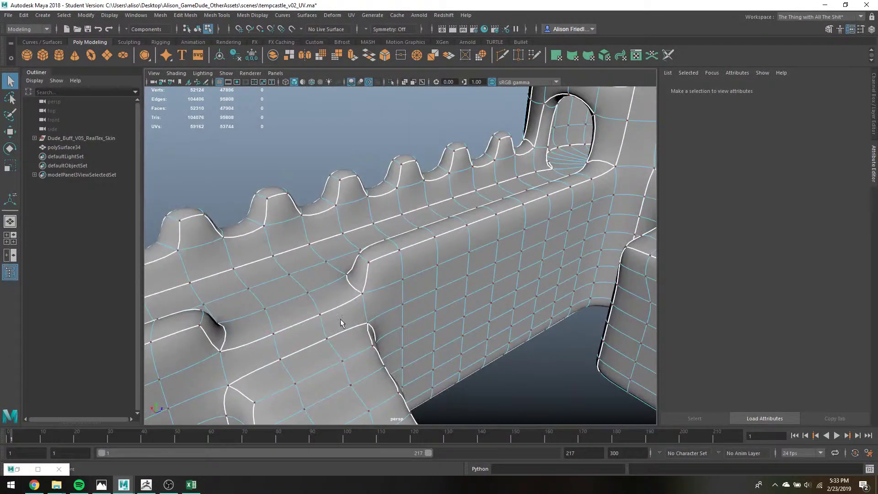
- Examine the smoothed castle's walls, battlements and towers, using wireframe display to see through the geometry
mouse_move(341, 319)
left_mouse_down("alt")
mouse_move(396, 294)
mouse_move(402, 300)
mouse_move(359, 297)
mouse_move(334, 313)
mouse_move(299, 300)
left_mouse_up("alt")
scroll(397, 293, "down", 5)
key("4")
scroll(358, 298, "down", 6)
scroll(302, 302, "up", 6)
middle_click_drag(359, 317, 369, 332, "alt")
left_click_drag(369, 332, 416, 297, "alt")
left_click_drag(417, 290, 624, 319, "alt")
scroll(398, 309, "up", 6)
middle_click_drag(215, 229, 598, 347, "alt")
left_click_drag(411, 246, 245, 268, "alt")
middle_click_drag(460, 278, 339, 261, "alt")
scroll(339, 260, "up", 5)
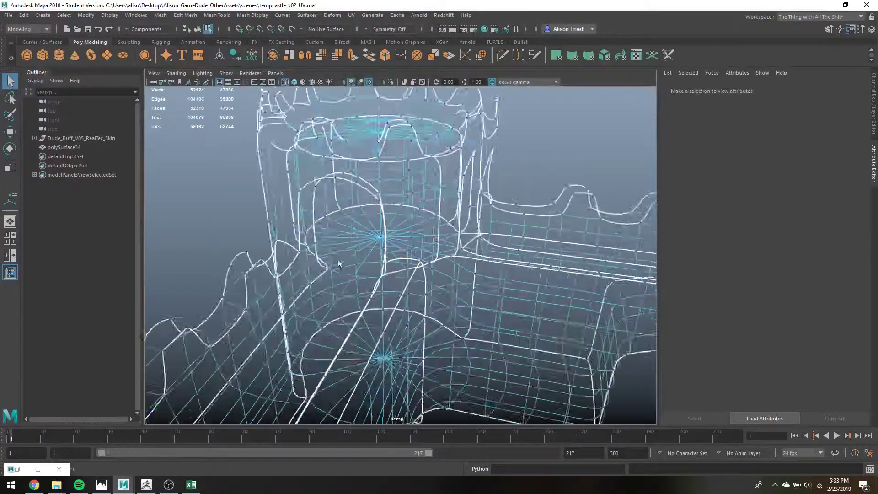
left_click_drag(338, 261, 310, 255, "alt")
middle_click_drag(309, 254, 388, 249, "alt")
left_click_drag(388, 248, 352, 261, "alt")
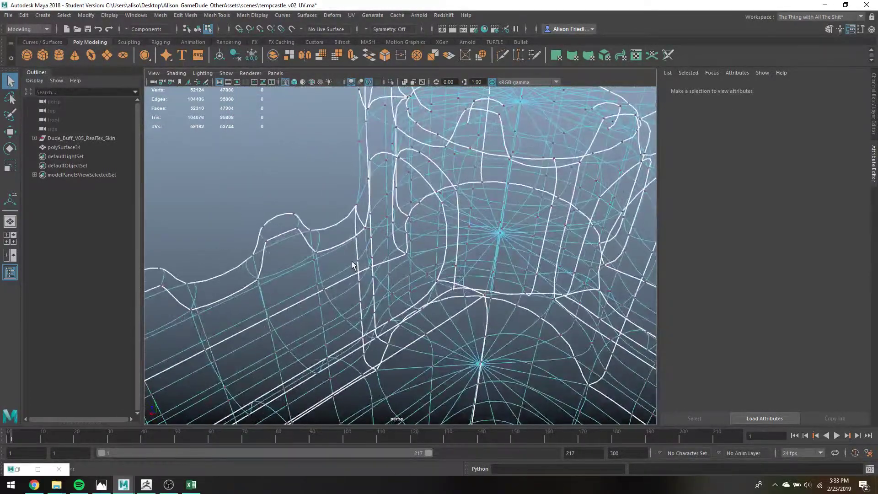
left_click_drag(452, 249, 240, 199, "alt")
scroll(245, 199, "down", 3)
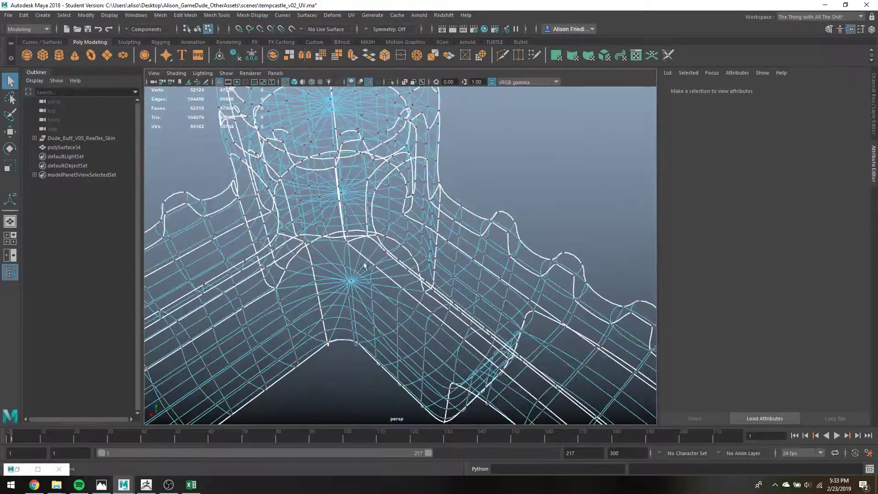
- Restore the UV Editor and examine the packed UV shells
left_click(16, 469)
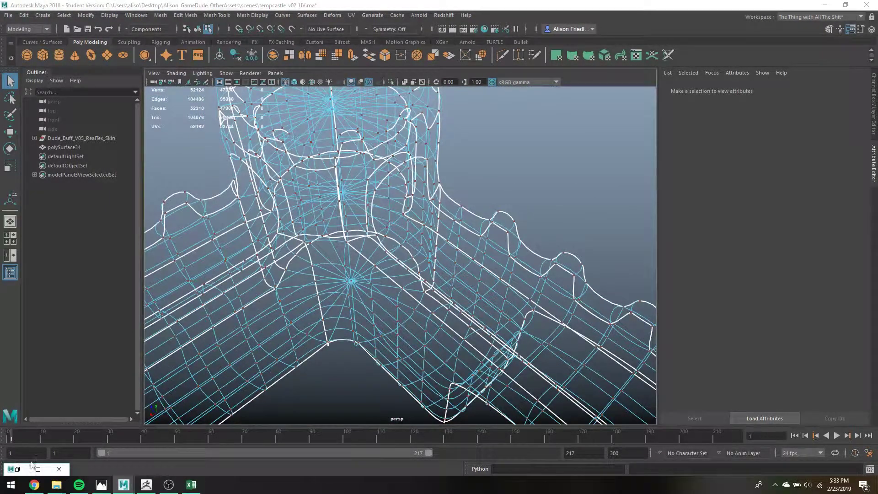
left_click(22, 469)
scroll(417, 268, "up", 5)
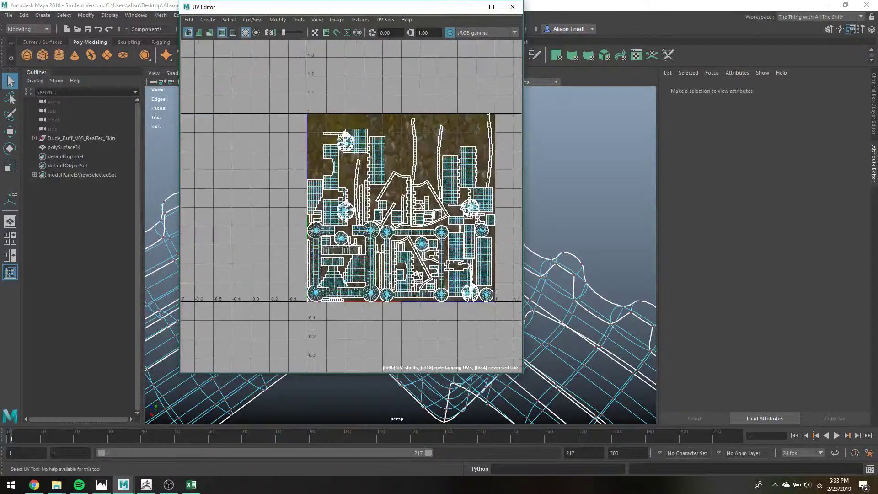
- Select the large castle base UV shell and place the UV Editor beside the perspective view so the matching faces can be seen
right_click_drag(375, 220, 352, 215)
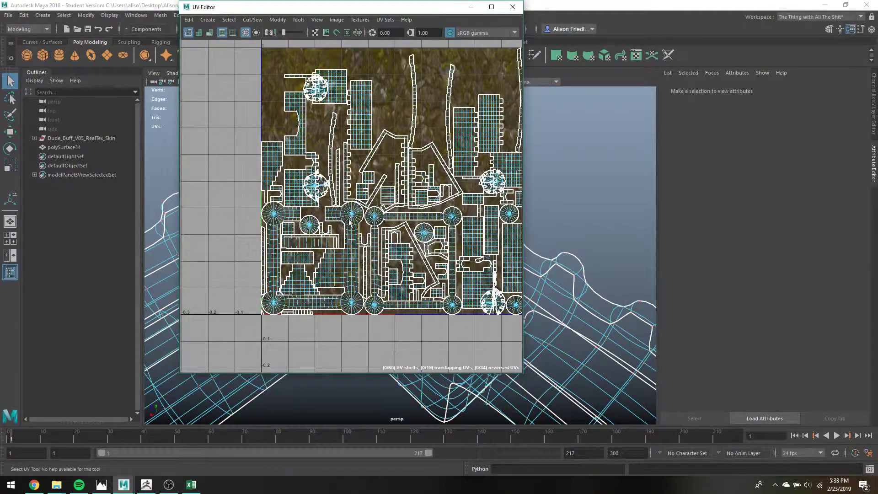
left_click(353, 224)
left_click_drag(361, 14, 181, 59)
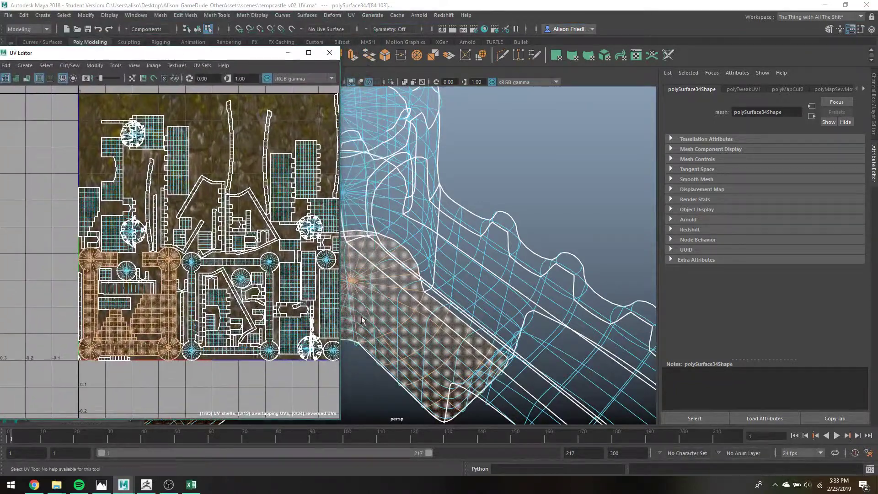
scroll(411, 320, "down", 7)
middle_click_drag(448, 320, 576, 294, "alt")
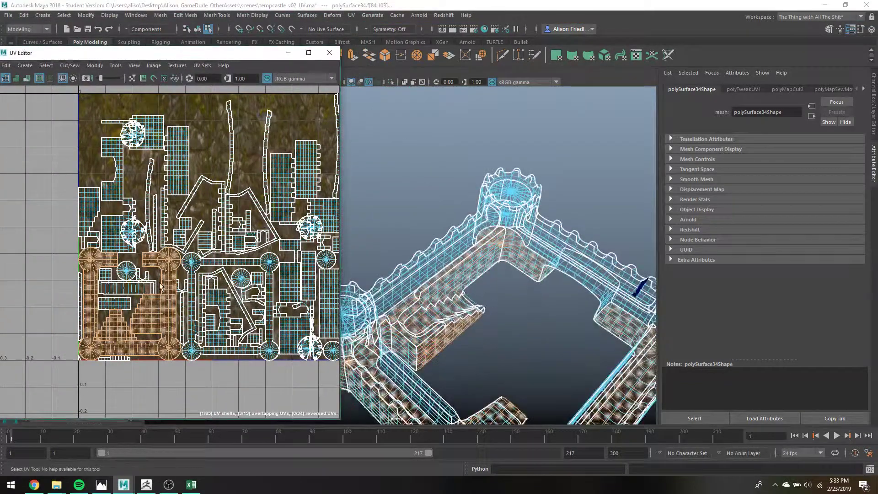
- Move the castle base shell out of the 0 to 1 UV space and stack the square wall-walk ring shell on it
key("w")
left_click_drag(135, 305, 18, 267)
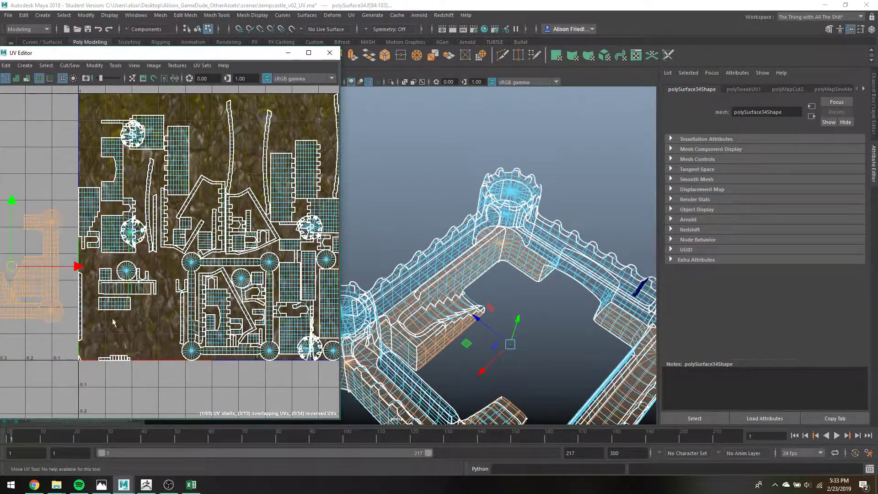
left_click(199, 275)
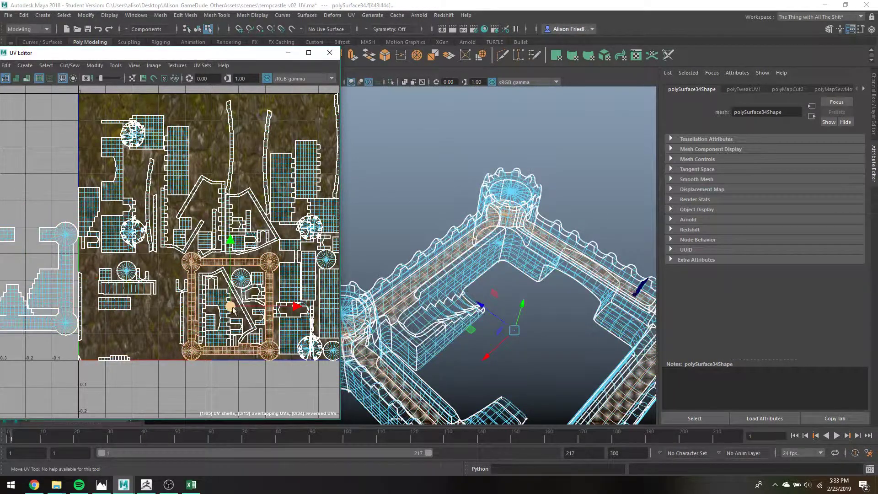
left_click_drag(24, 276, 22, 270)
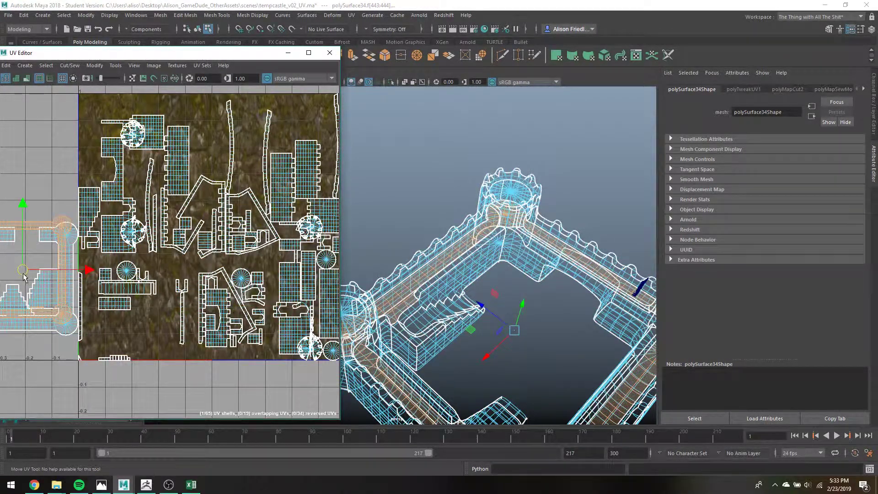
key("q")
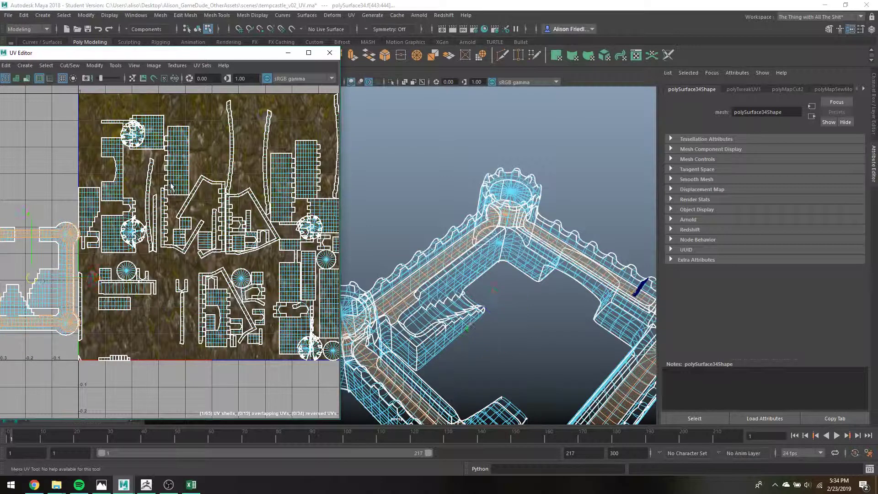
- Move the tall battlemented wall shell over the notched wall and tower shell near the texture's upper-left corner
left_click(172, 181)
key("w")
left_click_drag(176, 159, 110, 171)
key("q")
left_click(123, 165)
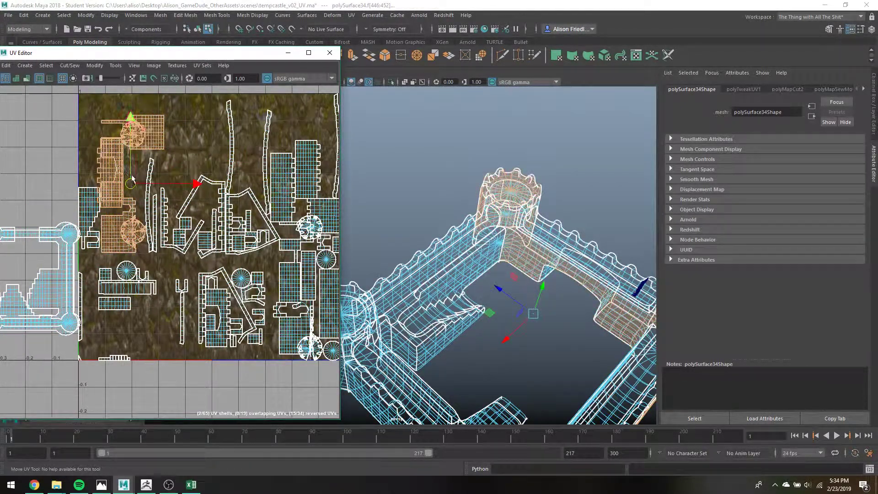
- Move the two overlapping wall and tower shells together out of the 0 to 1 space, placing them above the castle base shell
left_click(101, 163)
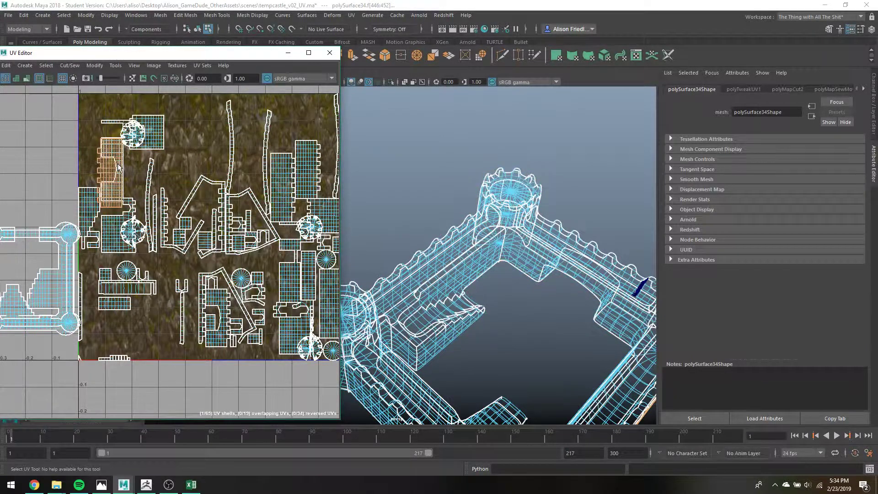
left_click(118, 168, "shift")
key("w")
left_click_drag(81, 242, 39, 276)
left_click(37, 289)
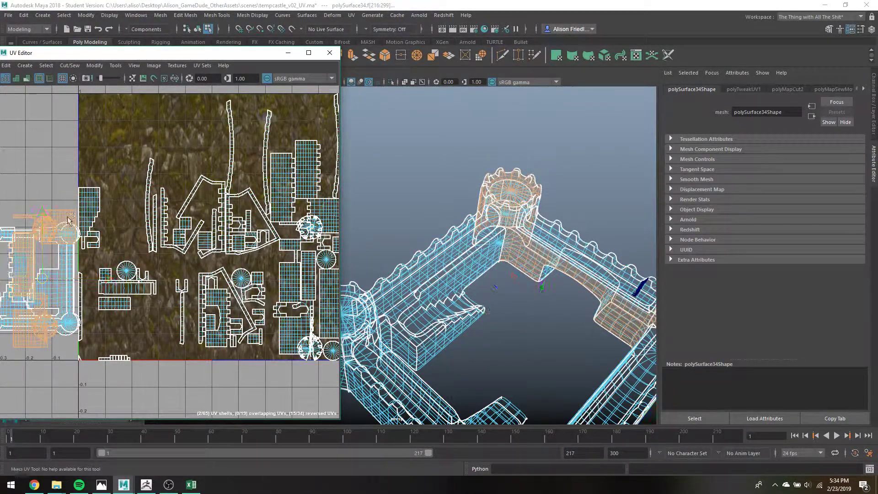
left_click_drag(41, 275, 38, 291)
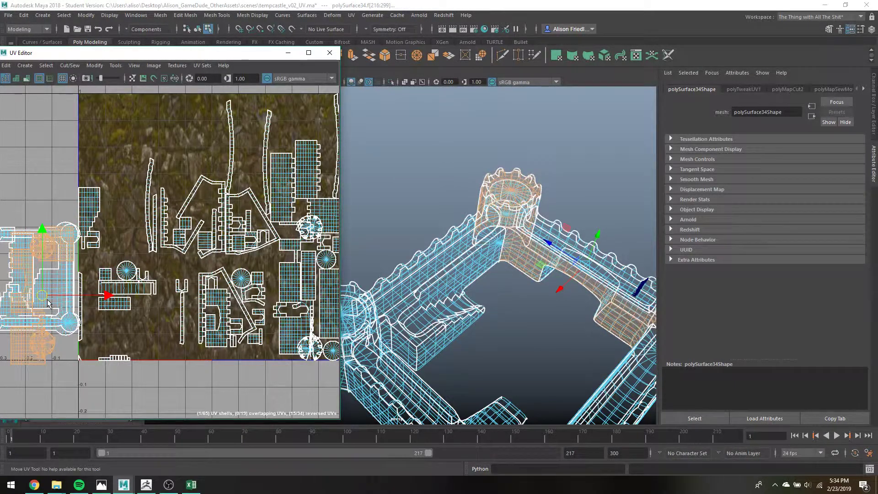
middle_click_drag(44, 314, 92, 274, "alt")
left_click_drag(90, 253, 64, 120)
- Move the courtyard wall shell and the group of small stair shells beside it onto the castle base shell outside the texture
left_click(140, 171)
key("w")
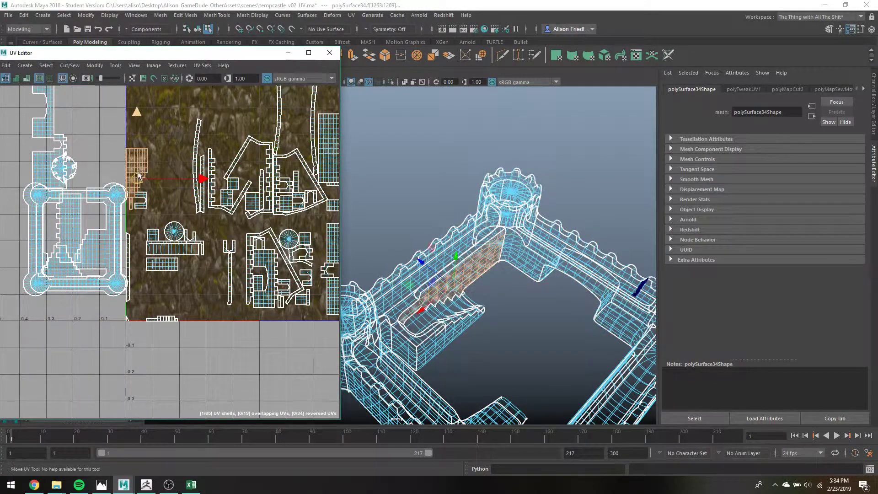
key("ctrl+z")
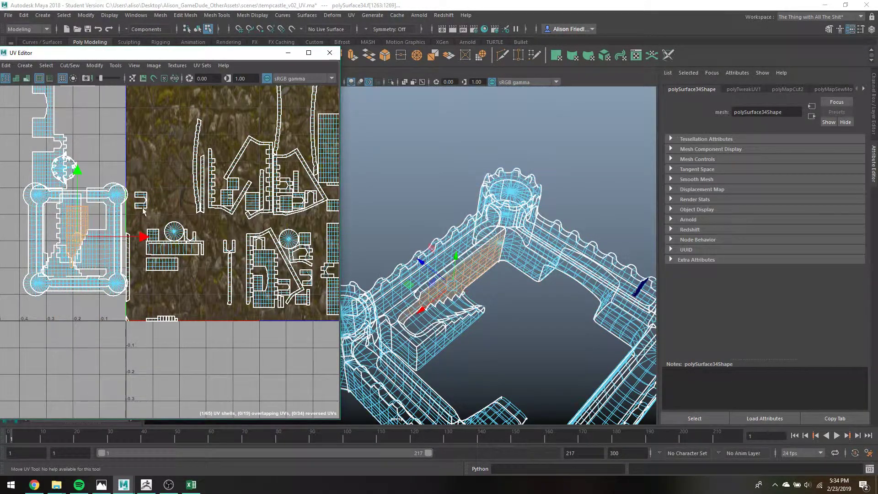
key("q")
left_click_drag(138, 180, 187, 284)
key("w")
left_click_drag(170, 237, 72, 235)
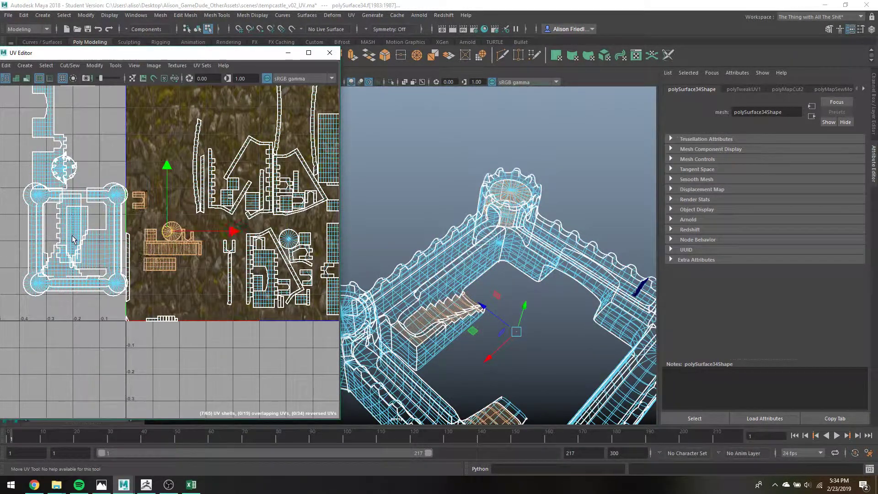
- Save the scene and move the lower-middle cluster of UV shells onto the stack outside the 0 to 1 space
key("ctrl+s")
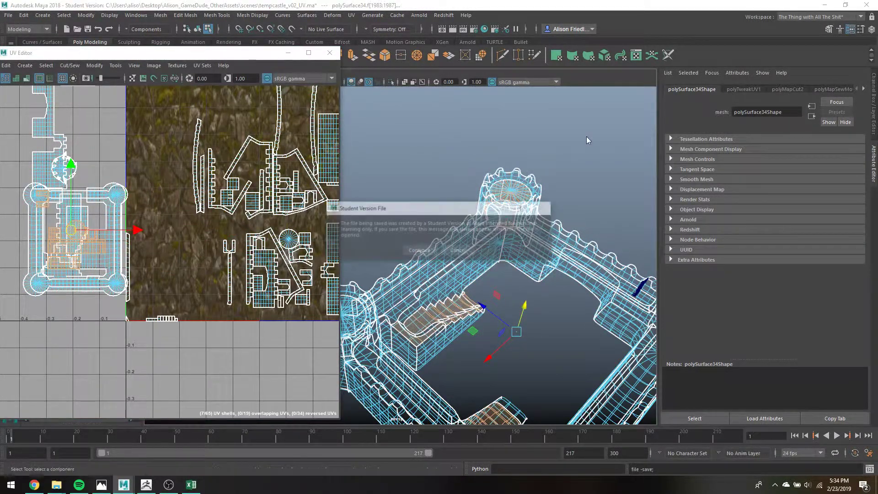
left_click_drag(214, 240, 313, 305)
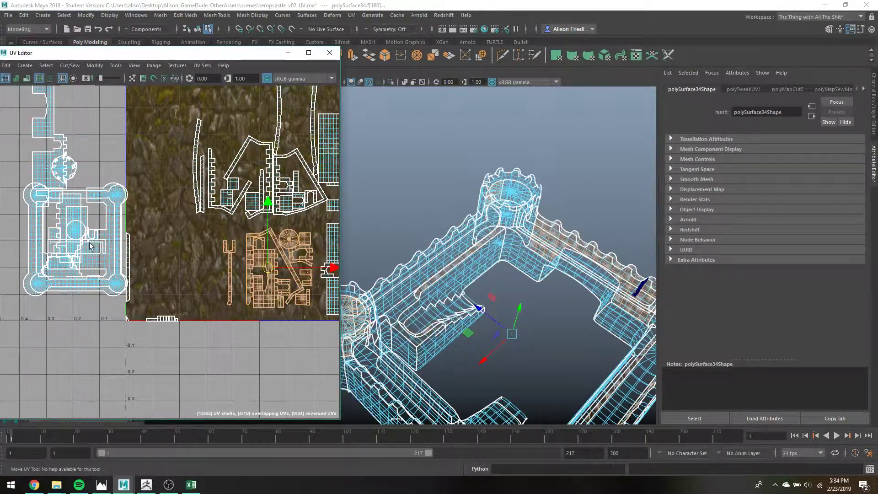
left_click_drag(90, 246, 81, 243)
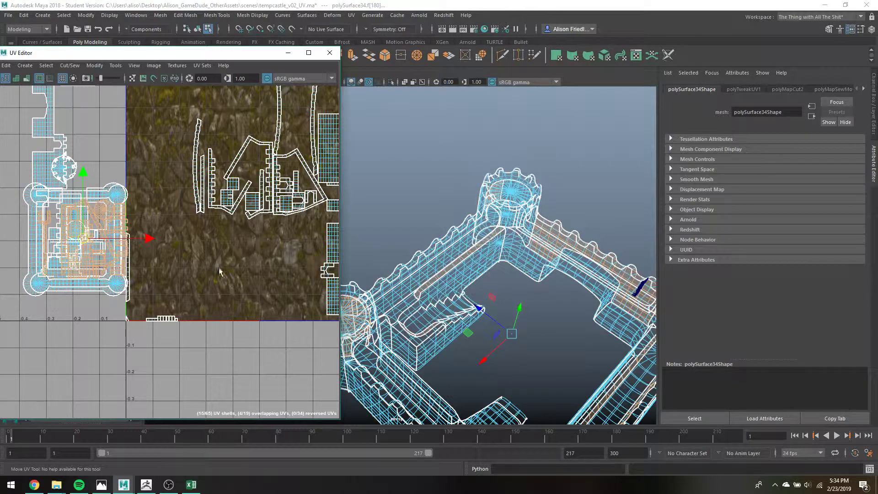
- Move only the wall and tower shell near the texture's lower-right corner onto the matching tower shell outside the 0 to 1 space
middle_click_drag(220, 269, 158, 322, "alt")
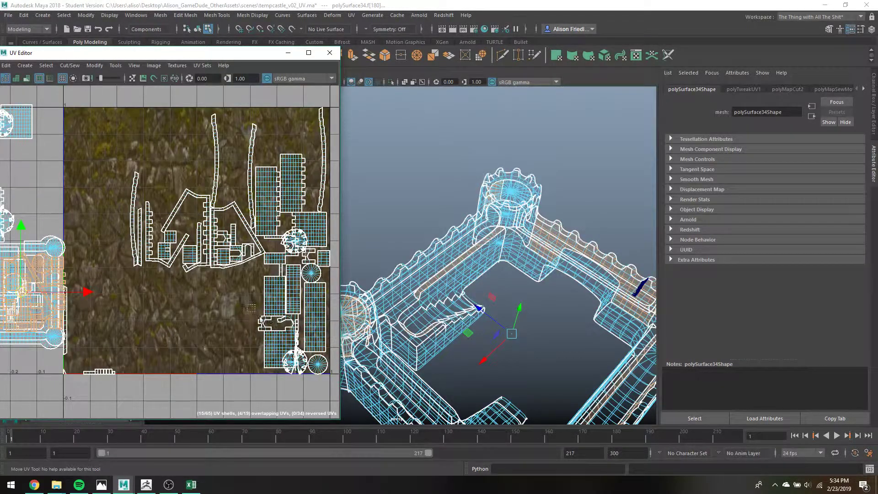
left_click_drag(251, 308, 277, 349)
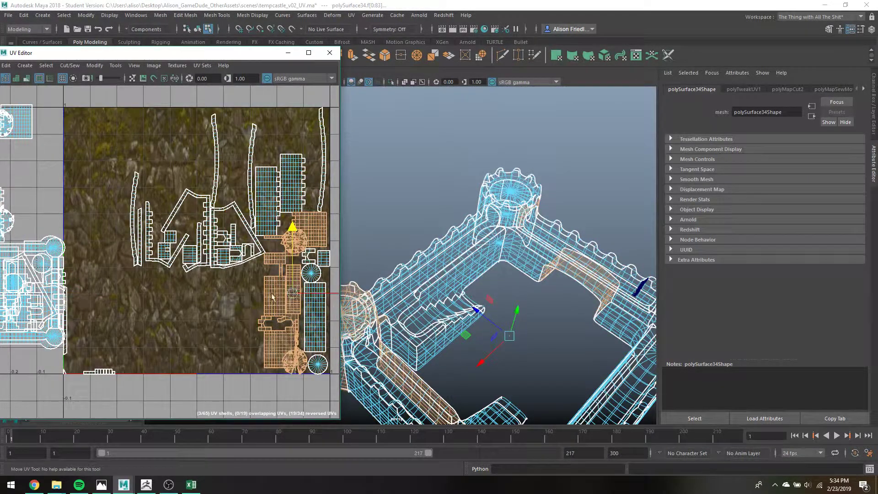
middle_click_drag(272, 294, 49, 277)
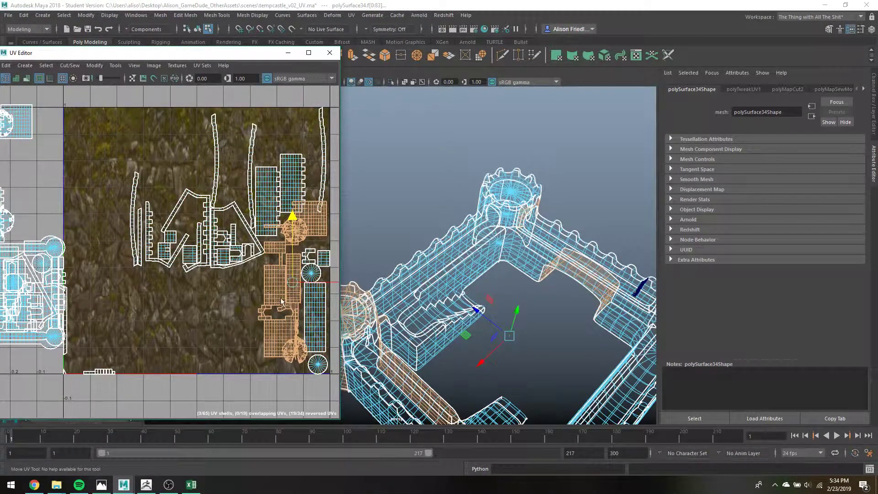
left_click(279, 299)
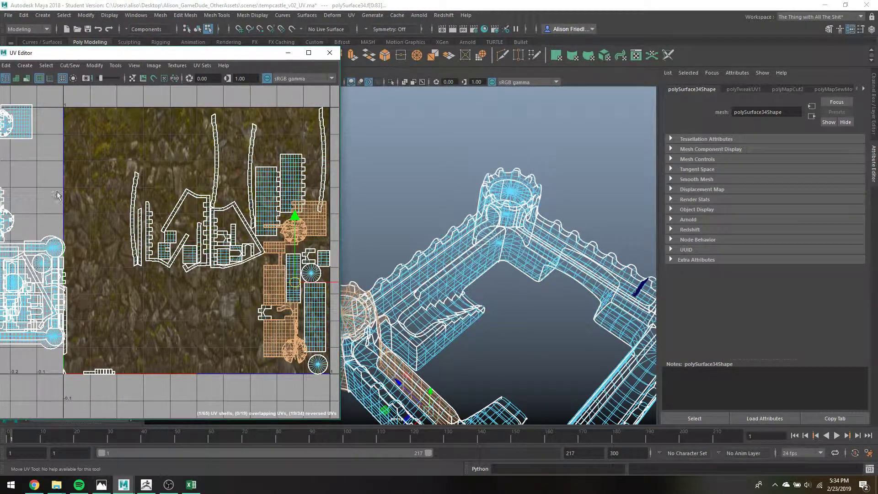
left_click_drag(294, 283, 1, 145)
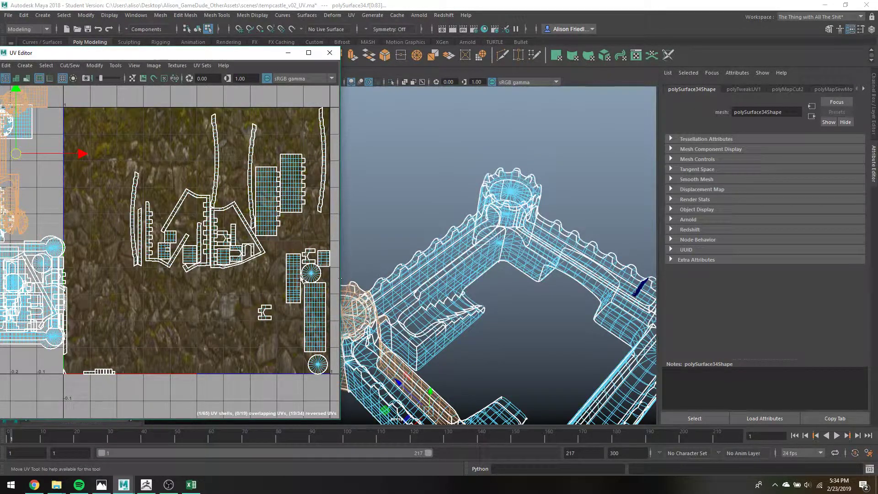
- Move the small wall shells at the texture's right edge, the two battlemented walls and two curved strips onto the castle base stack
left_click_drag(349, 326, 349, 331)
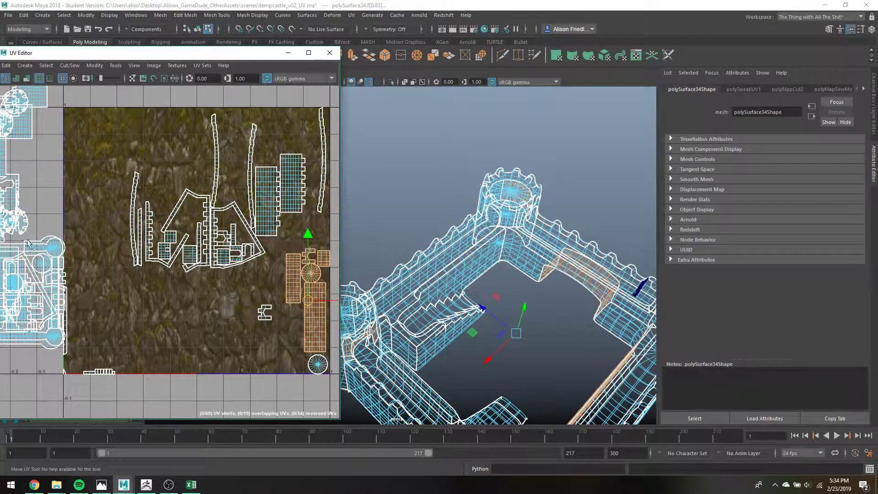
left_click_drag(27, 273, 36, 306)
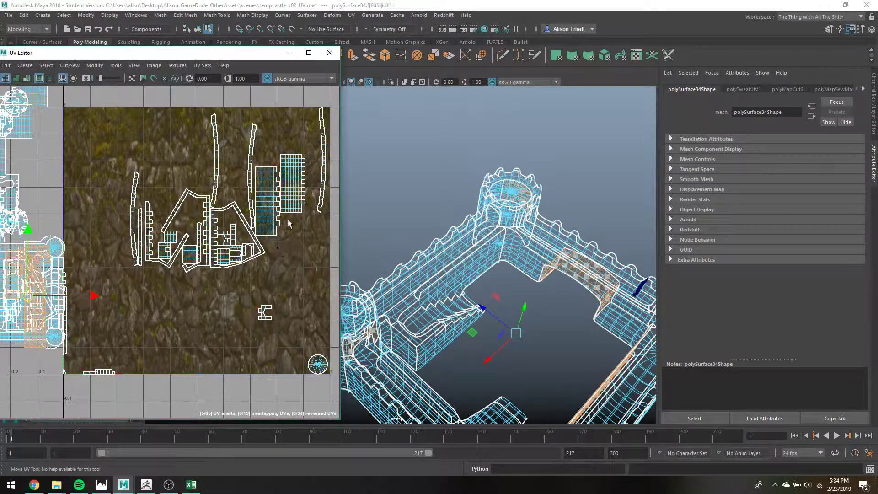
left_click_drag(245, 176, 334, 211)
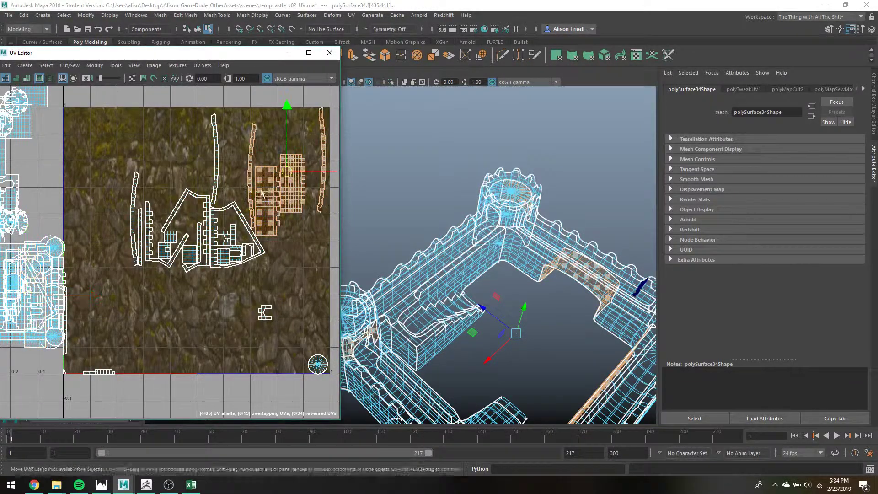
left_click_drag(114, 254, 37, 302)
- Scale the battlemented wall and strip shells down slightly and move the protruding curved strip fully onto the castle base stack
middle_click_drag(41, 293, 165, 278, "alt")
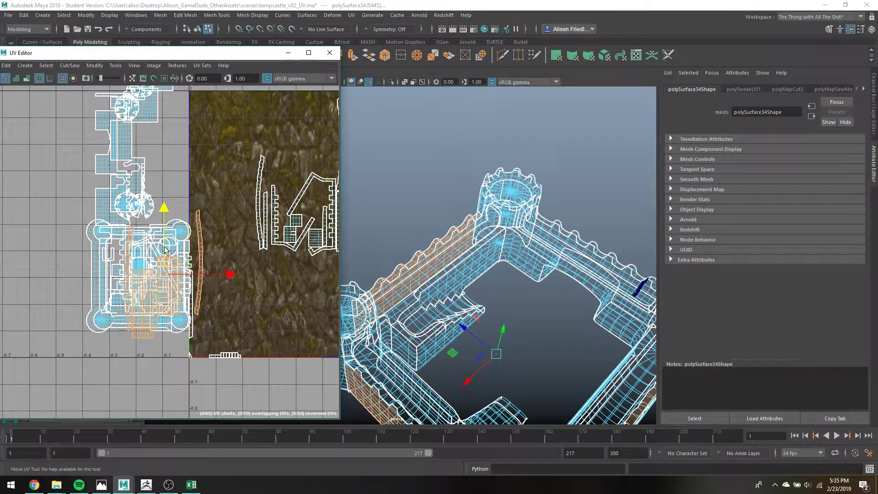
key("r")
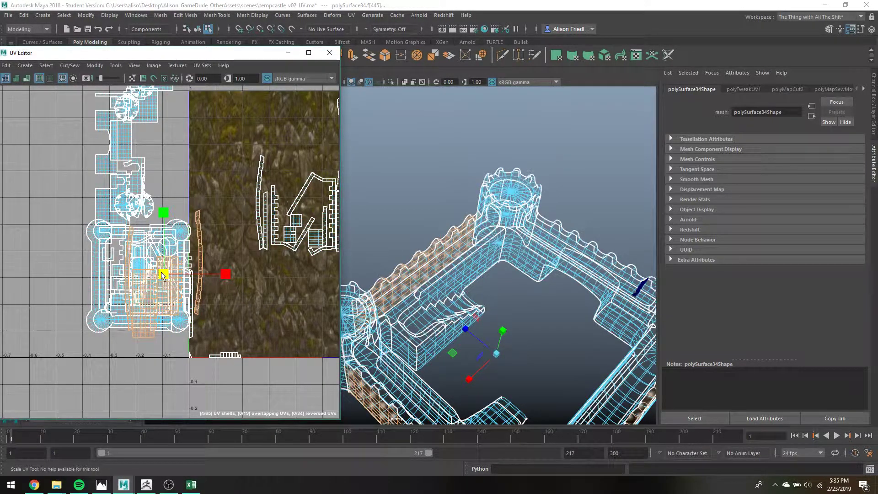
left_click_drag(162, 273, 160, 273)
key("w")
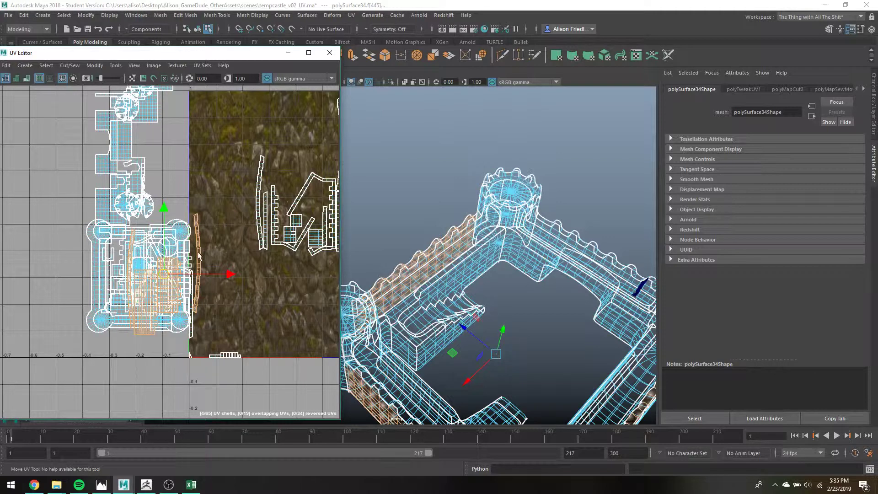
left_click(199, 257)
left_click_drag(201, 261, 160, 283)
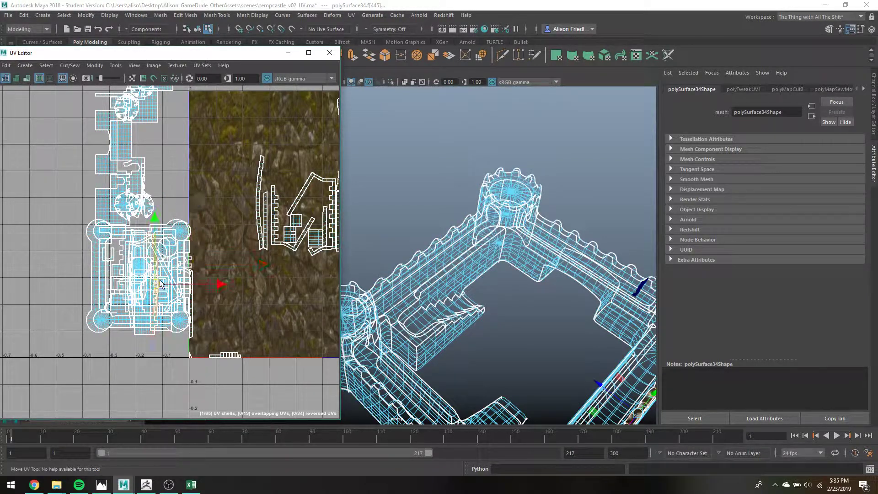
- Move the curved strips, the notched battlement shell and the small square shells beside them onto the castle base stack
key("q")
left_click_drag(241, 210, 285, 238)
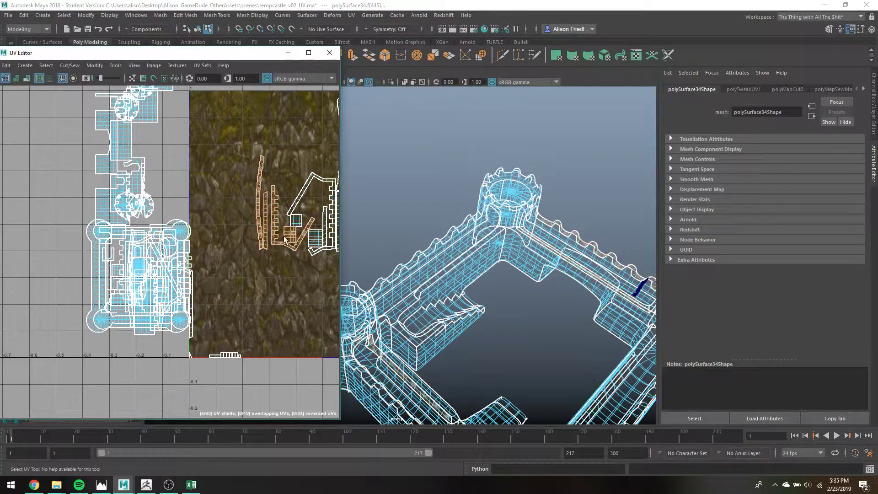
left_click(298, 224, "shift")
key("w")
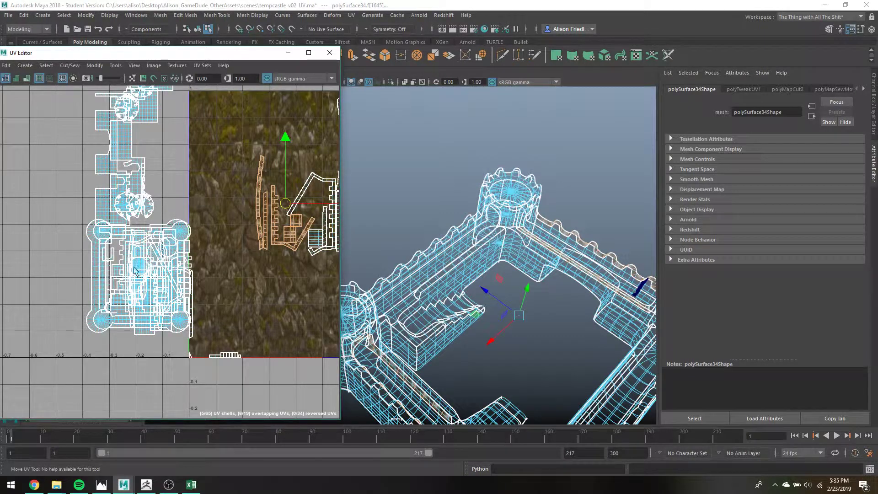
left_click_drag(285, 202, 157, 273)
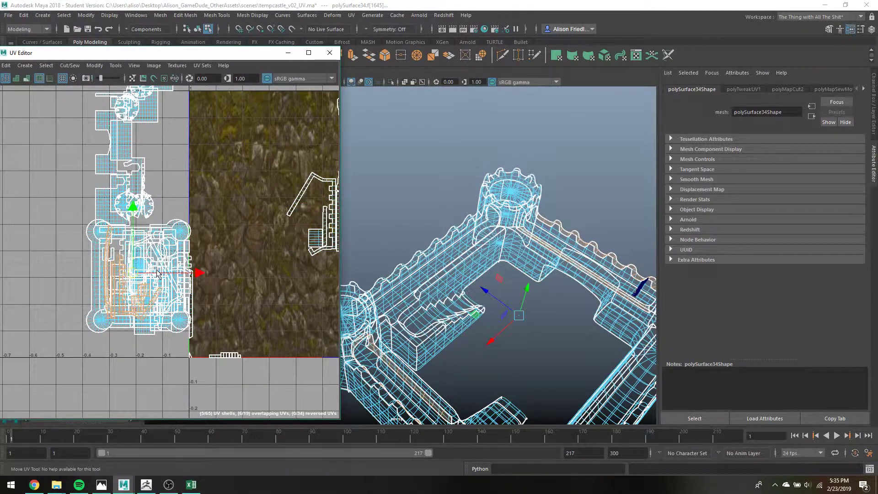
- Move the narrow curved strip and the cluster of wall and battlement shells at the texture's centre onto the castle base stack
middle_click_drag(312, 254, 183, 257, "alt")
left_click(209, 155)
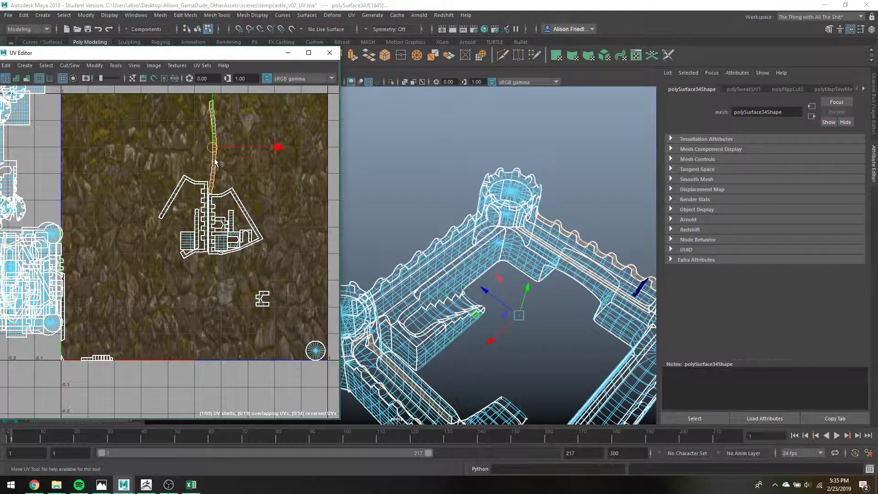
left_click_drag(209, 156, 36, 282)
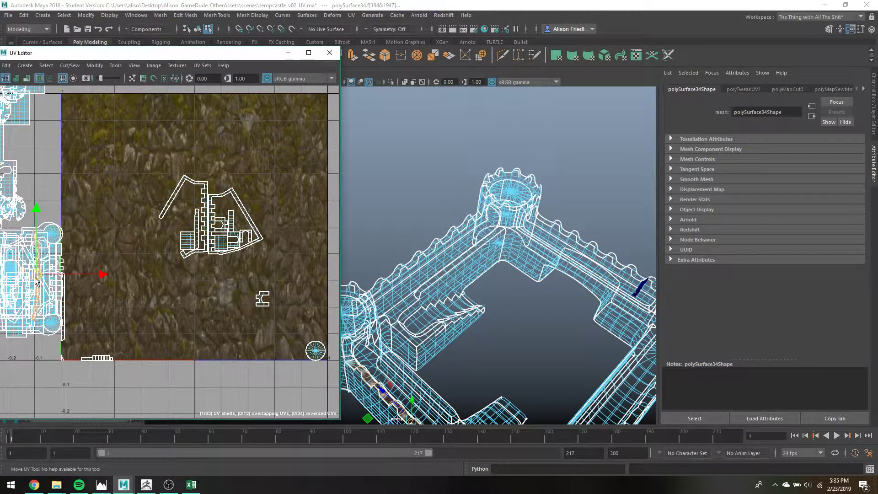
left_click_drag(139, 164, 327, 264)
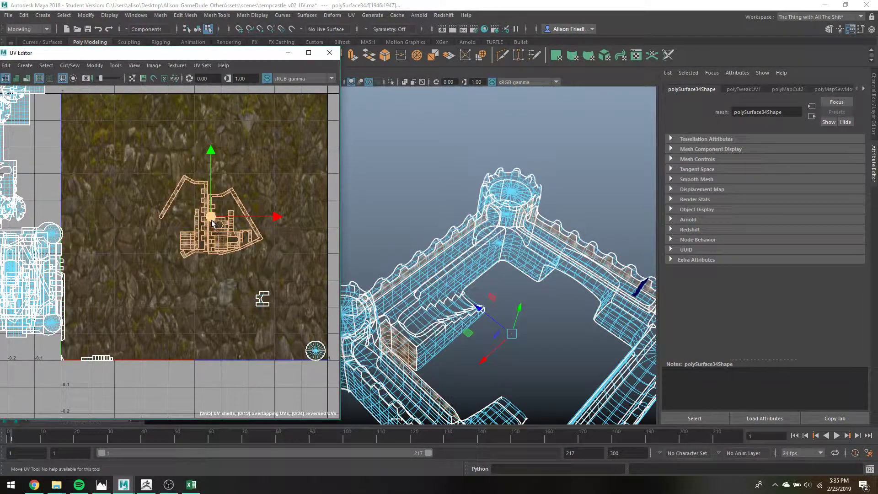
left_click_drag(51, 269, 15, 286)
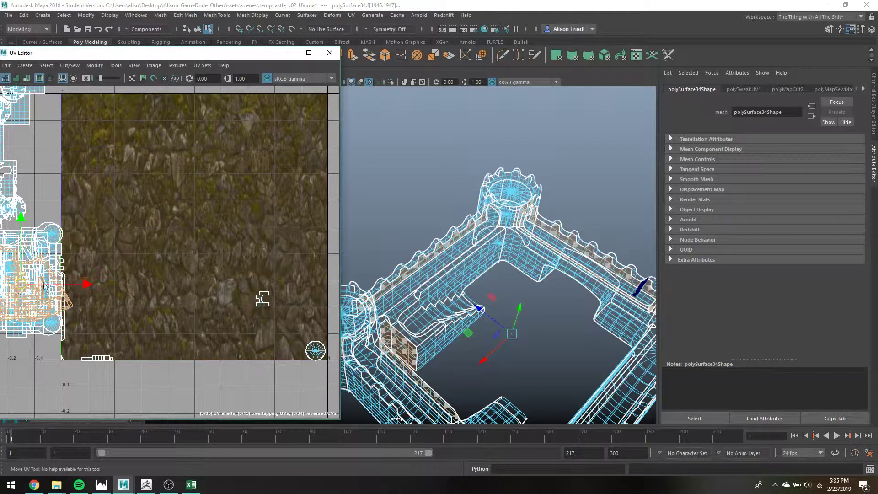
middle_click_drag(59, 279, 140, 275, "alt")
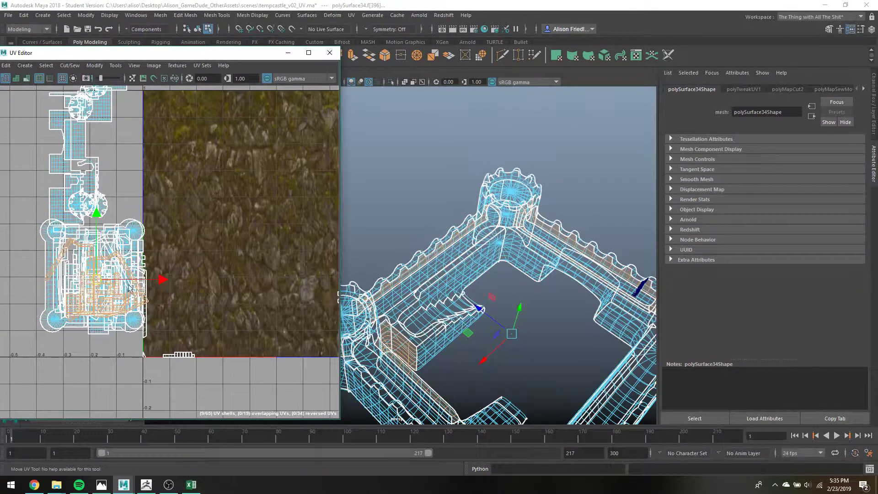
- Move the small stepped shells near the texture's lower-left corner onto the castle base stack
key("q")
left_click_drag(166, 338, 198, 372)
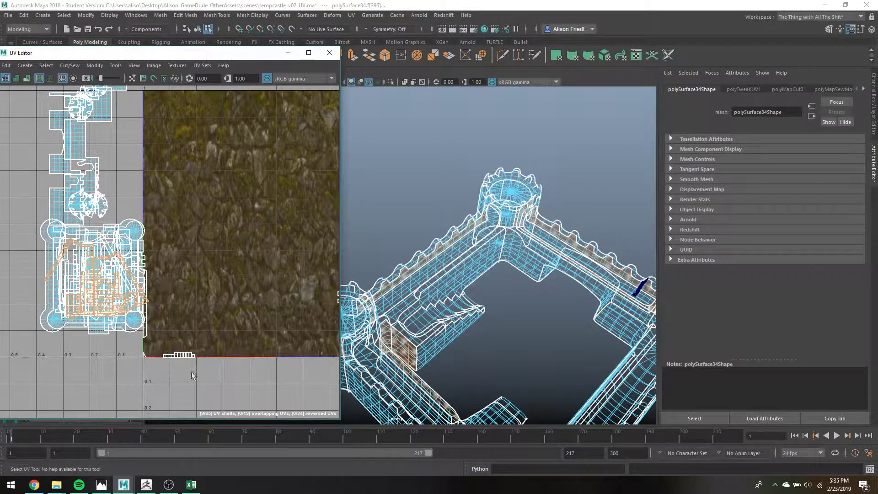
key("w")
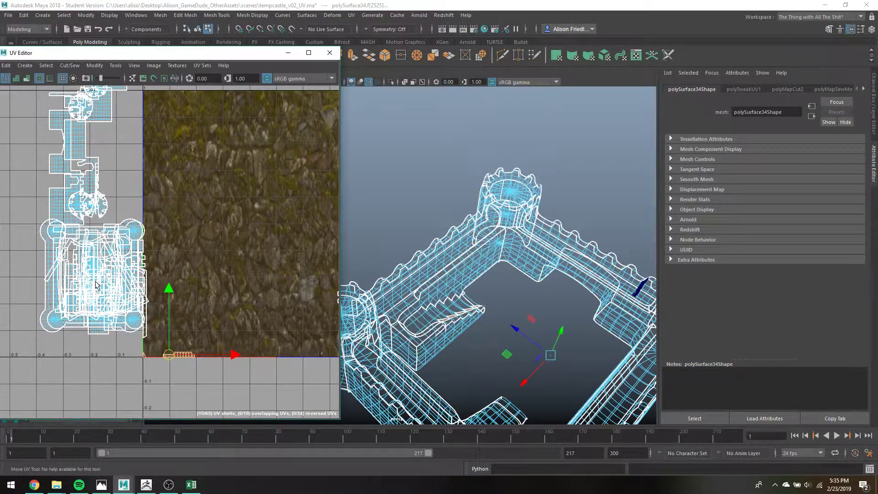
left_click_drag(95, 281, 127, 289)
- Move the small notched shell and the round shell near the texture's lower-right corner onto the castle base stack
middle_click_drag(295, 294, 169, 313, "alt")
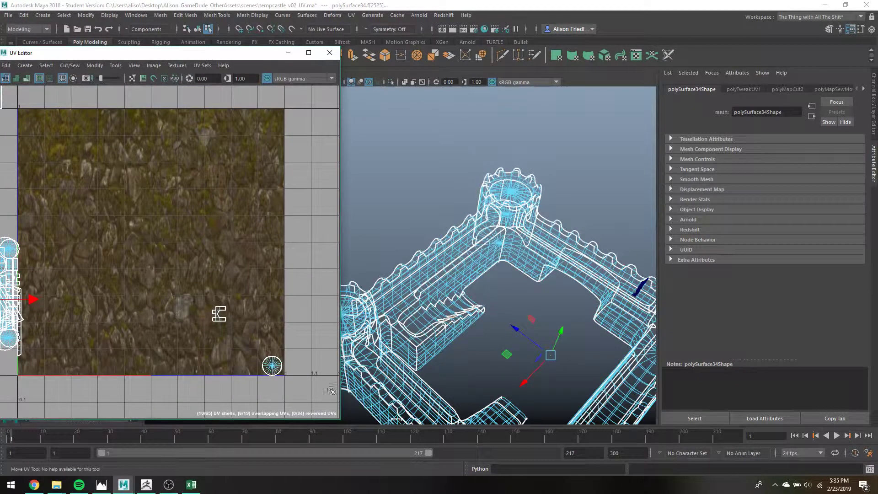
left_click_drag(199, 295, 332, 391)
left_click_drag(247, 342, 4, 299)
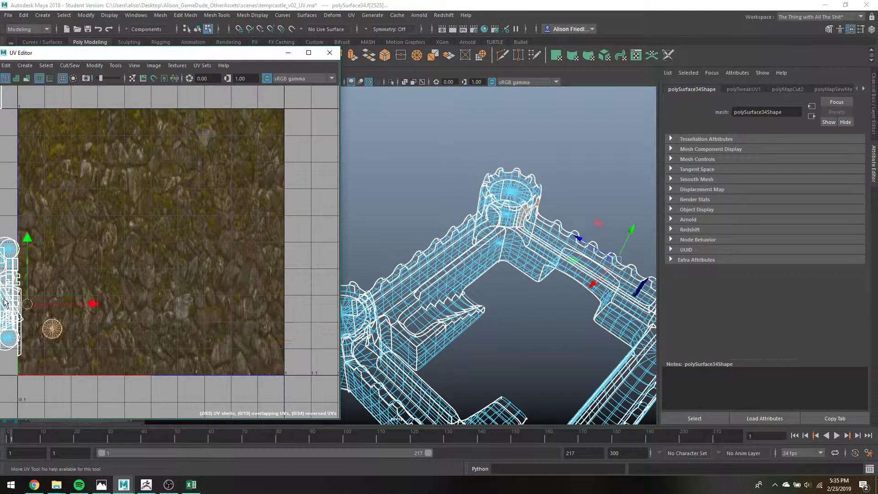
middle_click_drag(4, 299, 170, 303, "alt")
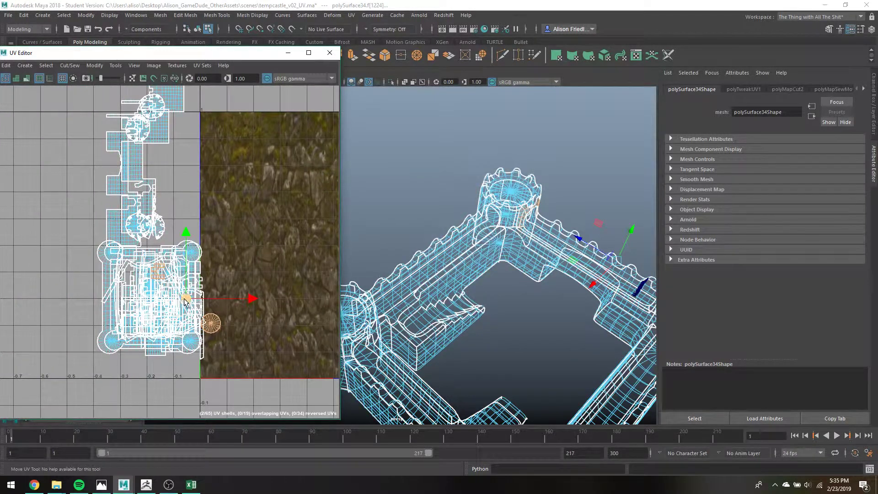
left_click_drag(186, 299, 151, 293)
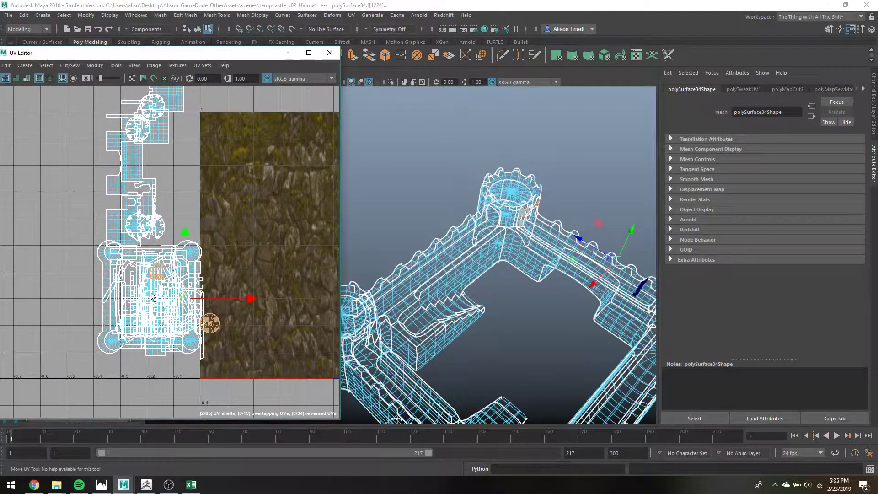
- Move one of the two overlapping wall and tower shells above the castle base stack sideways, clear of the other
left_click(146, 160)
left_click(158, 138)
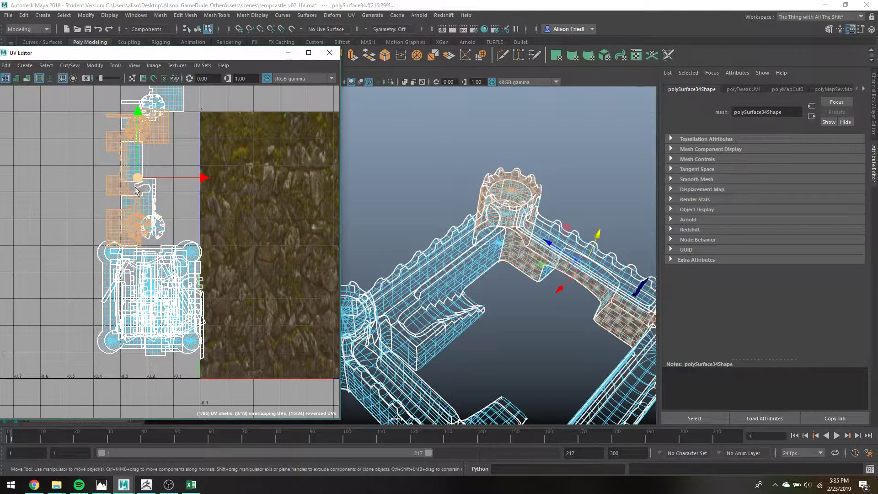
left_click_drag(152, 179, 94, 177)
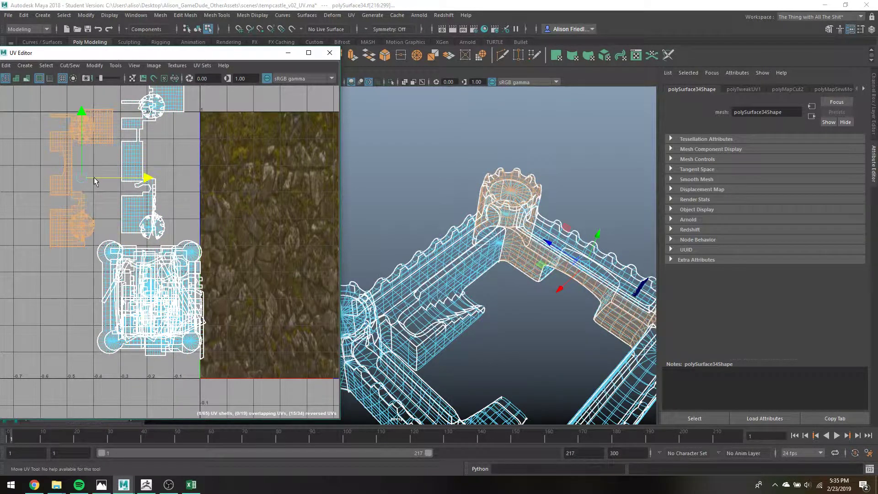
- Inspect the tower and wall joint in shaded display and cut the separated shell's UVs between its upper tower section and wall
scroll(554, 242, "up", 5)
key("5")
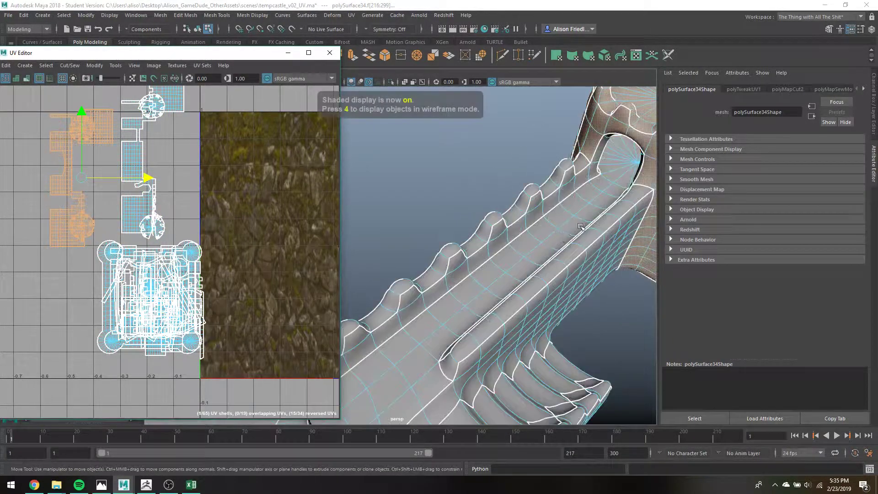
scroll(471, 215, "up", 4)
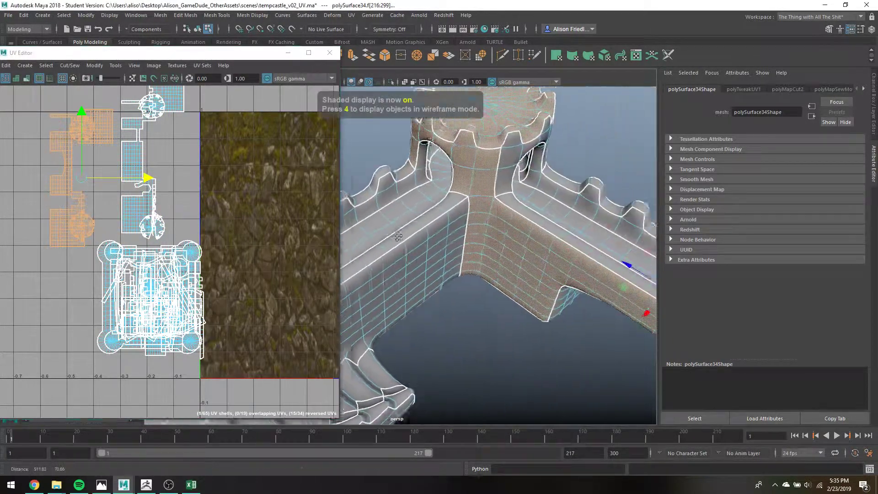
right_click_drag(458, 174, 458, 151)
left_click(462, 174)
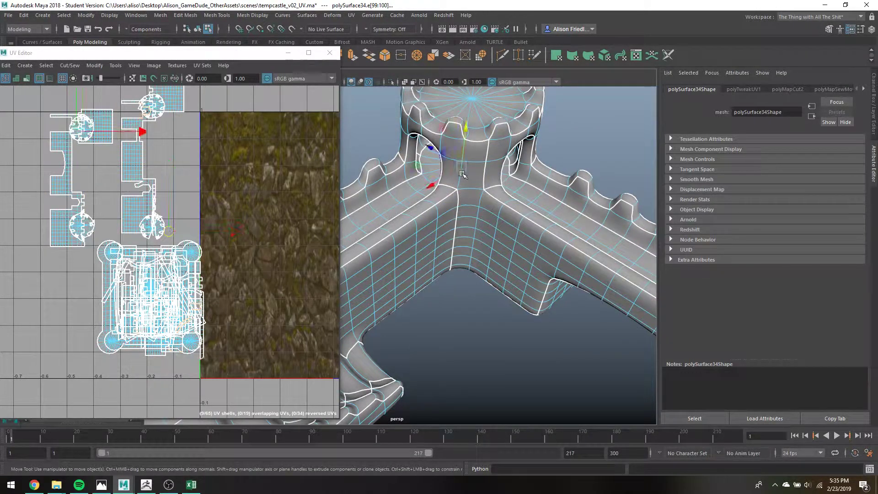
left_click(482, 200)
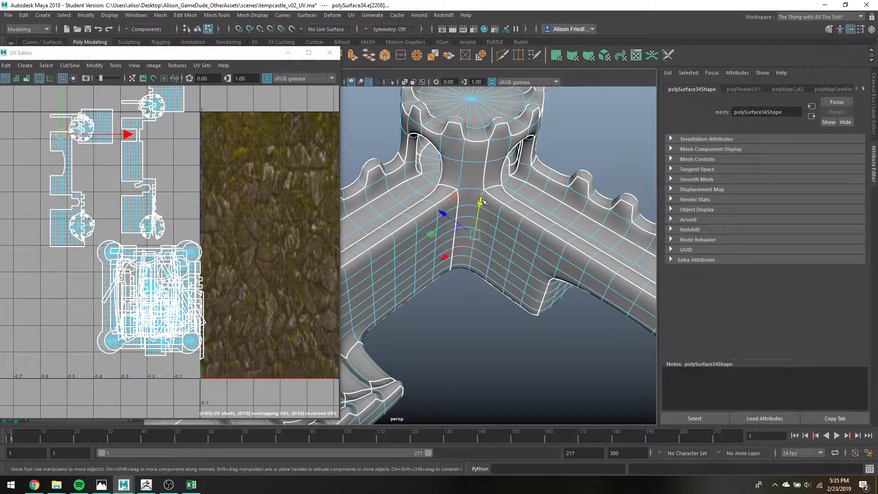
key("q")
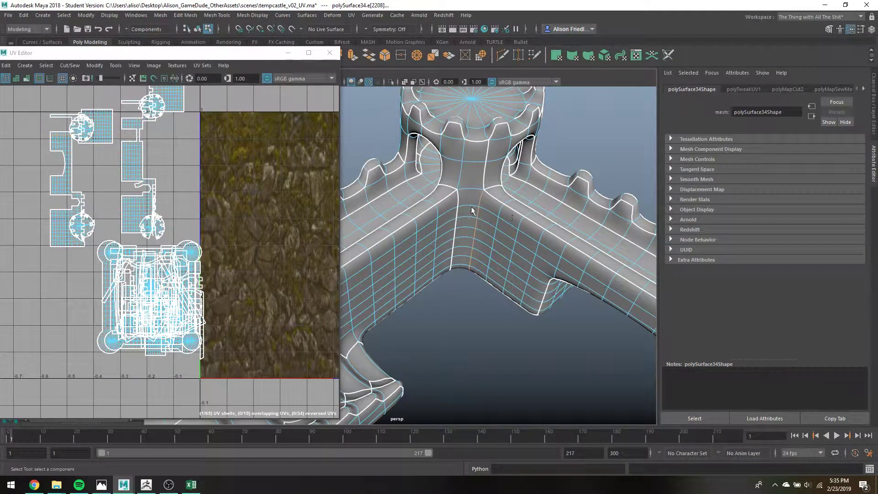
scroll(473, 210, "down", 10)
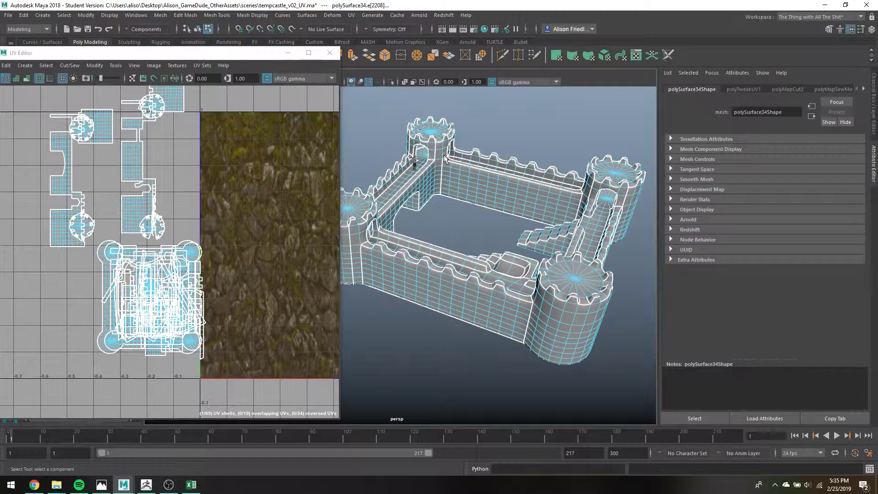
right_click_drag(87, 133, 124, 238)
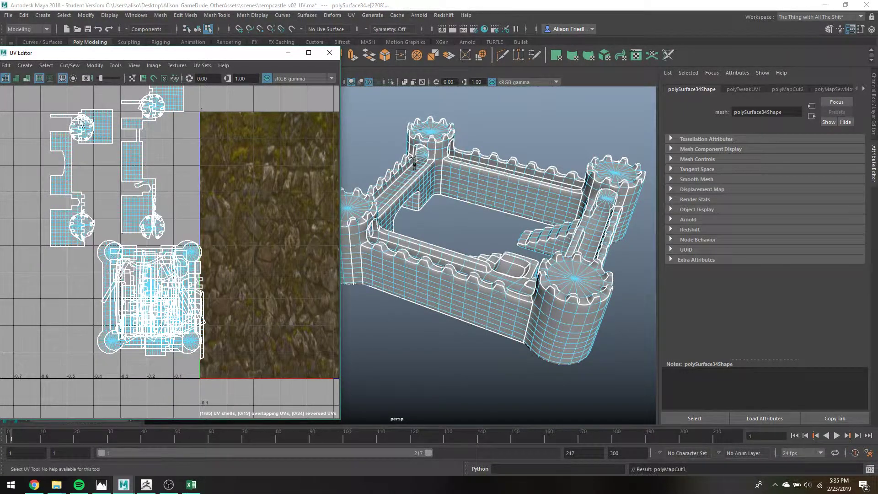
- Move the cut-off upper tower shell onto the castle base stack
right_click_drag(78, 119, 68, 109)
left_click(83, 124)
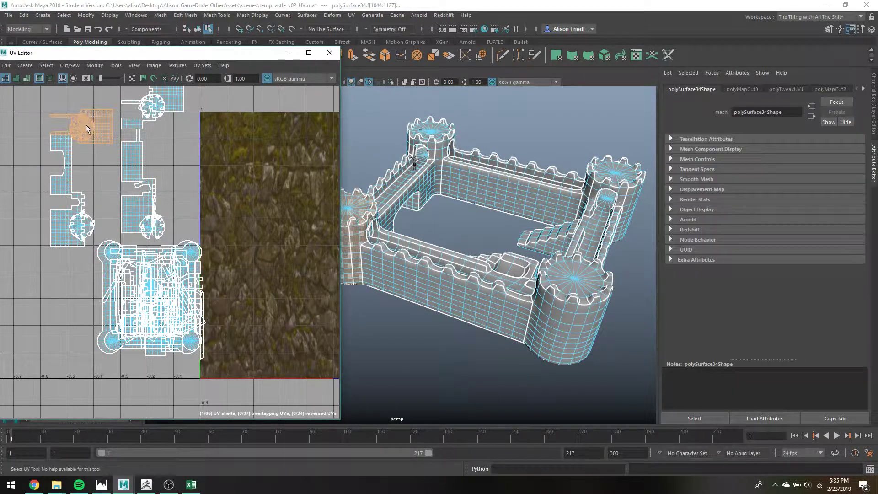
key("w")
left_click_drag(168, 324, 159, 314)
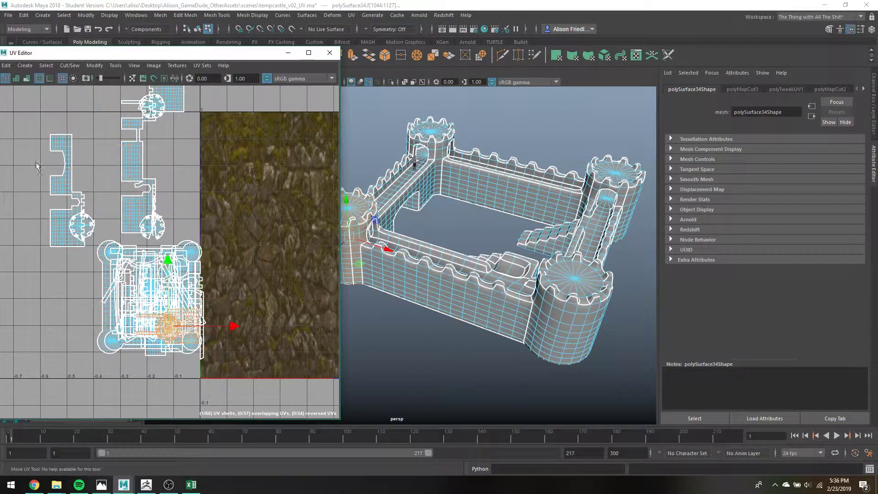
- Move the remaining wall and tower part of the cut shell onto the castle base stack
left_click(52, 166)
left_click(62, 180)
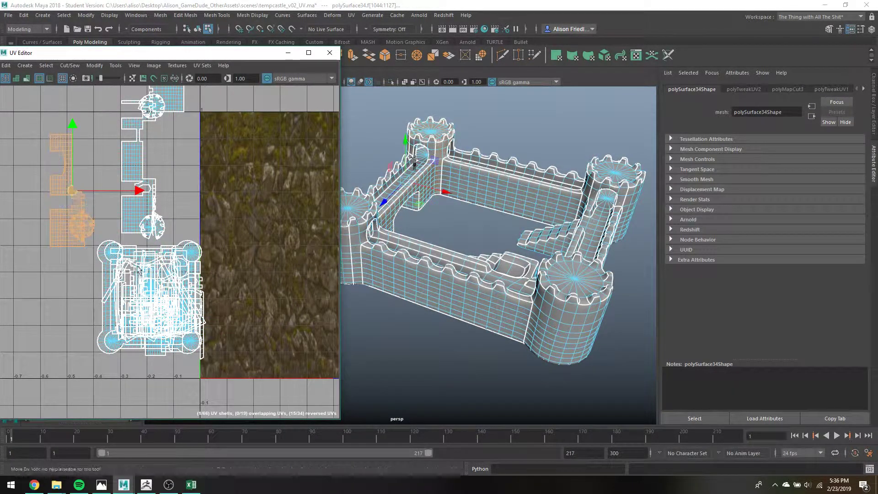
left_click_drag(74, 204, 159, 299)
key("r")
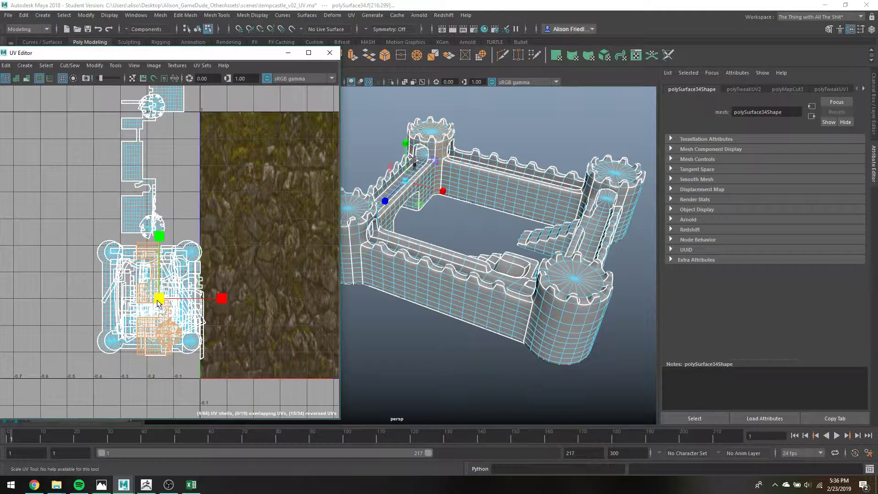
- Cut the second wall and tower shell's UVs at the edge joining its upper tower section to the wall
left_click(133, 189)
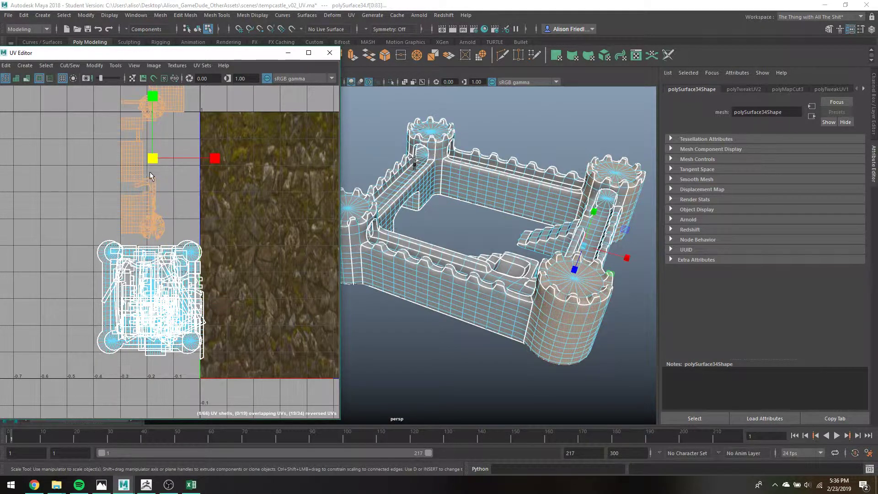
scroll(150, 172, "up", 5)
right_click_drag(144, 195, 139, 184)
left_click(133, 190)
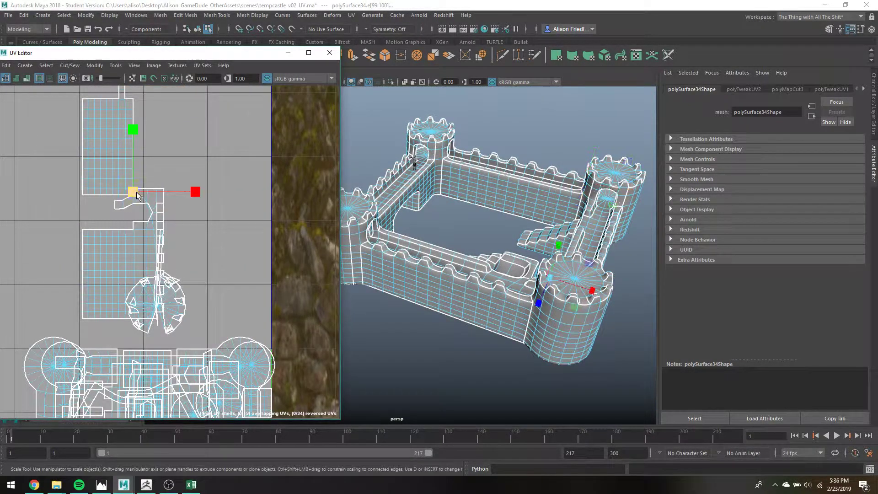
middle_click_drag(136, 191, 153, 297, "alt")
key("q")
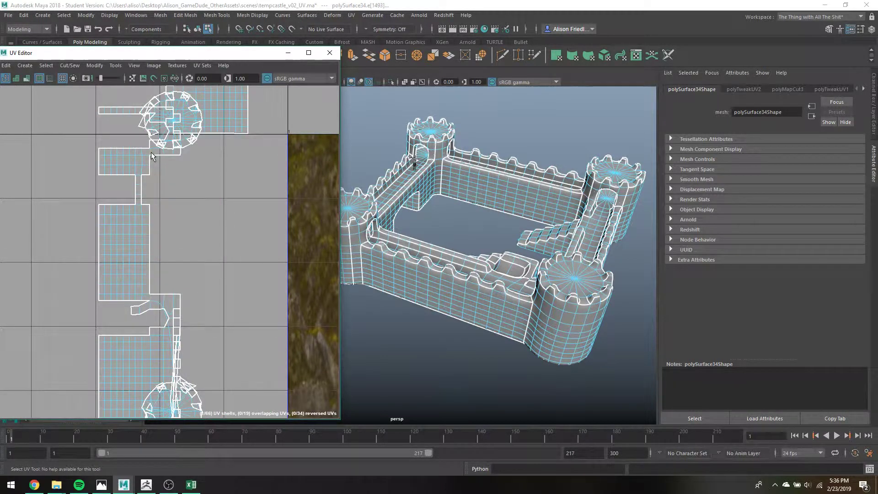
right_click_drag(151, 152, 188, 254)
- Move the second shell's cut-off tower section and remaining wall and tower part onto the castle base stack
right_click_drag(180, 147, 142, 133)
left_click(180, 123)
key("w")
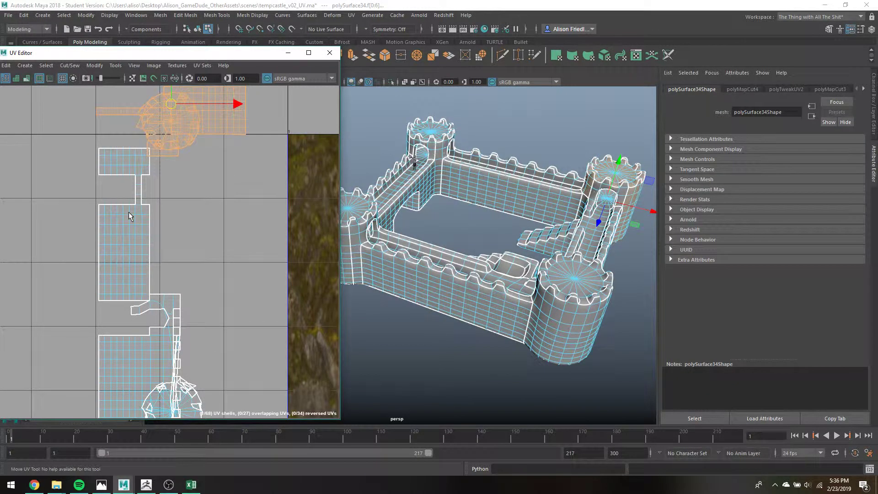
left_click_drag(129, 212, 162, 308)
left_click(143, 249, "shift")
left_click_drag(129, 216, 159, 384)
scroll(184, 303, "down", 5)
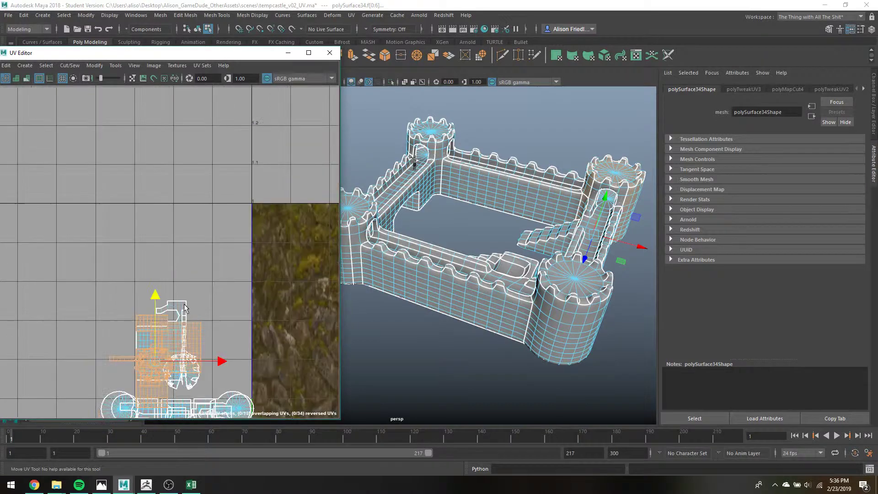
key("q")
key("w")
left_click_drag(179, 323, 185, 382, "shift")
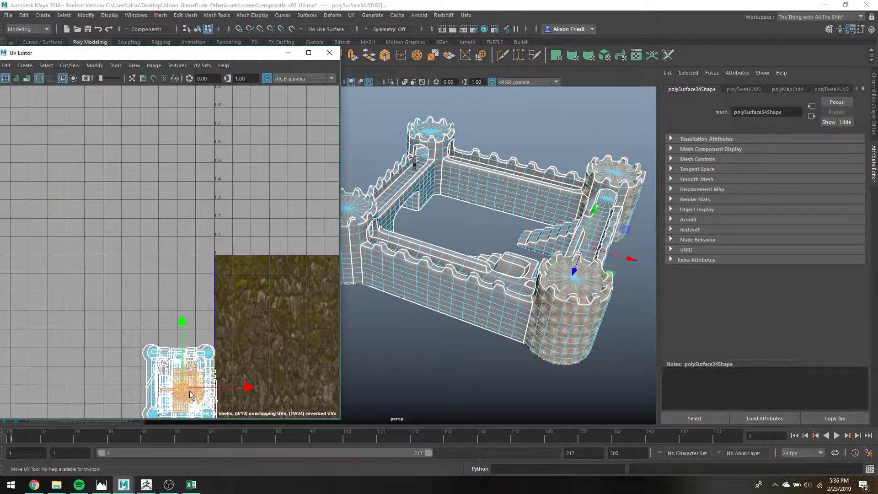
- Show the castle with its texture maps and move the entire stack of UV shells onto the texture in the 0 to 1 space
key("6")
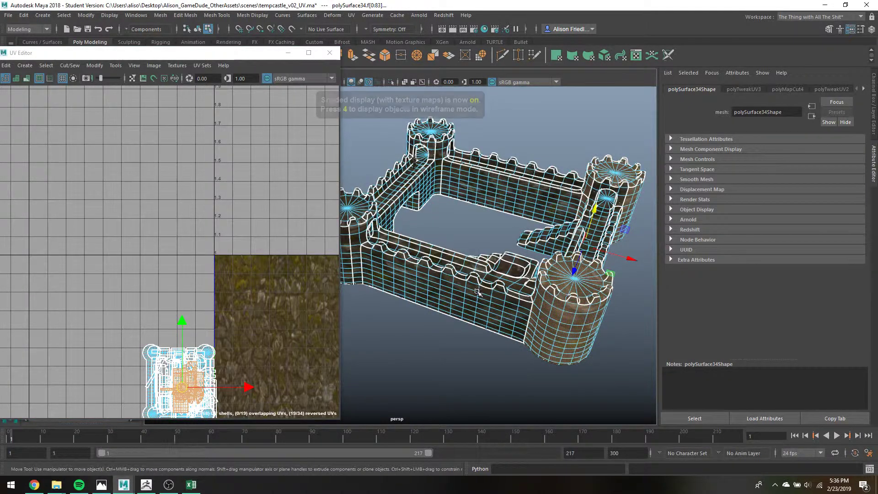
scroll(225, 350, "down", 3)
middle_click_drag(205, 312, 161, 230, "alt")
double_click(146, 291)
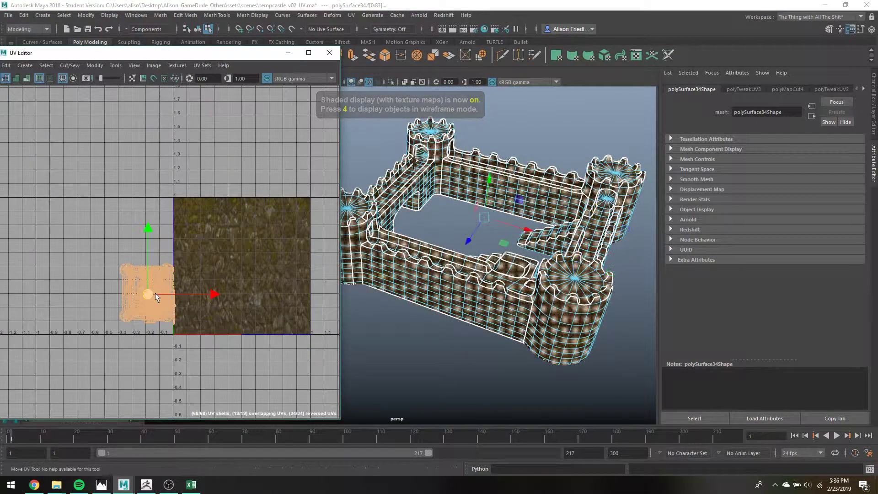
left_click_drag(147, 294, 249, 267)
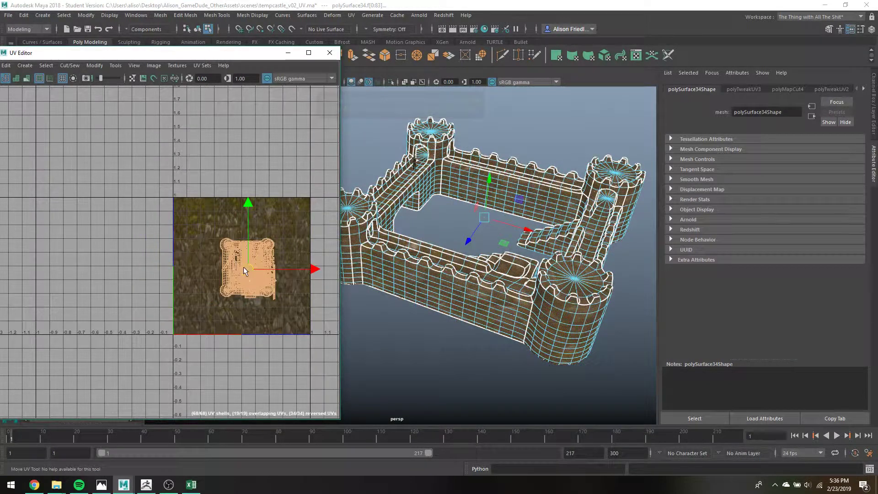
- Scale the whole UV stack up to fill the 0 to 1 space and move the protruding narrow strip shell inside it
key("r")
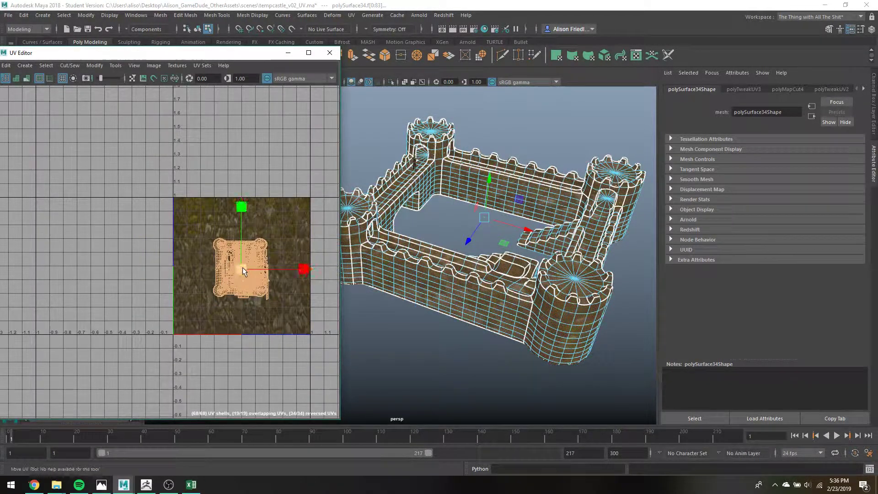
left_click_drag(262, 272, 322, 282)
left_click(301, 331)
key("w")
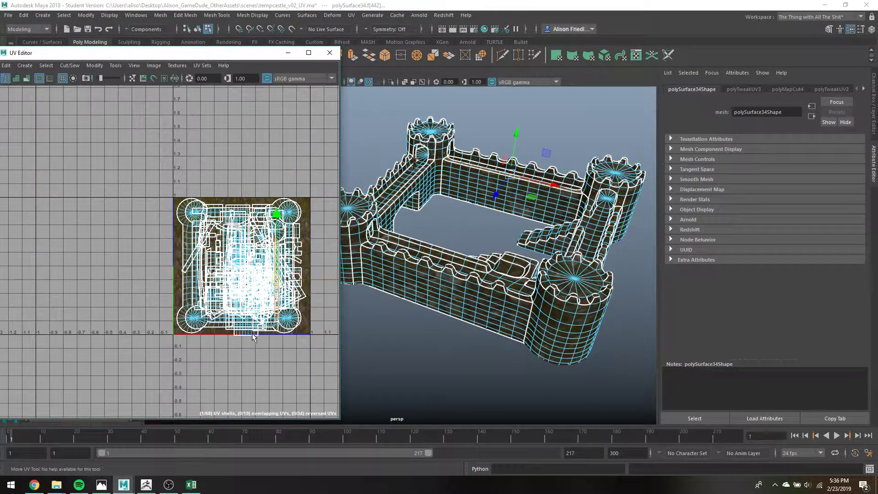
- Move the front wall's protruding UV shell up inside the 0 to 1 space and clear the selection
left_click(256, 306)
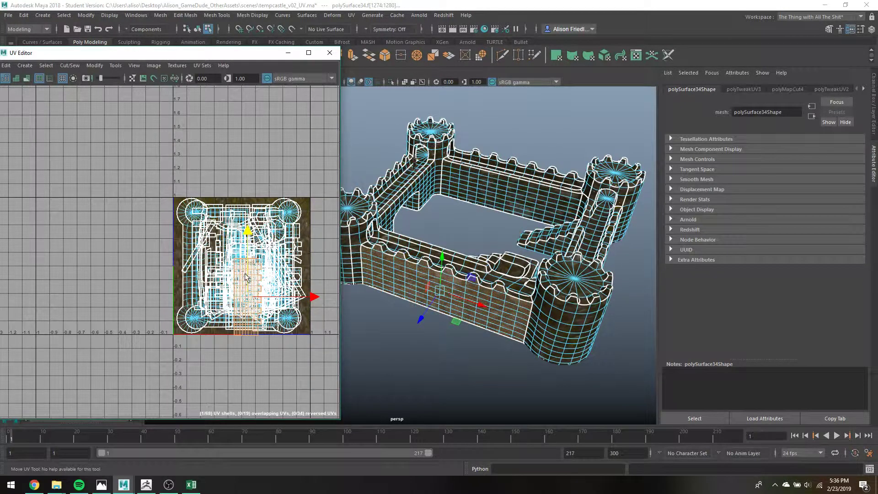
key("ctrl+z")
key("ctrl+z")
right_click_drag(490, 205, 498, 191)
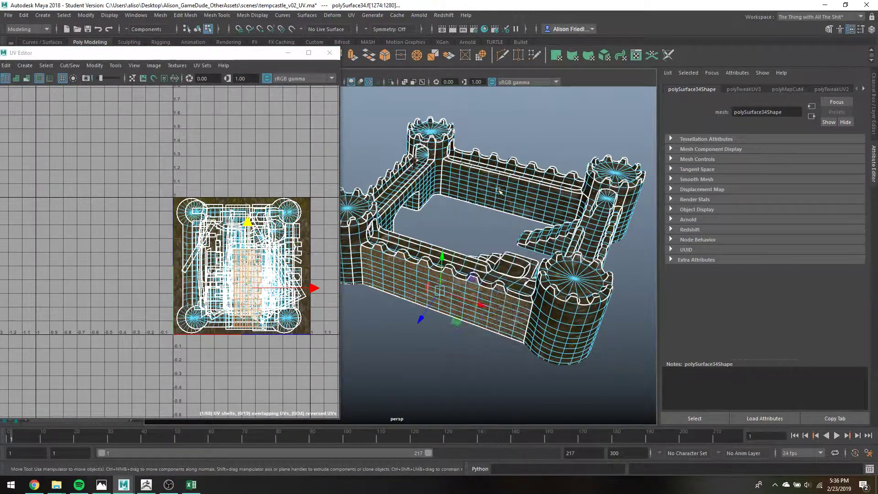
left_click(481, 212)
- Close the UV Editor and show the castle in object mode, shaded with its texture maps
scroll(481, 211, "up", 3)
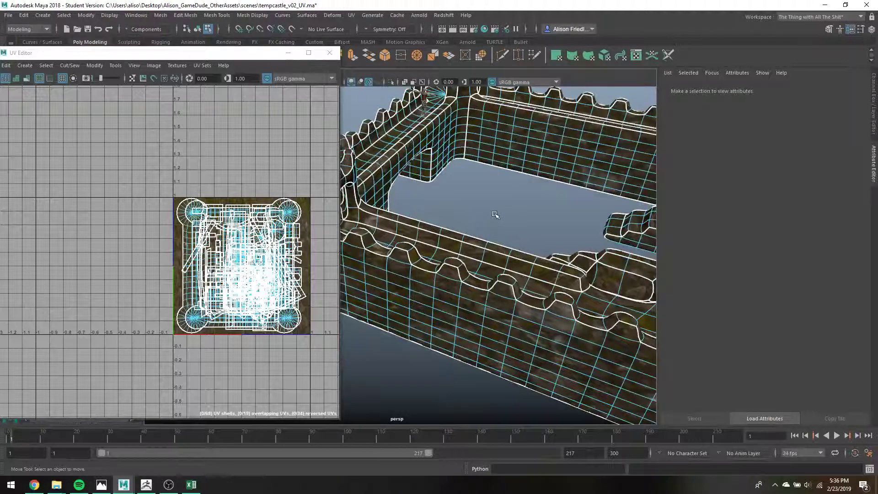
key("7")
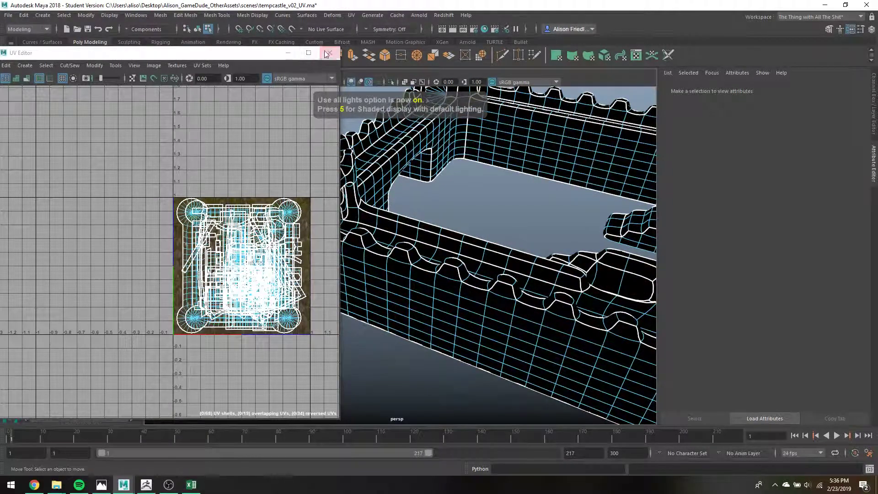
left_click(328, 53)
key("5")
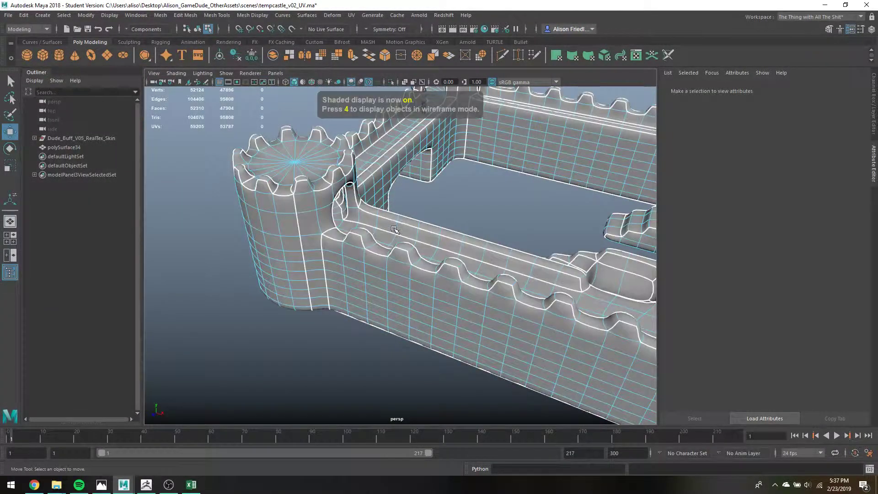
key("6")
right_click_drag(392, 222, 440, 196)
left_click(486, 230)
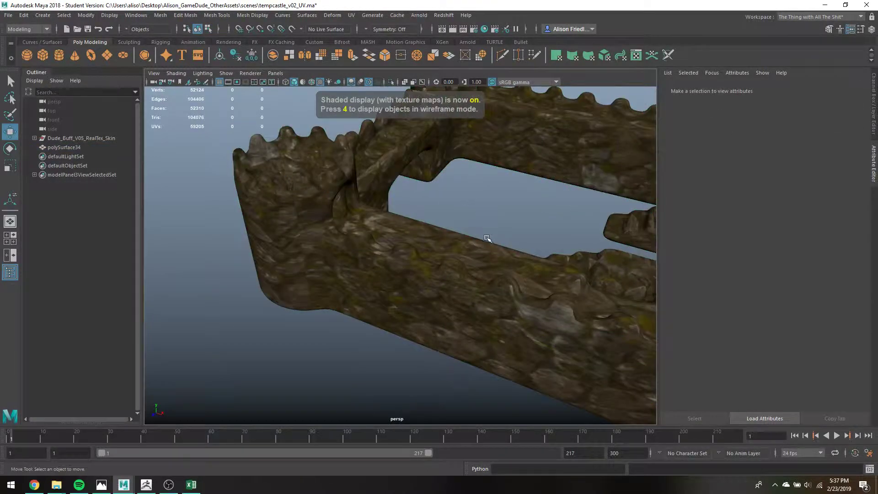
- Turn off the castle's smooth mesh preview and deselect it to view the textured walls with hard edges
right_click_drag(487, 239, 368, 245, "alt")
left_click_drag(368, 245, 158, 263, "alt")
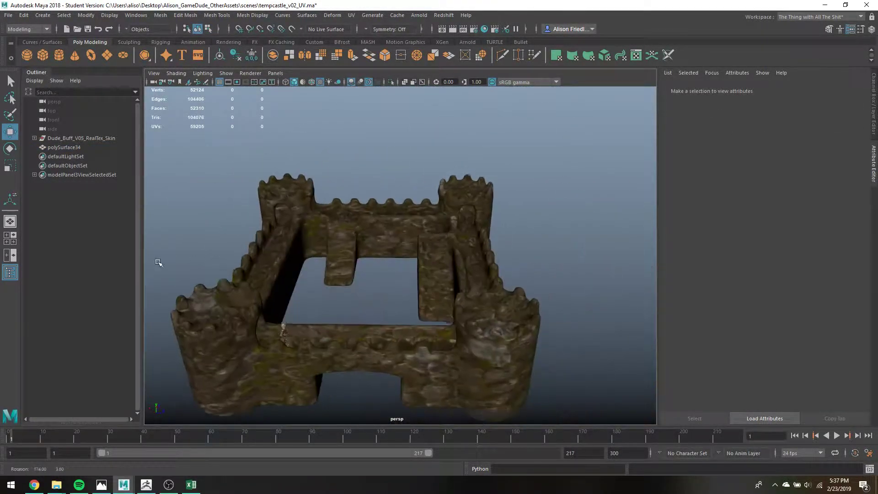
left_click(353, 242)
key("1")
left_click(593, 204)
left_click_drag(508, 257, 497, 255, "alt")
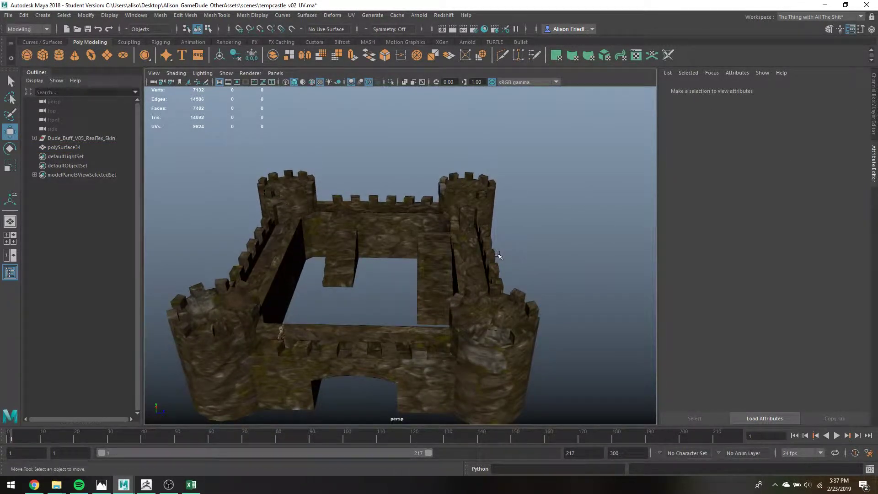